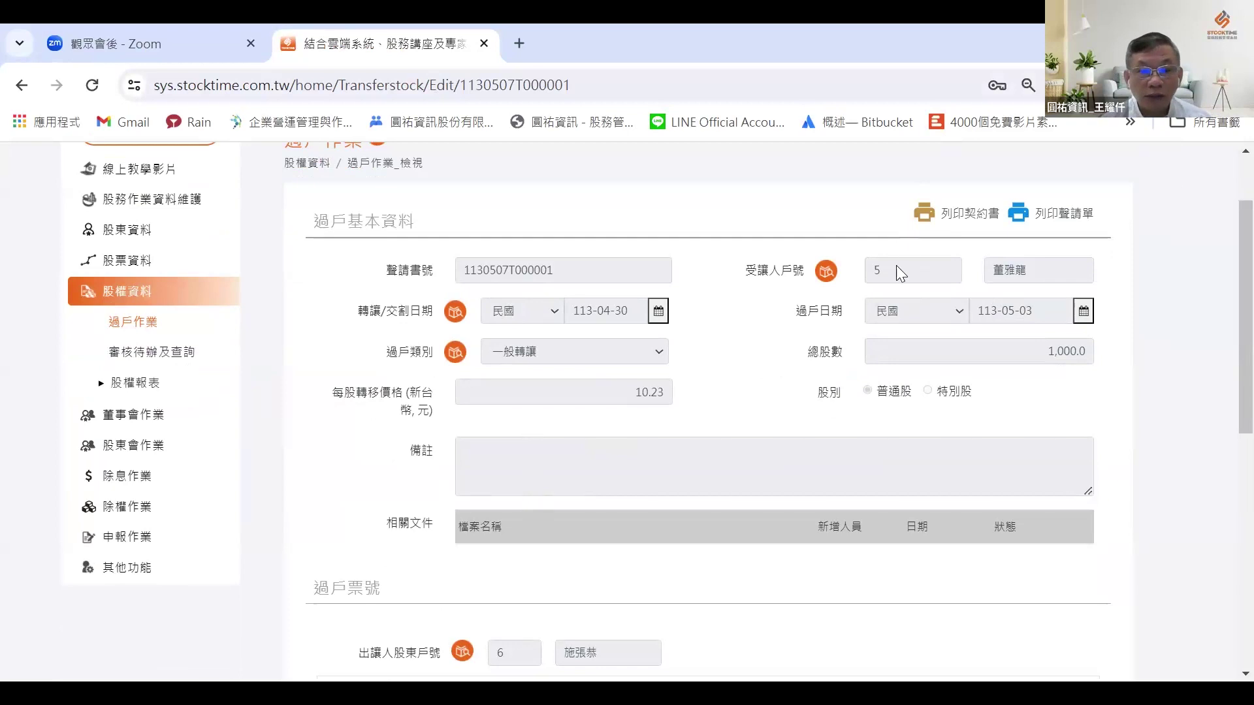
Examine the transfer record's dates, price, share total and transferred certificates, consulting the 常見過戶類別-轉讓 slide alongside it
{"action": "scroll", "coordinate": [594, 610], "scroll_direction": "down", "scroll_amount": 2}
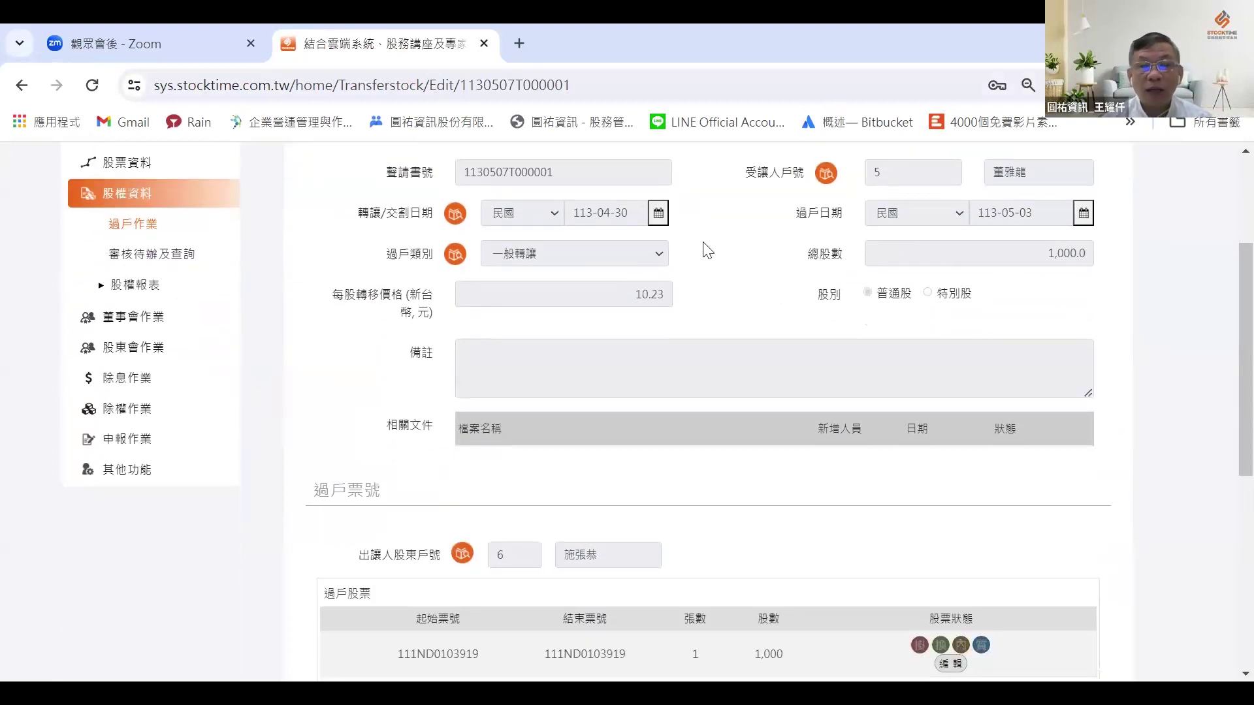
{"action": "scroll", "coordinate": [747, 352], "scroll_direction": "down", "scroll_amount": 3}
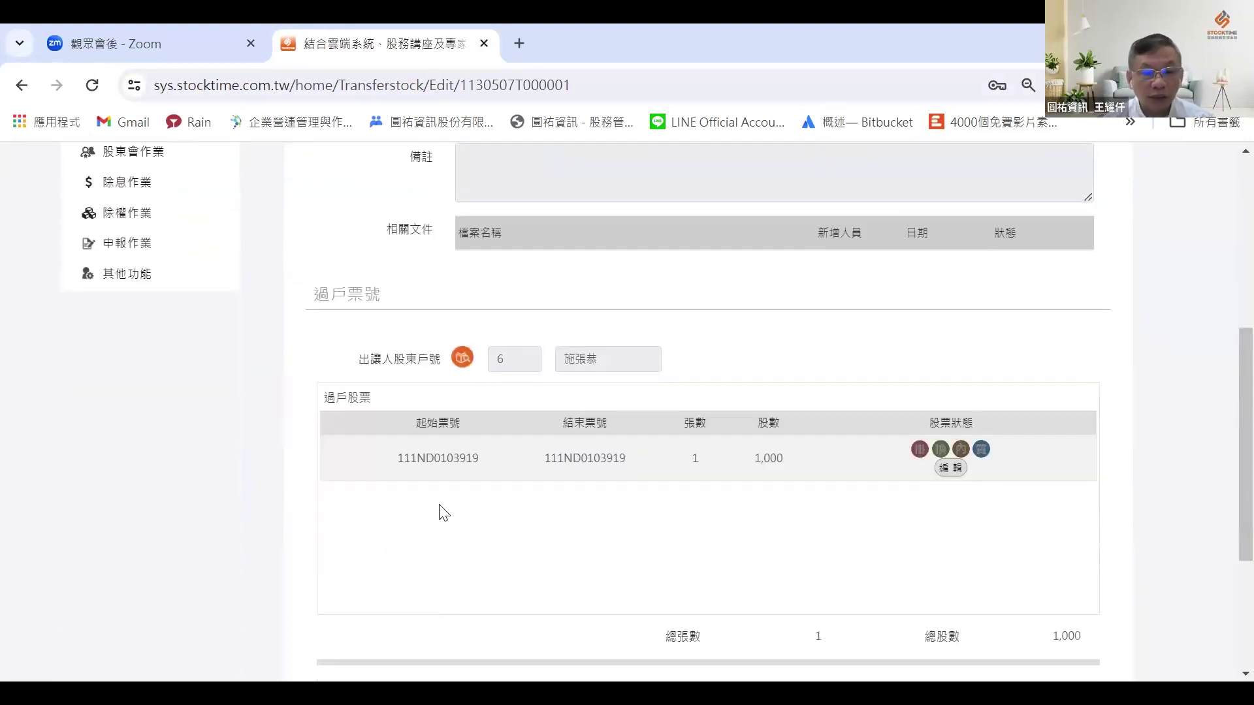
{"action": "scroll", "coordinate": [531, 442], "scroll_direction": "up", "scroll_amount": 1}
{"action": "scroll", "coordinate": [546, 432], "scroll_direction": "up", "scroll_amount": 3}
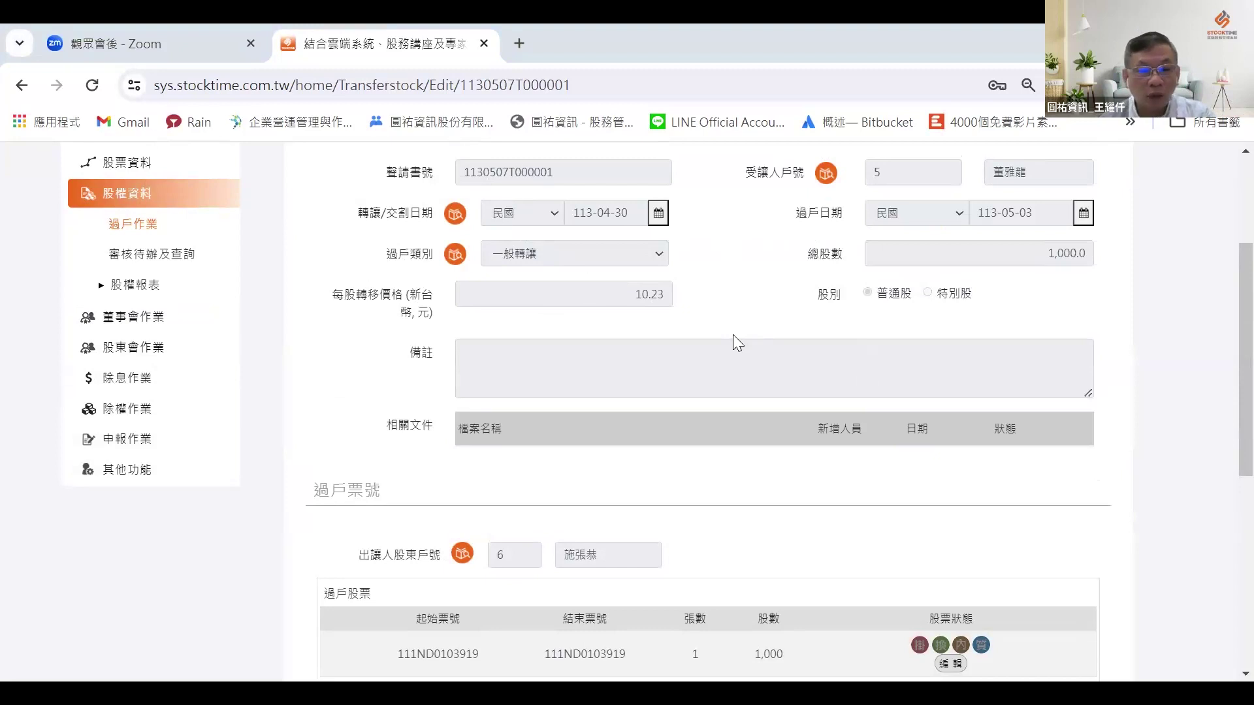
{"action": "key", "text": "alt+Tab"}
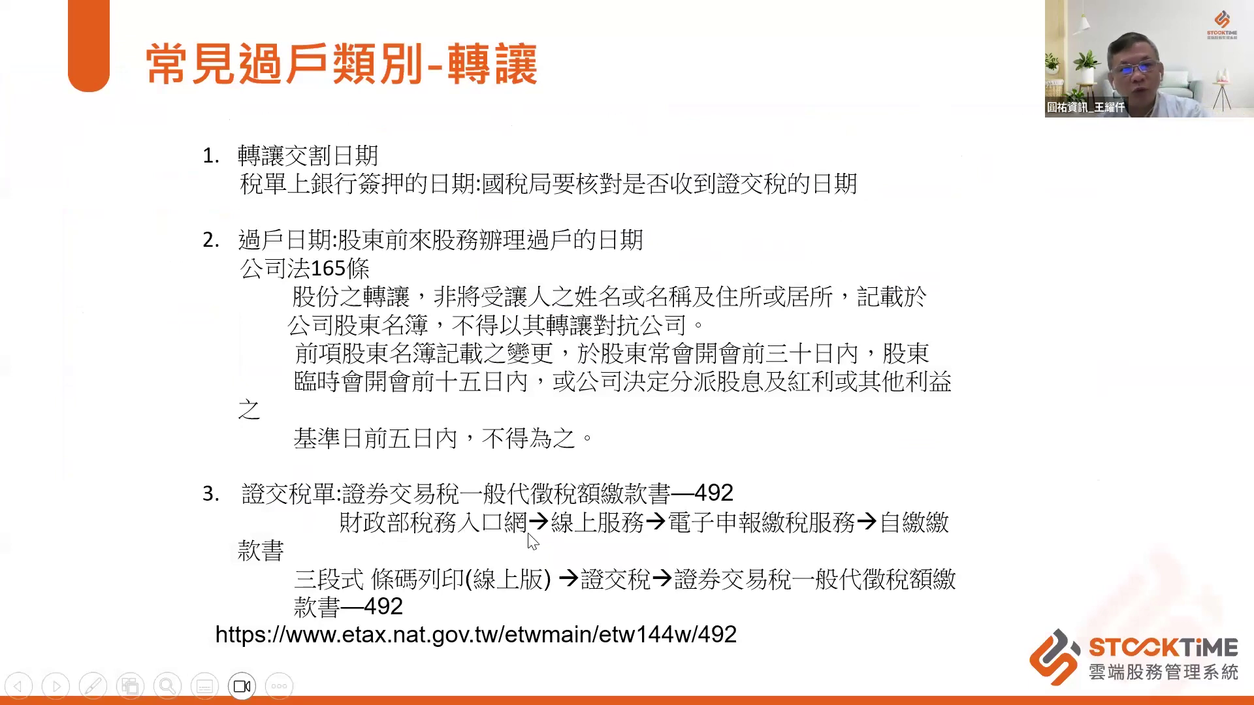
{"action": "key", "text": "alt+Tab"}
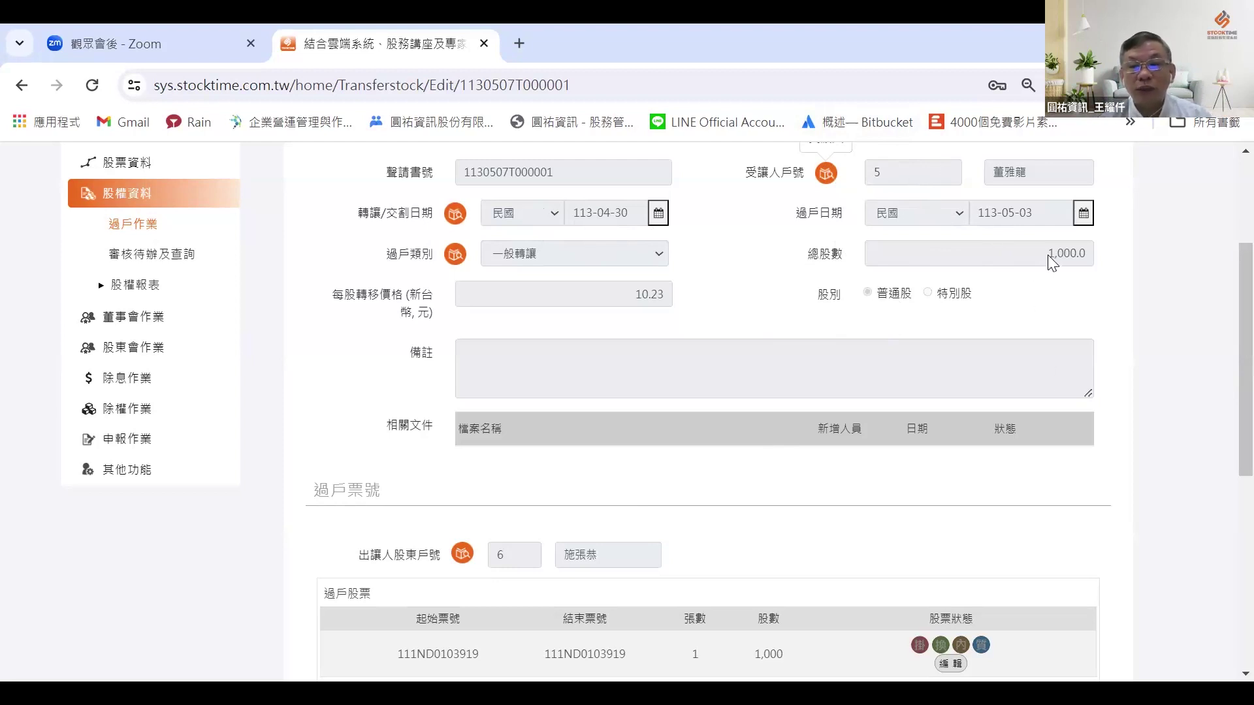
{"action": "scroll", "coordinate": [1029, 303], "scroll_direction": "down", "scroll_amount": 3}
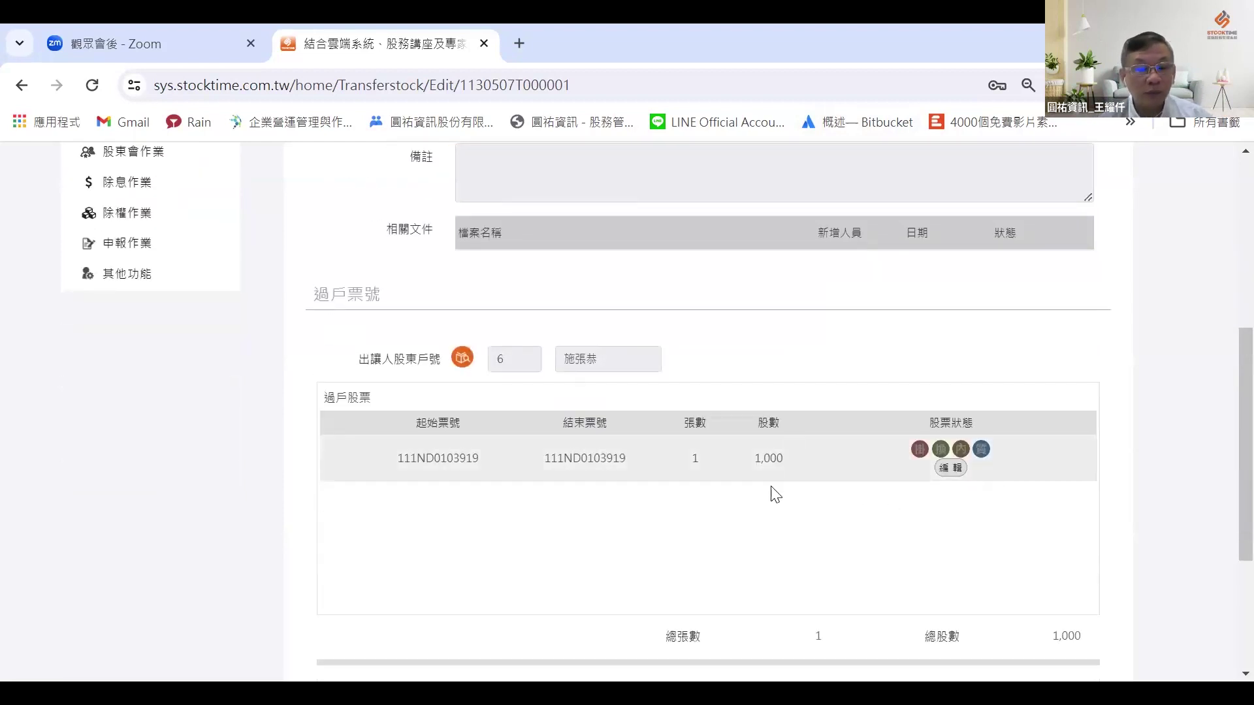
{"action": "scroll", "coordinate": [787, 456], "scroll_direction": "up", "scroll_amount": 5}
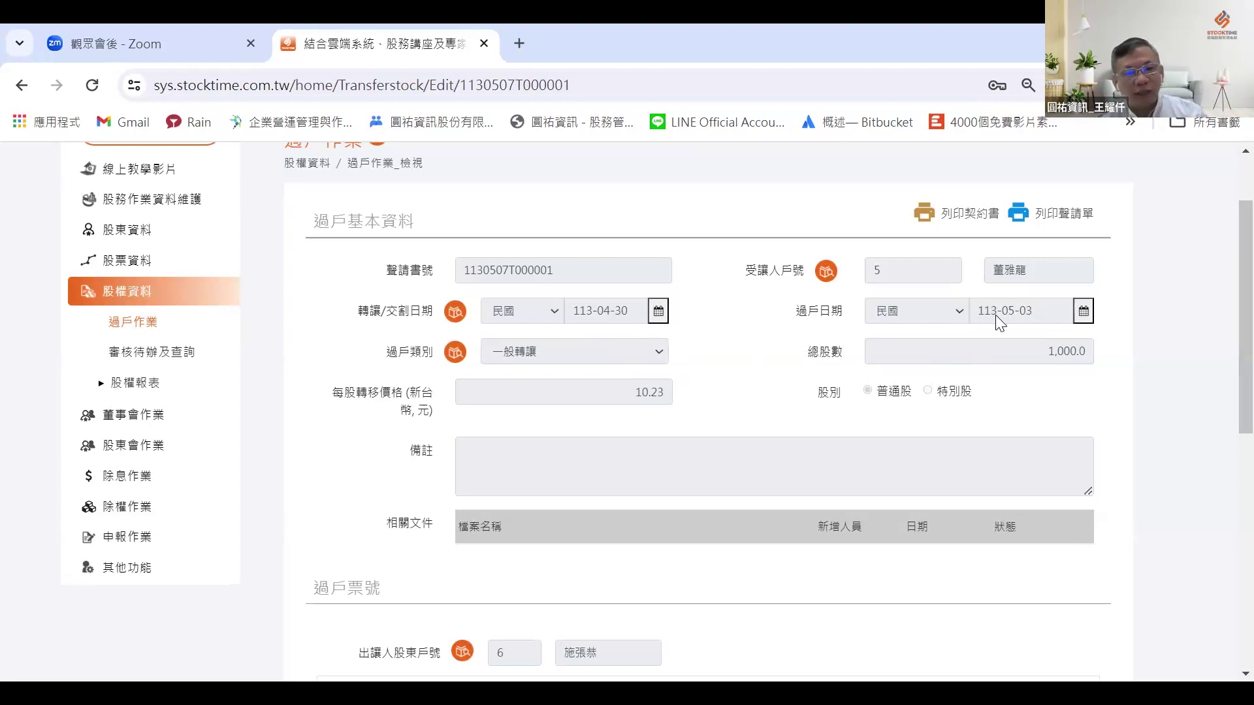
{"action": "scroll", "coordinate": [789, 521], "scroll_direction": "down", "scroll_amount": 4}
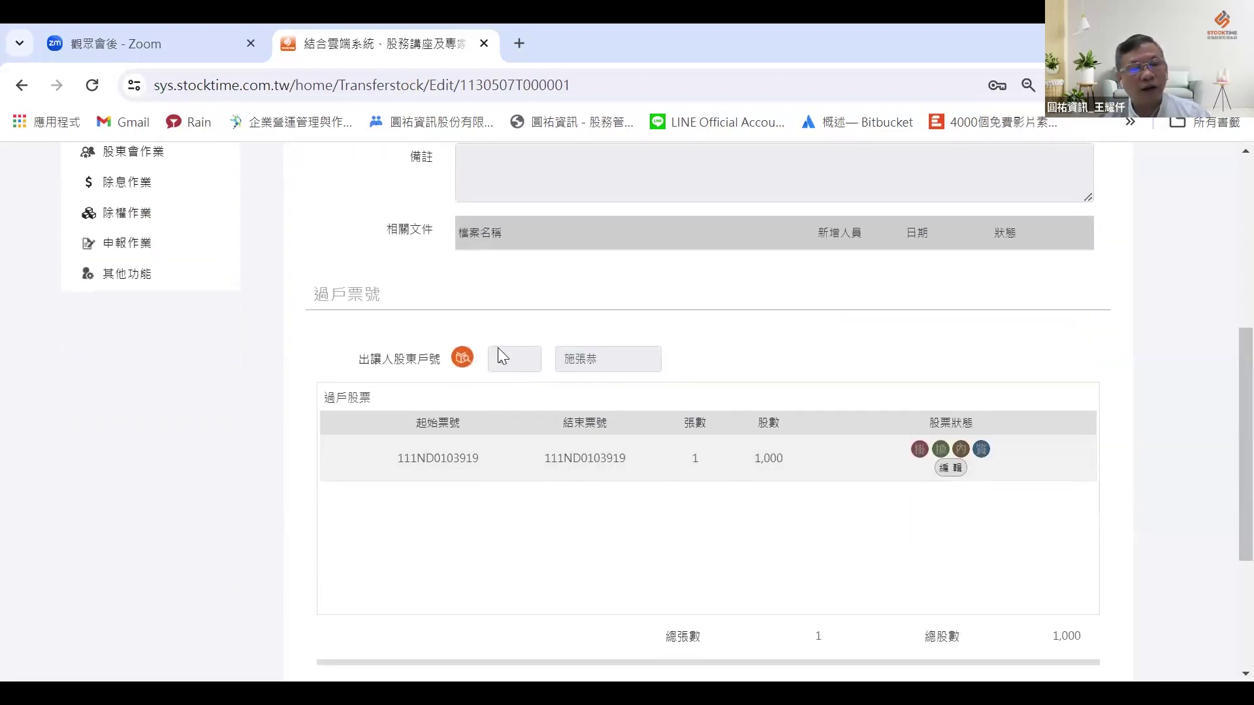
{"action": "scroll", "coordinate": [499, 348], "scroll_direction": "up", "scroll_amount": 5}
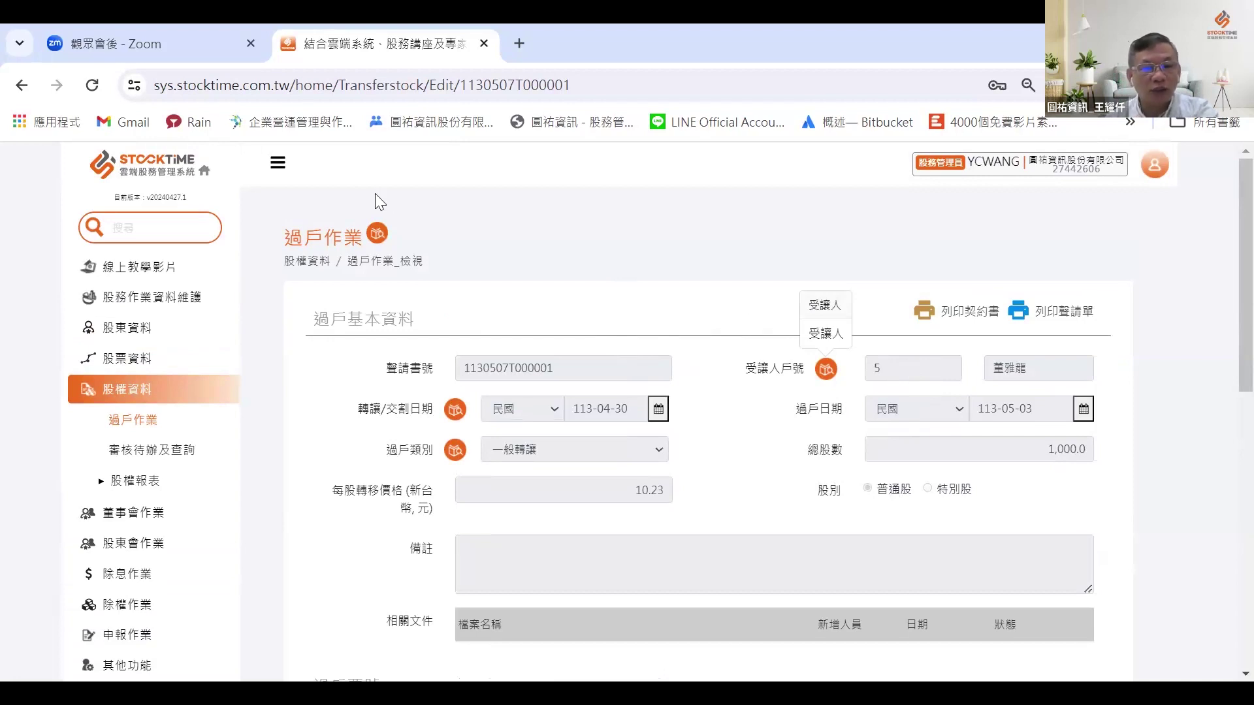
{"action": "key", "text": "alt+Tab"}
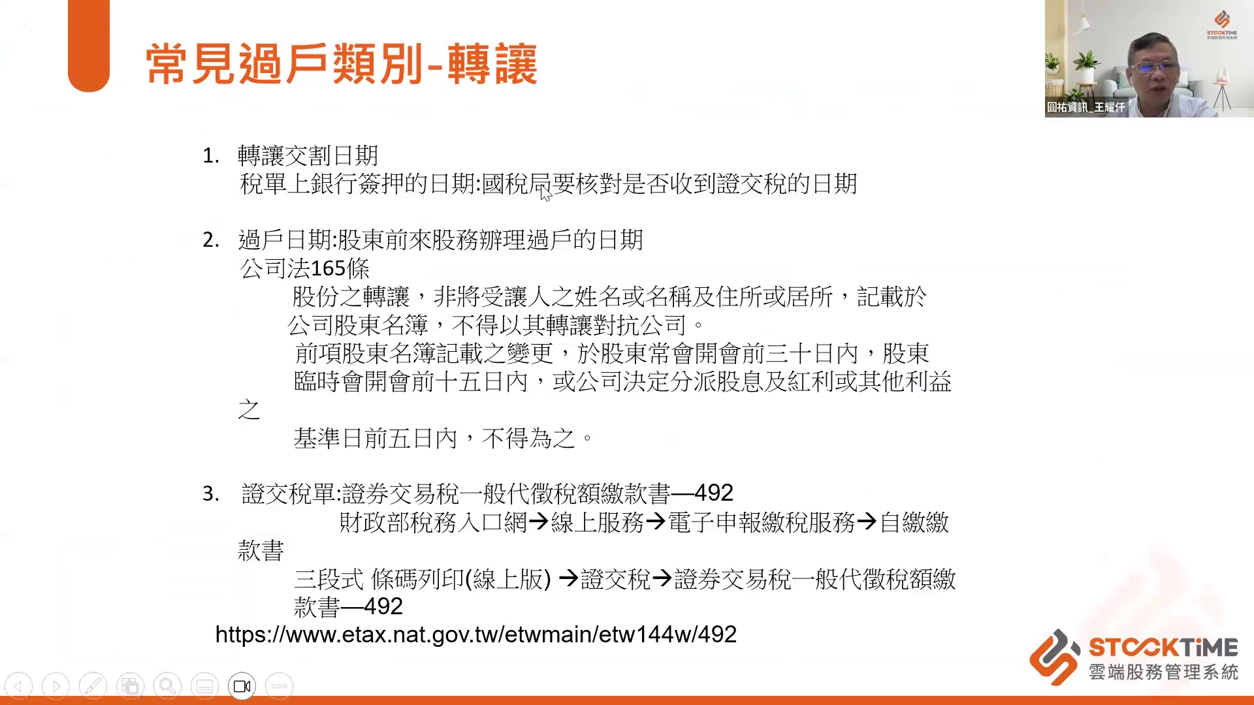
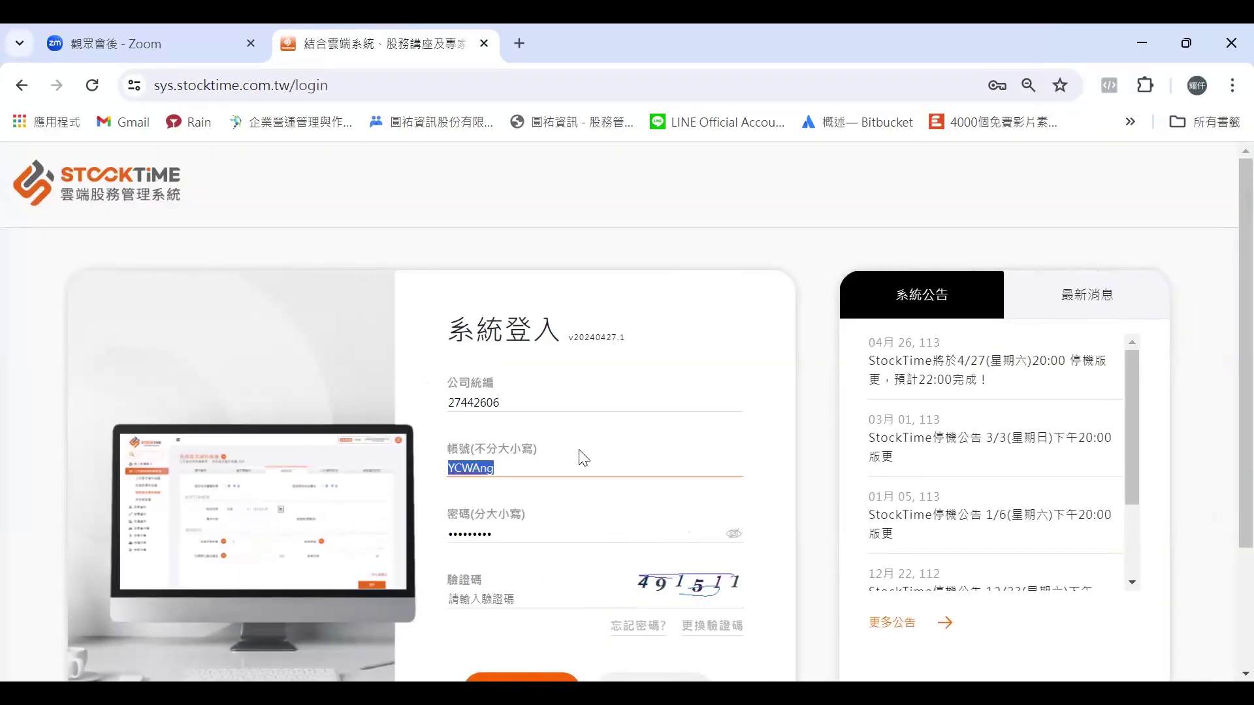
Append 1 to the login account name, enter the verification code shown in the image, and submit the login form
{"action": "key", "text": "End"}
{"action": "type", "text": "1"}
{"action": "left_click", "coordinate": [551, 599]}
{"action": "type", "text": "49"}
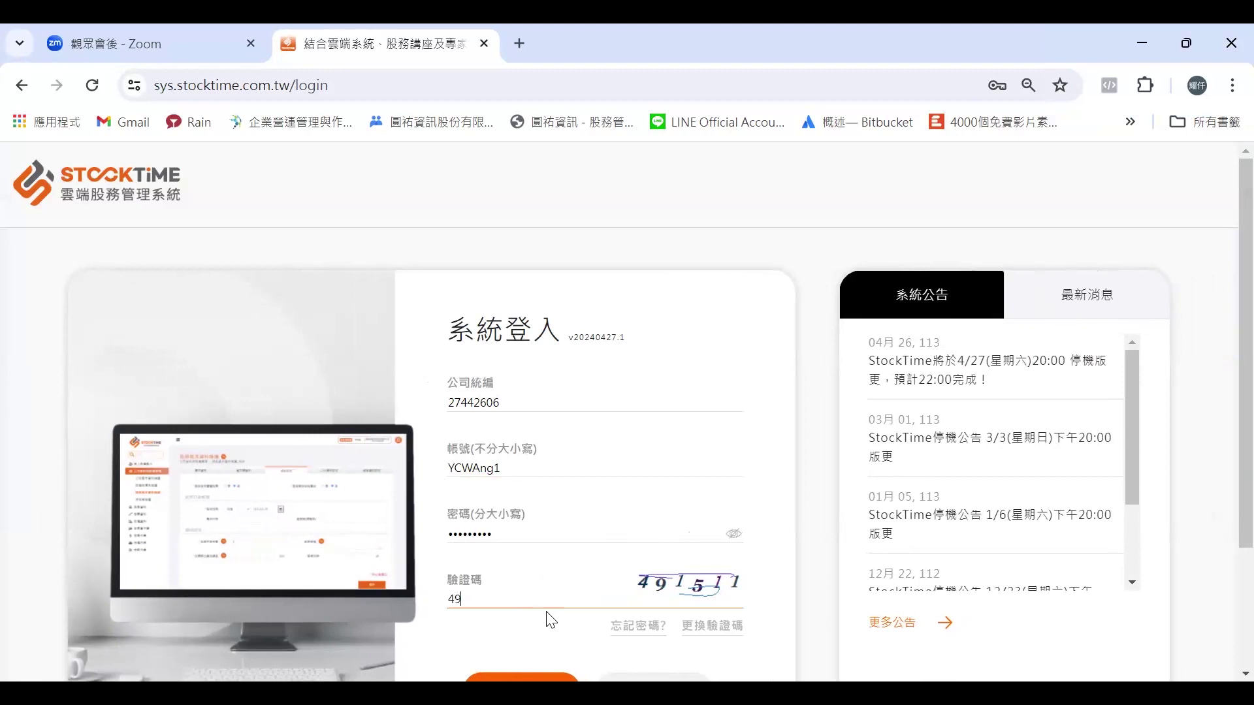
{"action": "type", "text": "1511"}
{"action": "key", "text": "Return"}
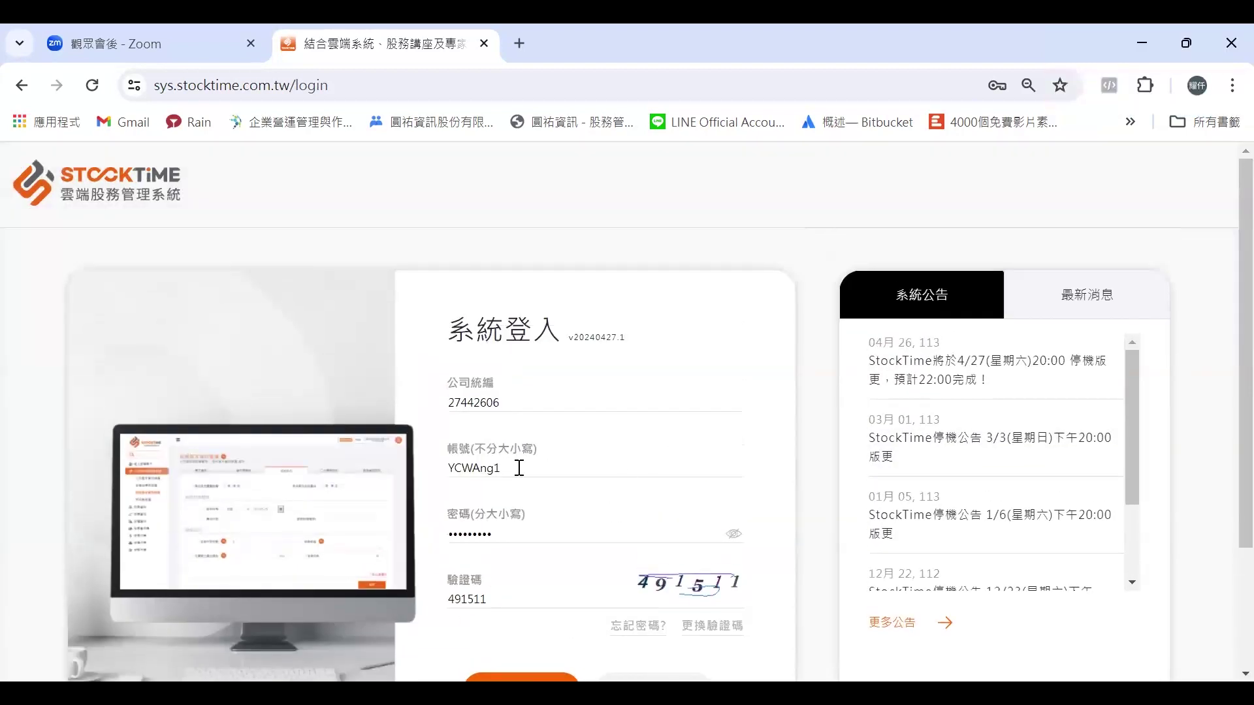
Delete the letter before the final 1 in the account name and log in
{"action": "left_click", "coordinate": [495, 467]}
{"action": "key", "text": "BackSpace"}
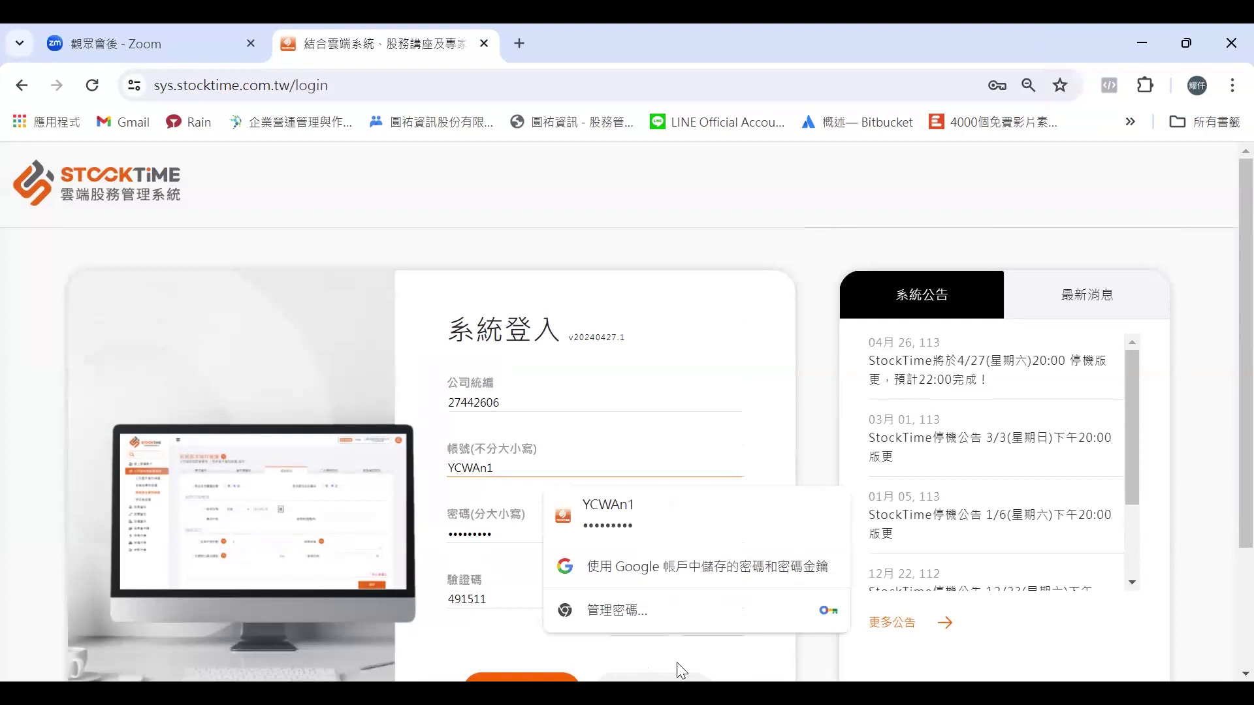
{"action": "left_click", "coordinate": [652, 508]}
{"action": "scroll", "coordinate": [620, 490], "scroll_direction": "down", "scroll_amount": 3}
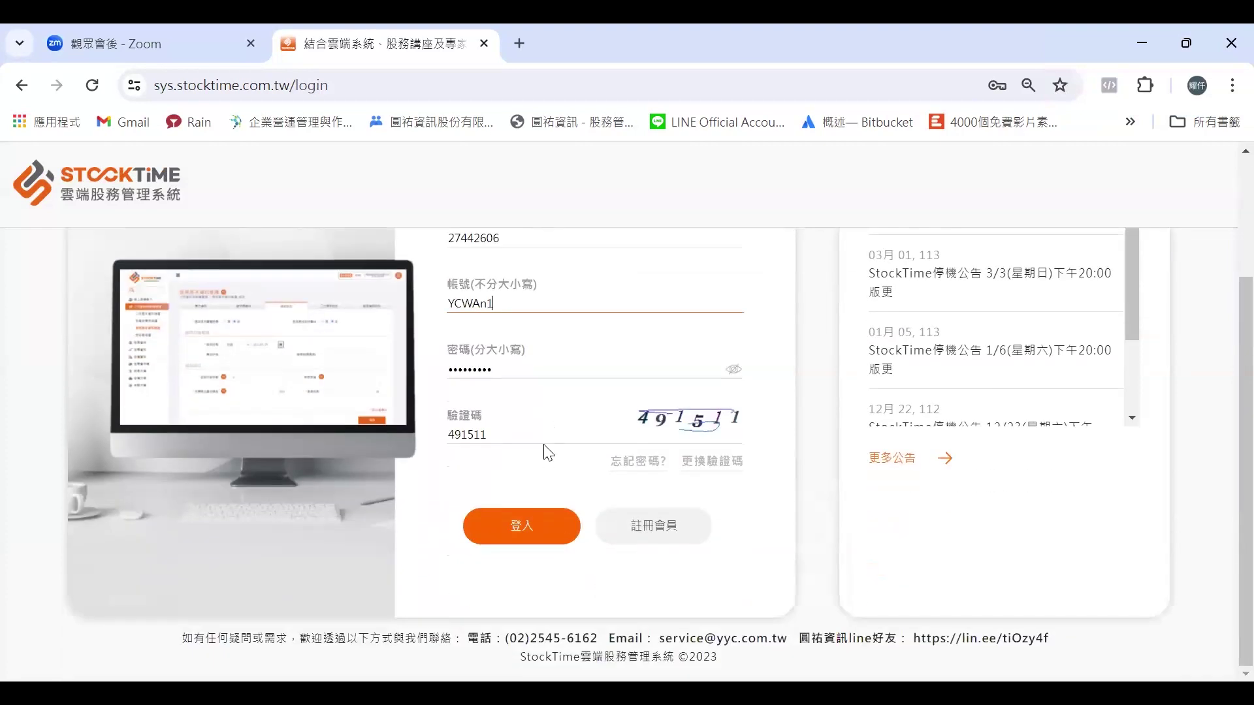
{"action": "left_click", "coordinate": [533, 526]}
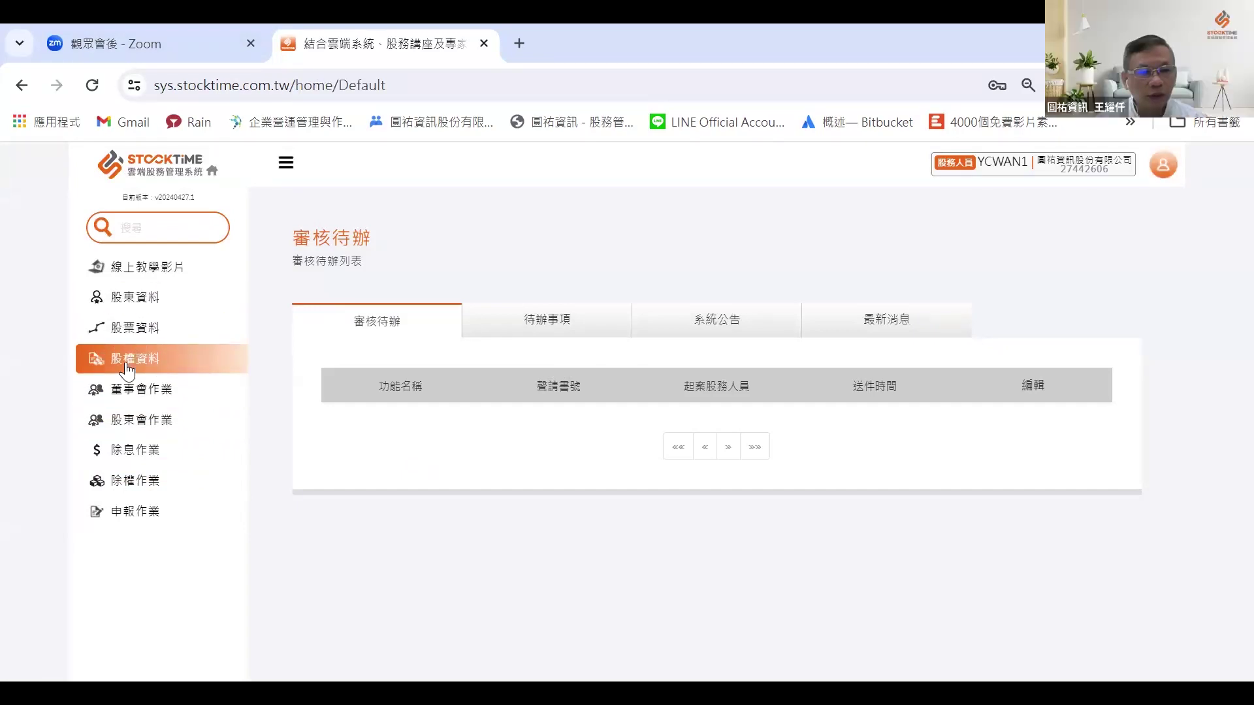
Open 過戶作業 under 股權資料 and dismiss the one-stage transfer reminder
{"action": "left_click", "coordinate": [139, 318]}
{"action": "left_click", "coordinate": [136, 449]}
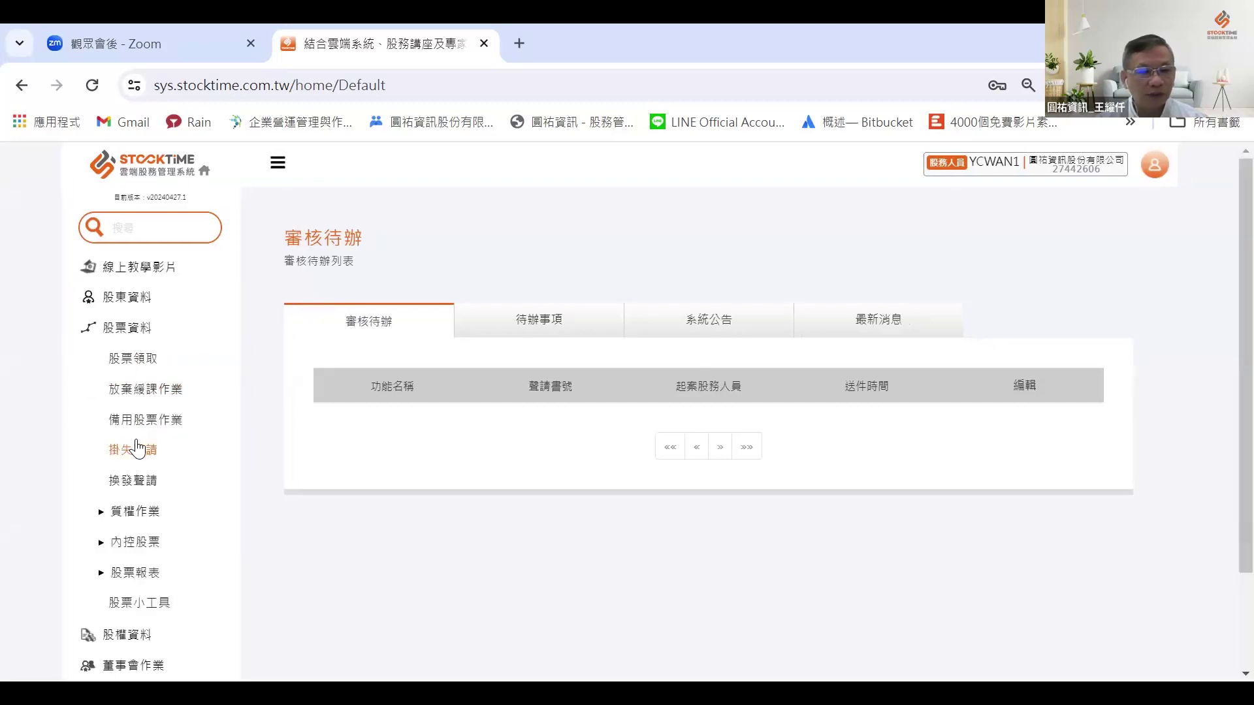
{"action": "scroll", "coordinate": [136, 450], "scroll_direction": "down", "scroll_amount": 2}
{"action": "left_click", "coordinate": [135, 514]}
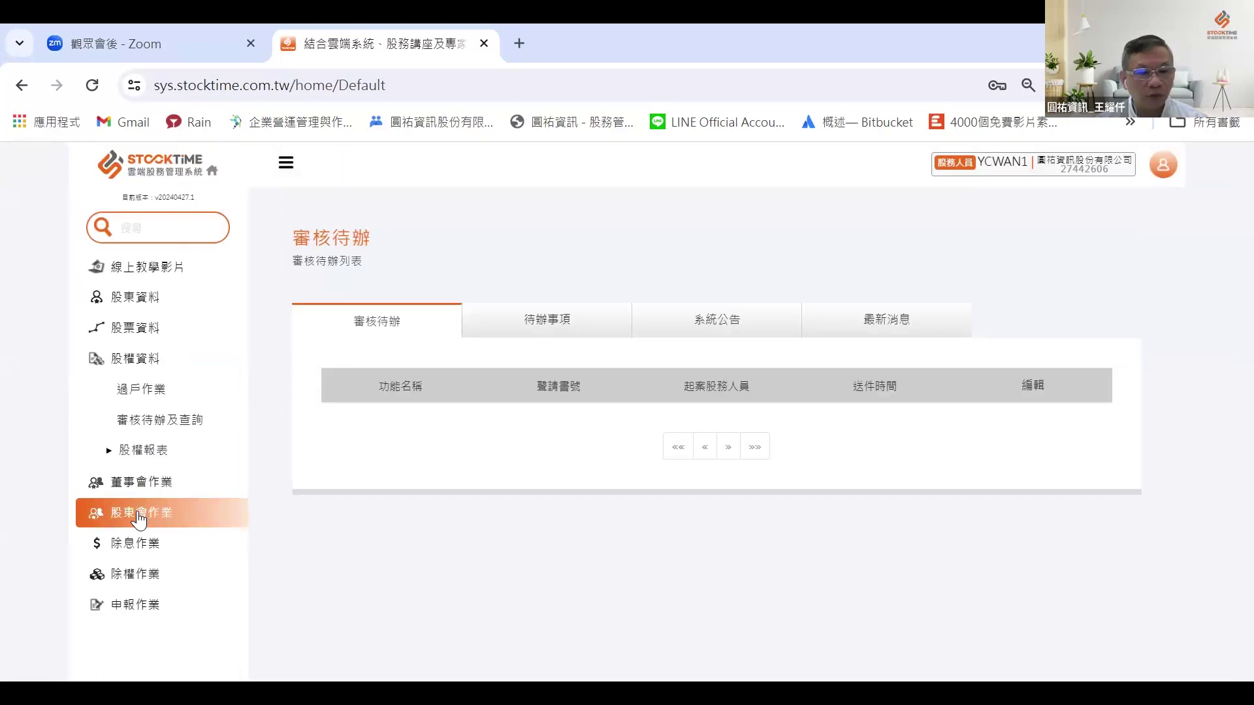
{"action": "left_click", "coordinate": [125, 390]}
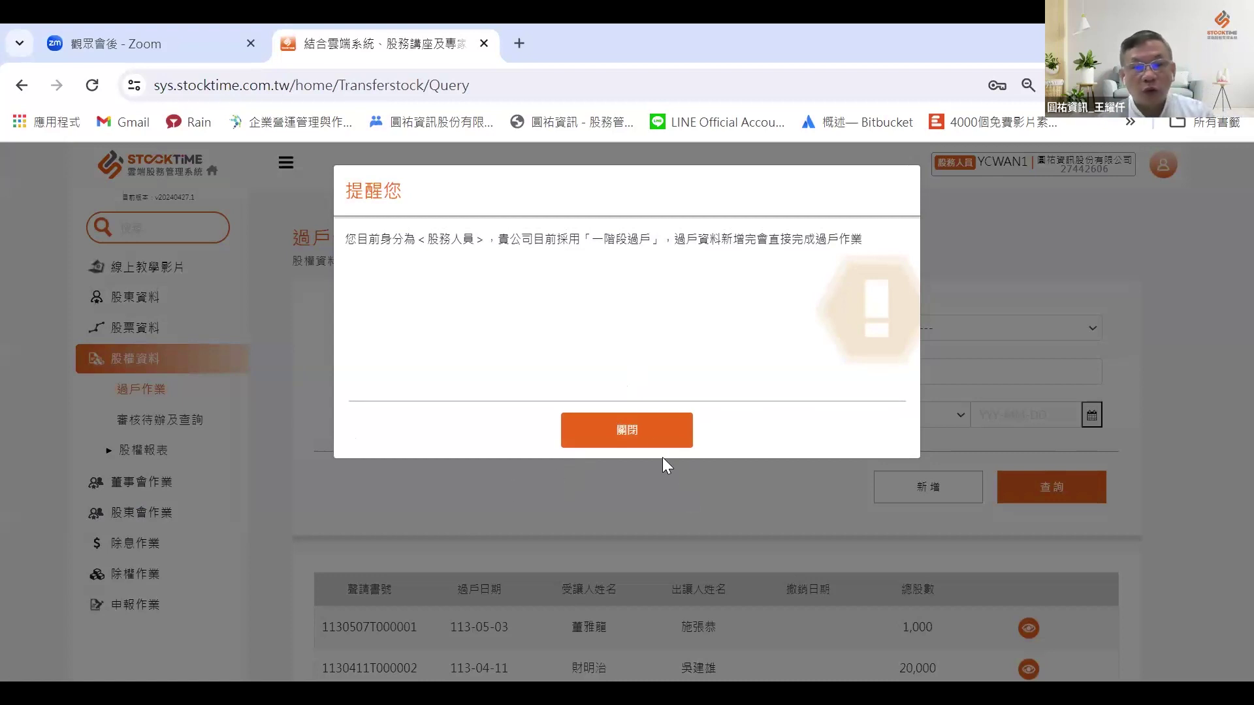
{"action": "left_click", "coordinate": [636, 423]}
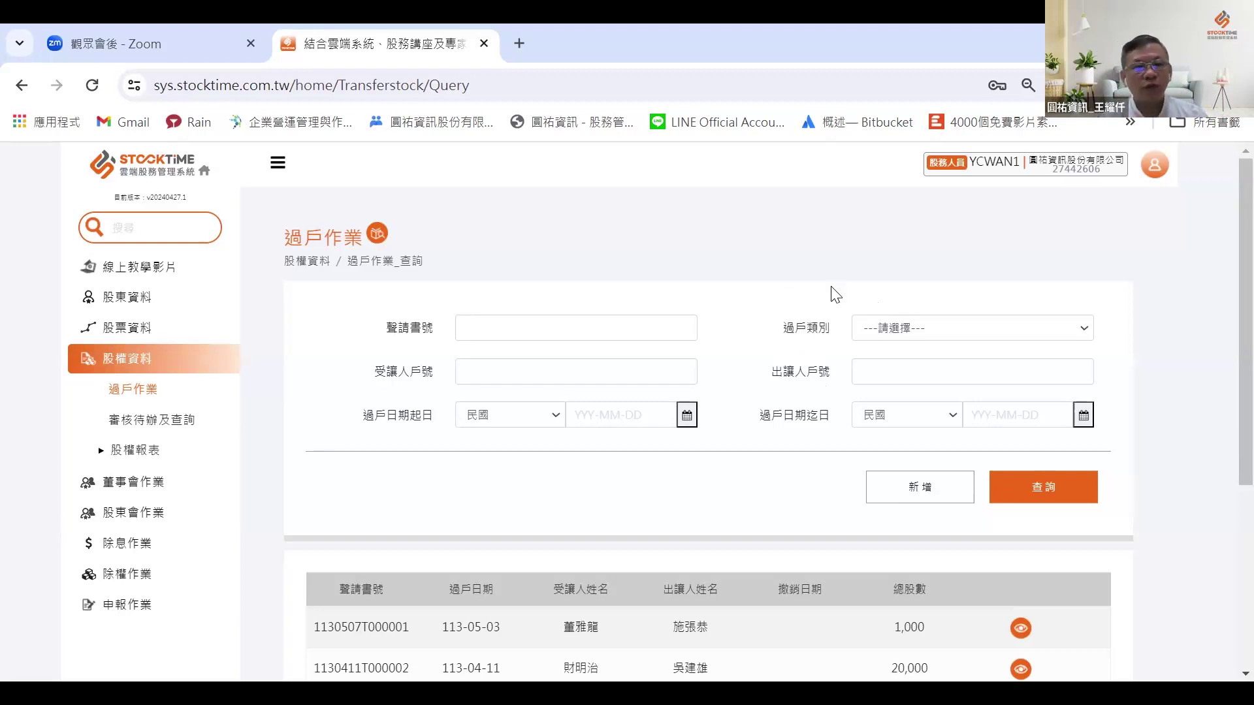
Look over the existing transfer list and start adding a new transfer record
{"action": "scroll", "coordinate": [587, 325], "scroll_direction": "down", "scroll_amount": 1}
{"action": "scroll", "coordinate": [672, 204], "scroll_direction": "down", "scroll_amount": 2}
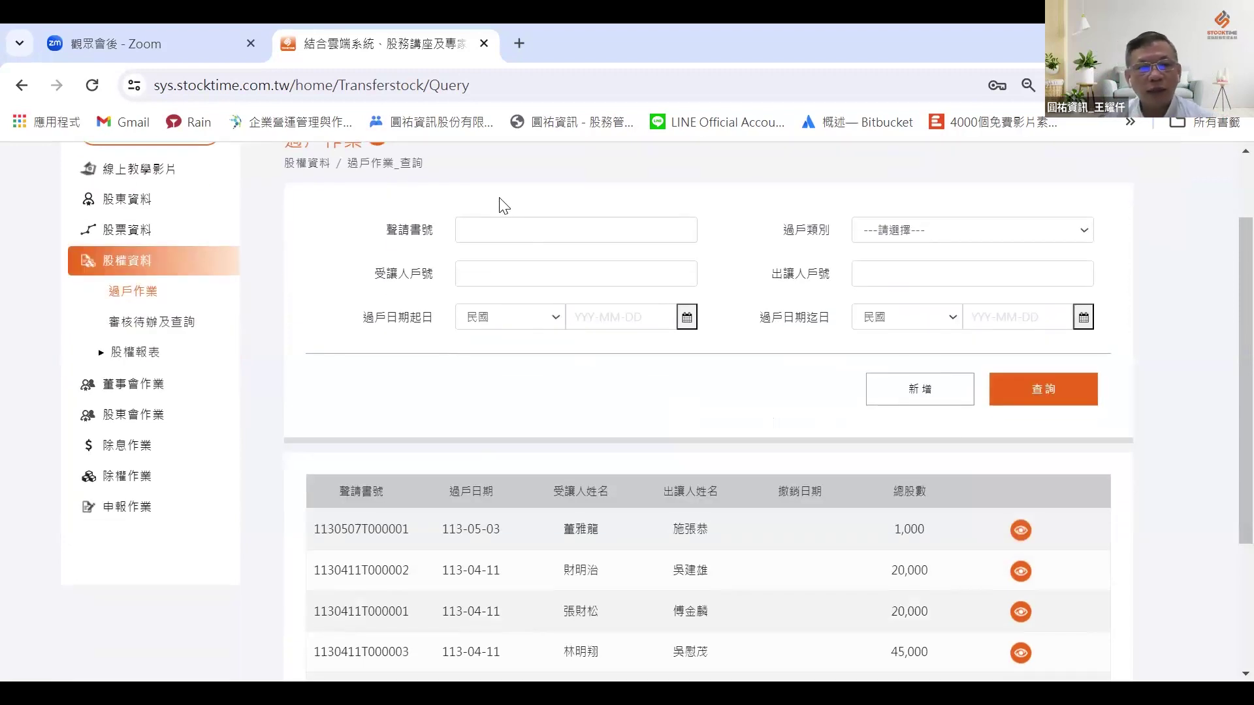
{"action": "scroll", "coordinate": [675, 204], "scroll_direction": "up", "scroll_amount": 2}
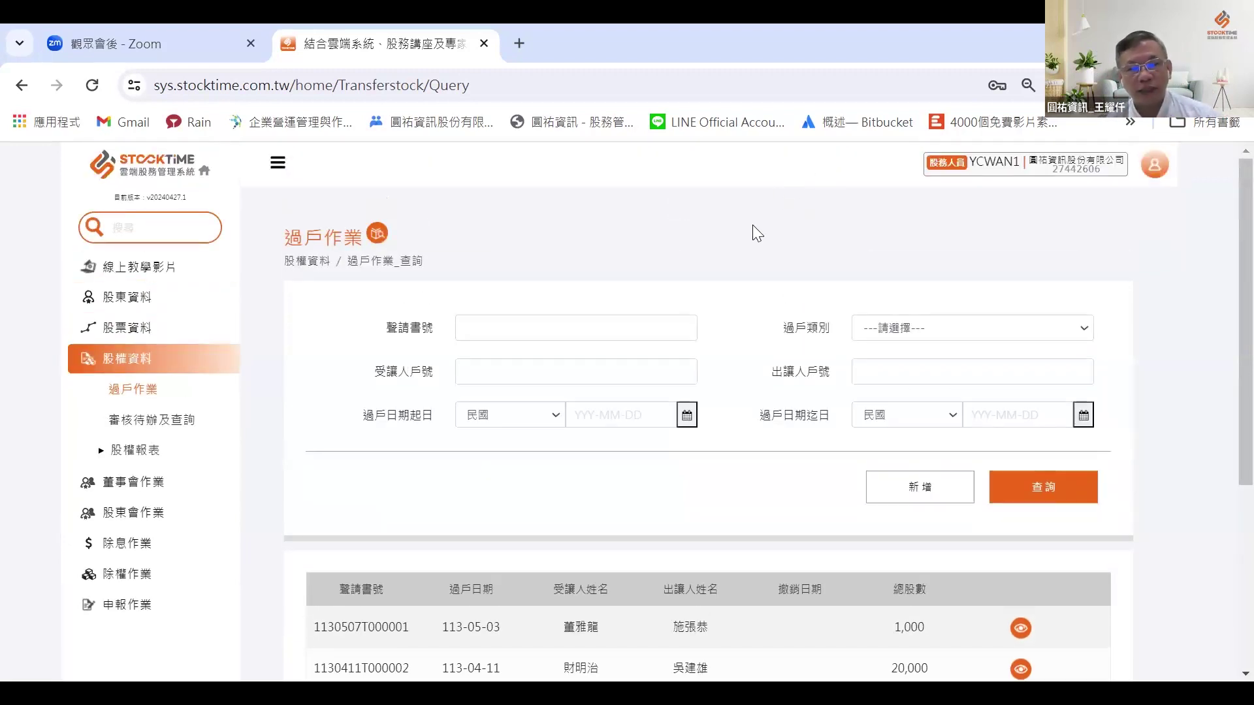
{"action": "scroll", "coordinate": [672, 294], "scroll_direction": "down", "scroll_amount": 2}
{"action": "left_click", "coordinate": [943, 381]}
Enter the transferee's shareholder account number in 受讓人戶號 and pick the matching shareholder
{"action": "scroll", "coordinate": [931, 394], "scroll_direction": "down", "scroll_amount": 2}
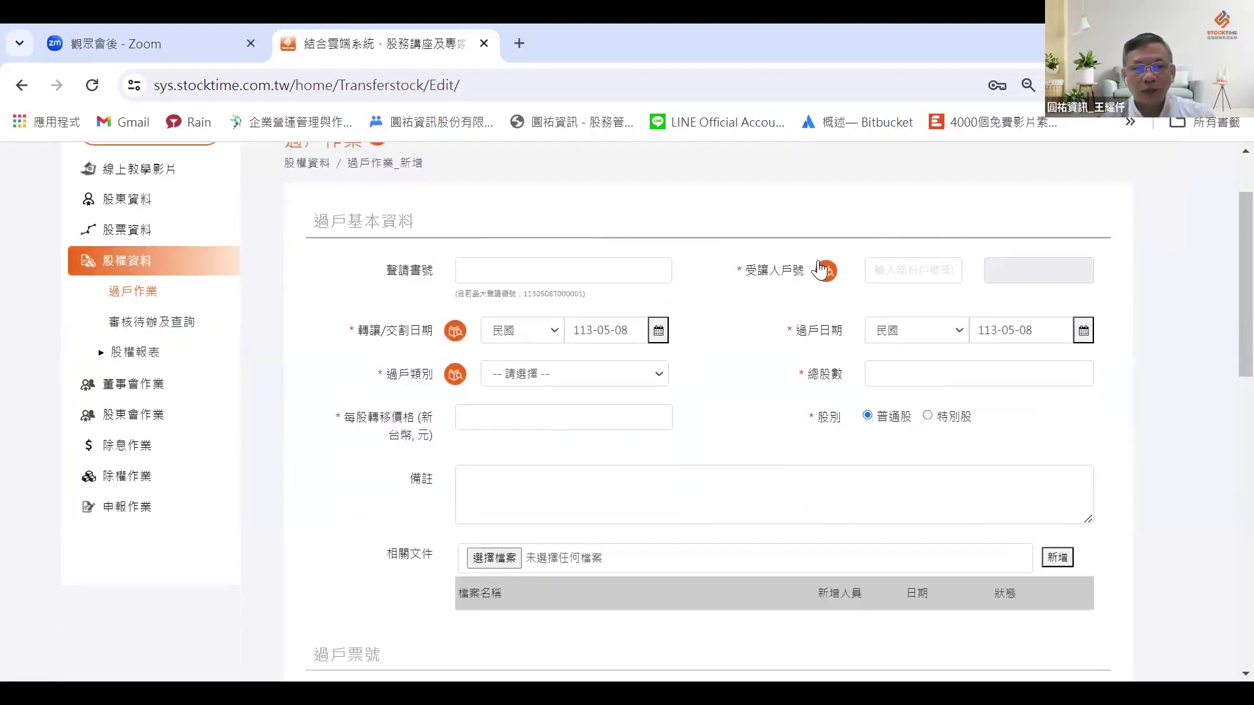
{"action": "left_click", "coordinate": [873, 276]}
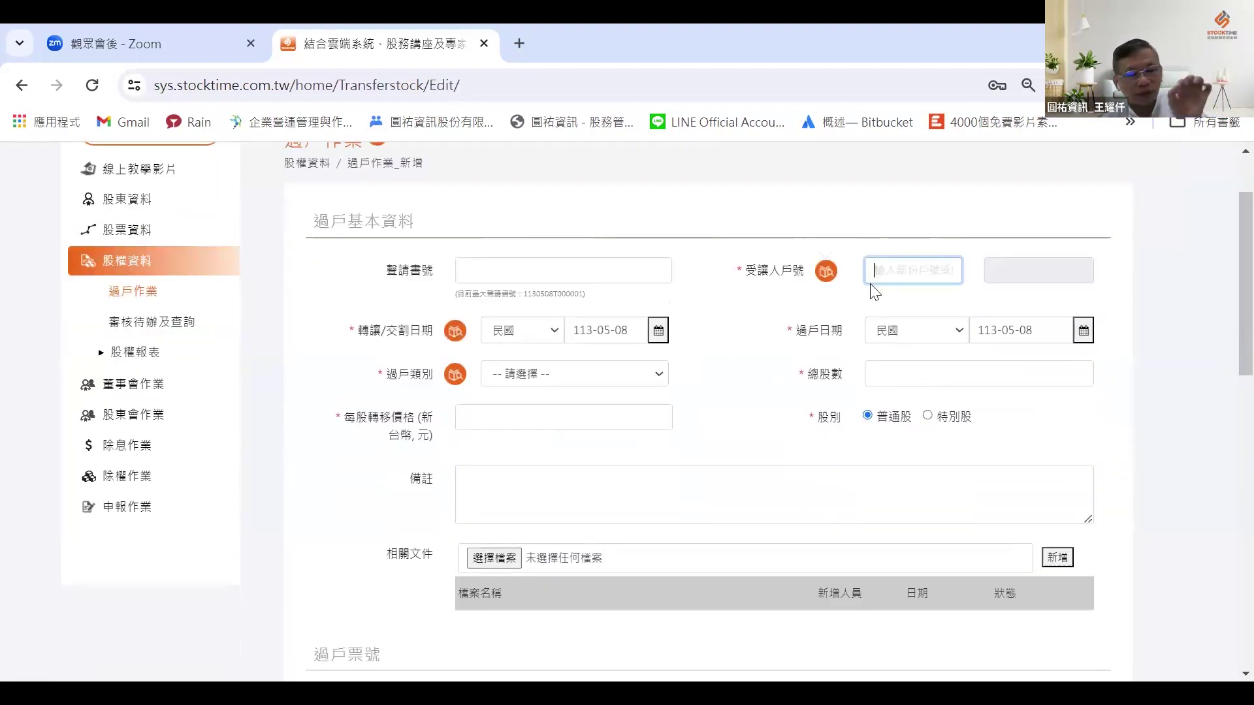
{"action": "scroll", "coordinate": [186, 196], "scroll_direction": "up", "scroll_amount": 2}
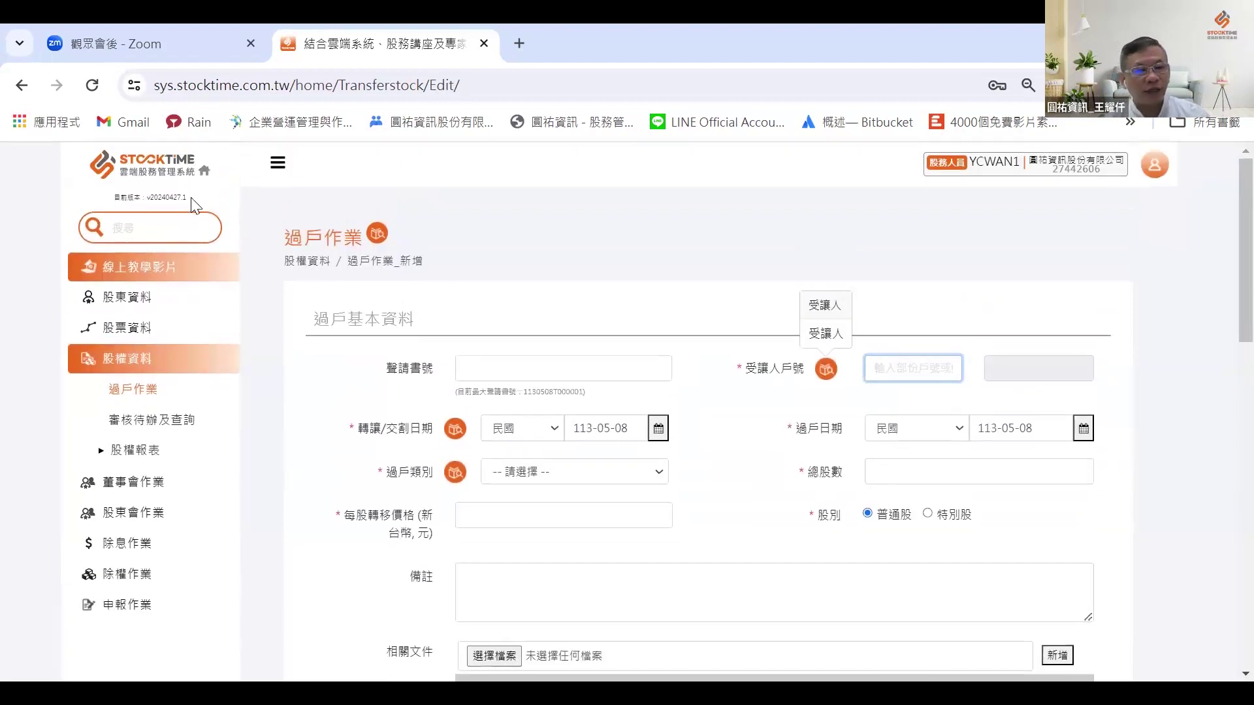
{"action": "left_click", "coordinate": [149, 298]}
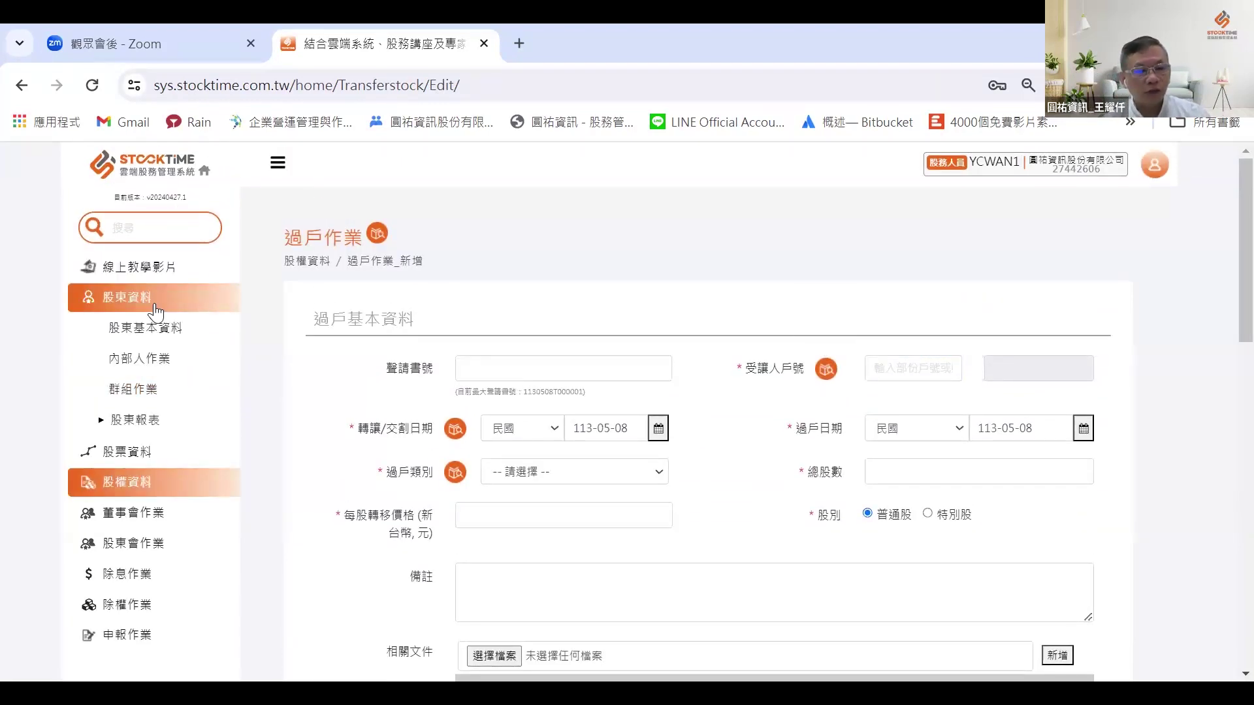
{"action": "left_click", "coordinate": [929, 366]}
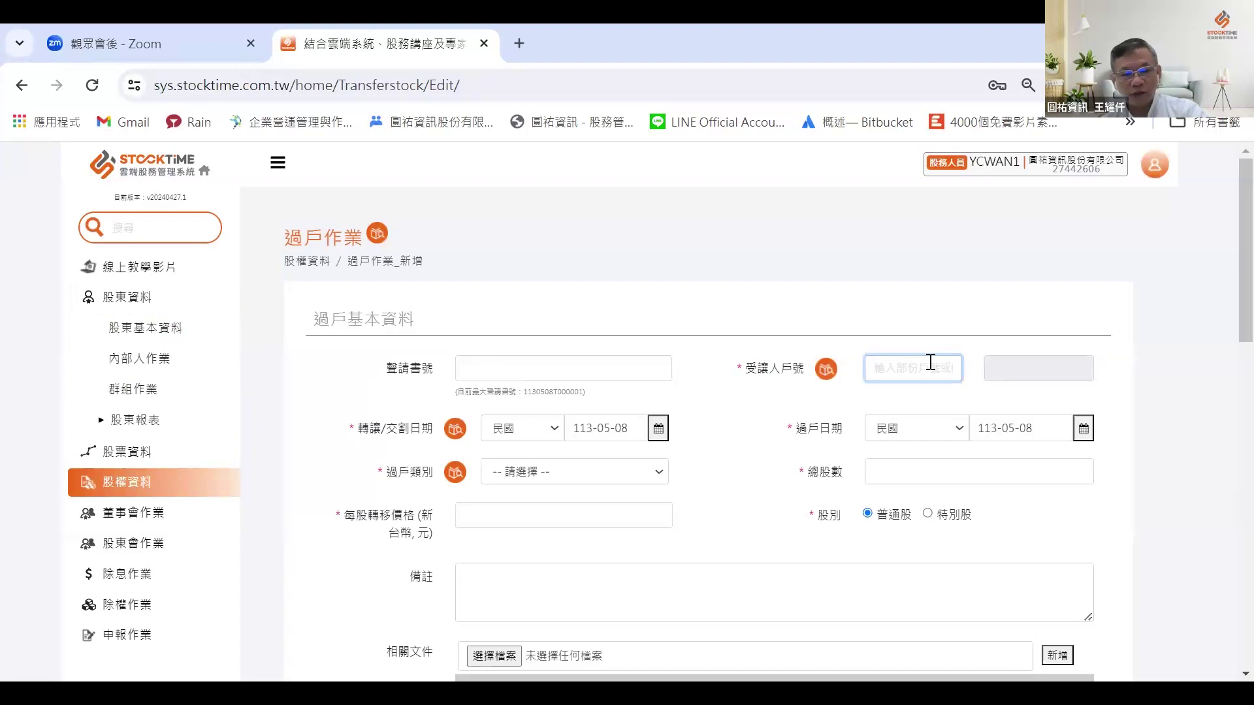
{"action": "type", "text": "65"}
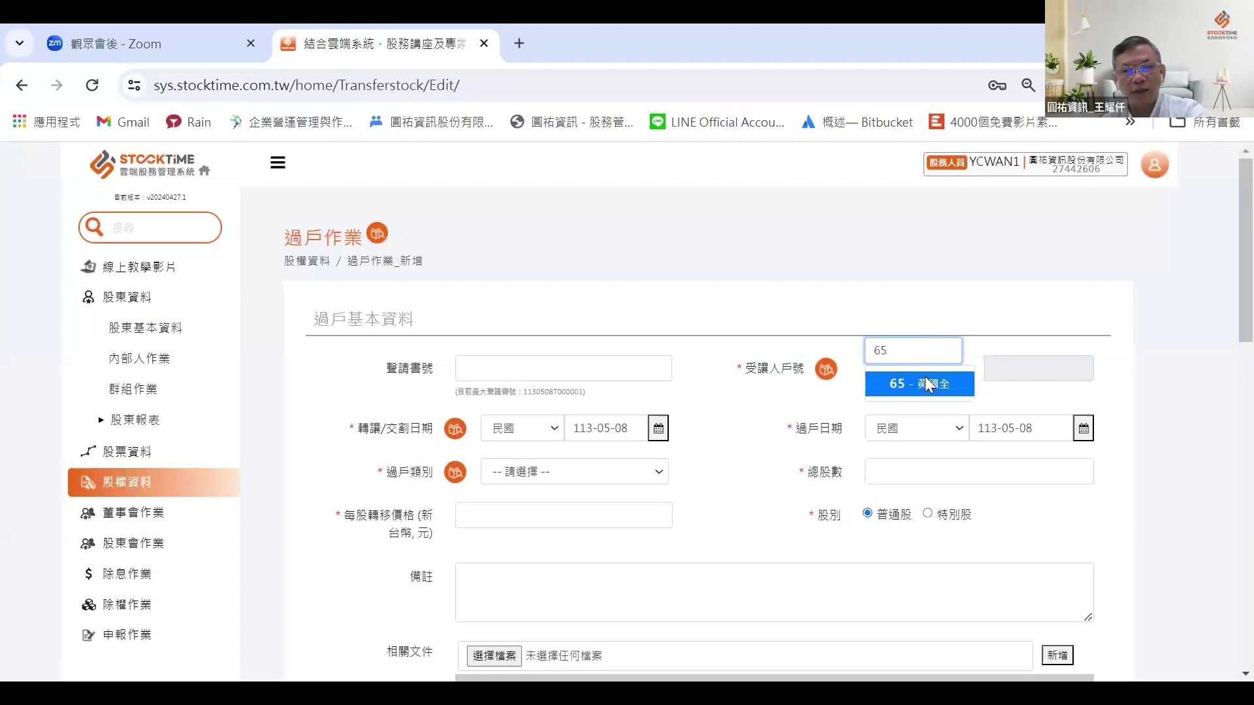
{"action": "left_click", "coordinate": [927, 388]}
{"action": "double_click", "coordinate": [926, 364]}
Set the 轉讓/交割日期 to 113-04-10
{"action": "scroll", "coordinate": [849, 372], "scroll_direction": "down", "scroll_amount": 2}
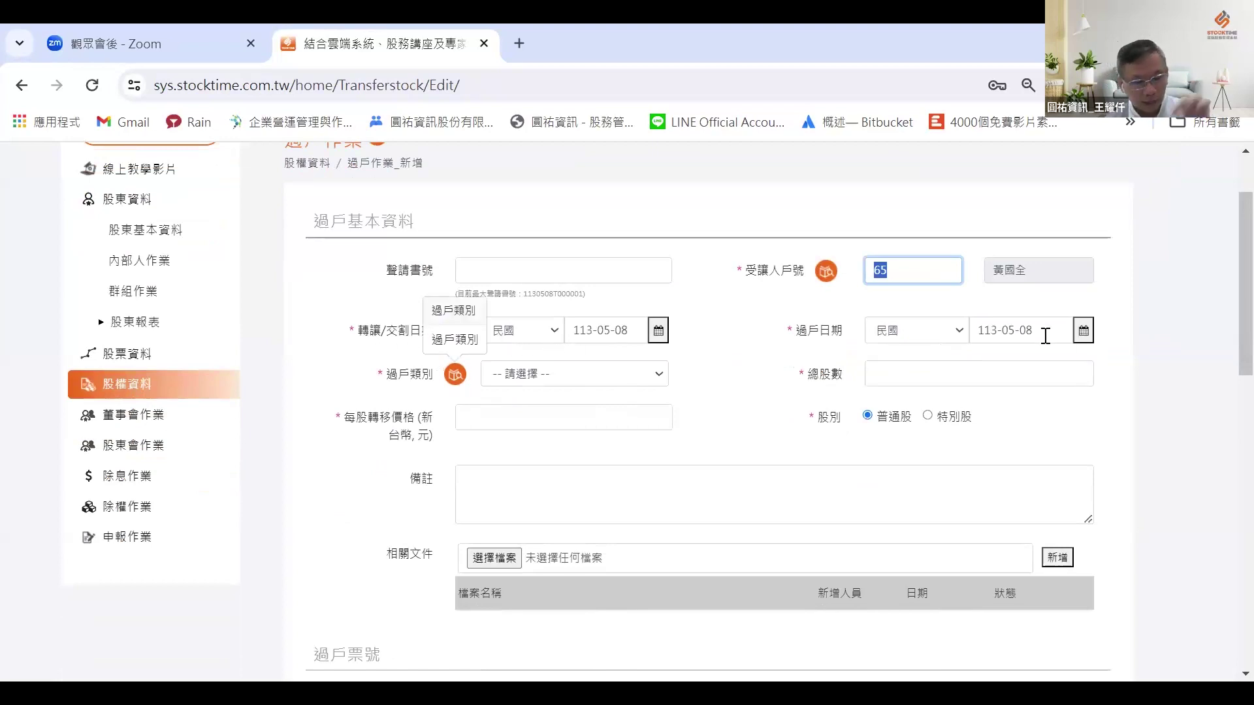
{"action": "left_click", "coordinate": [658, 330]}
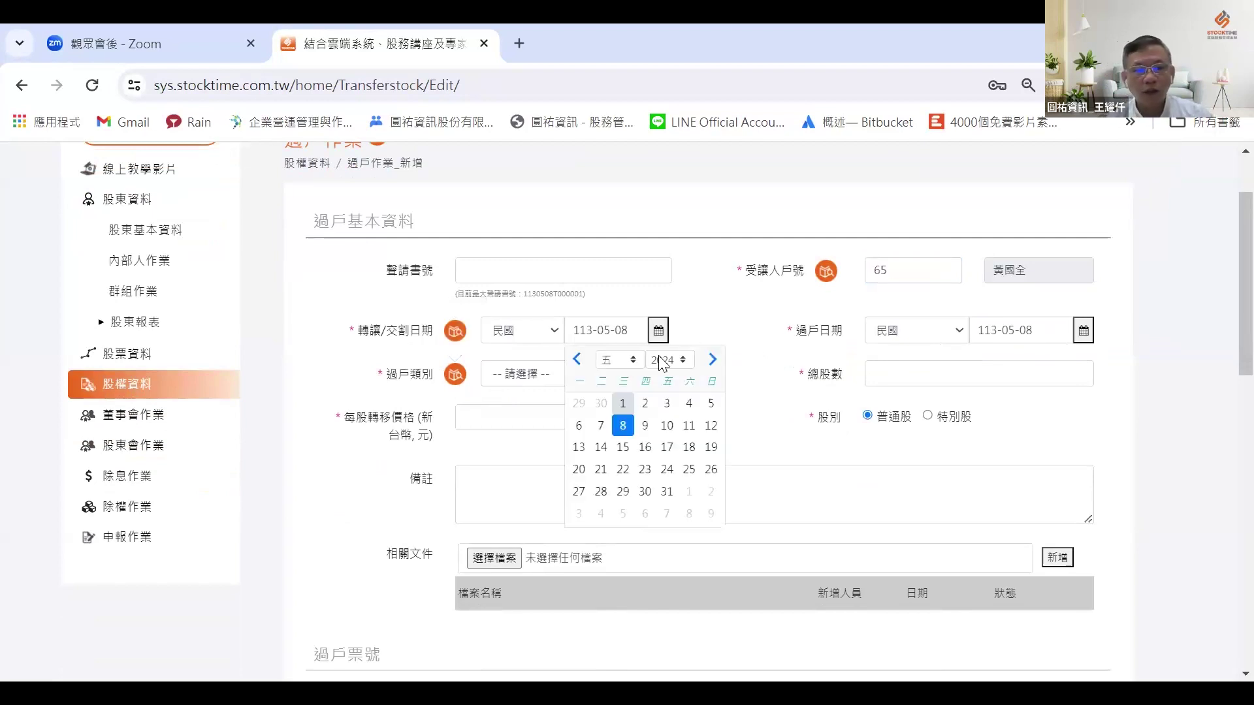
{"action": "left_click", "coordinate": [577, 359]}
{"action": "left_click", "coordinate": [623, 425]}
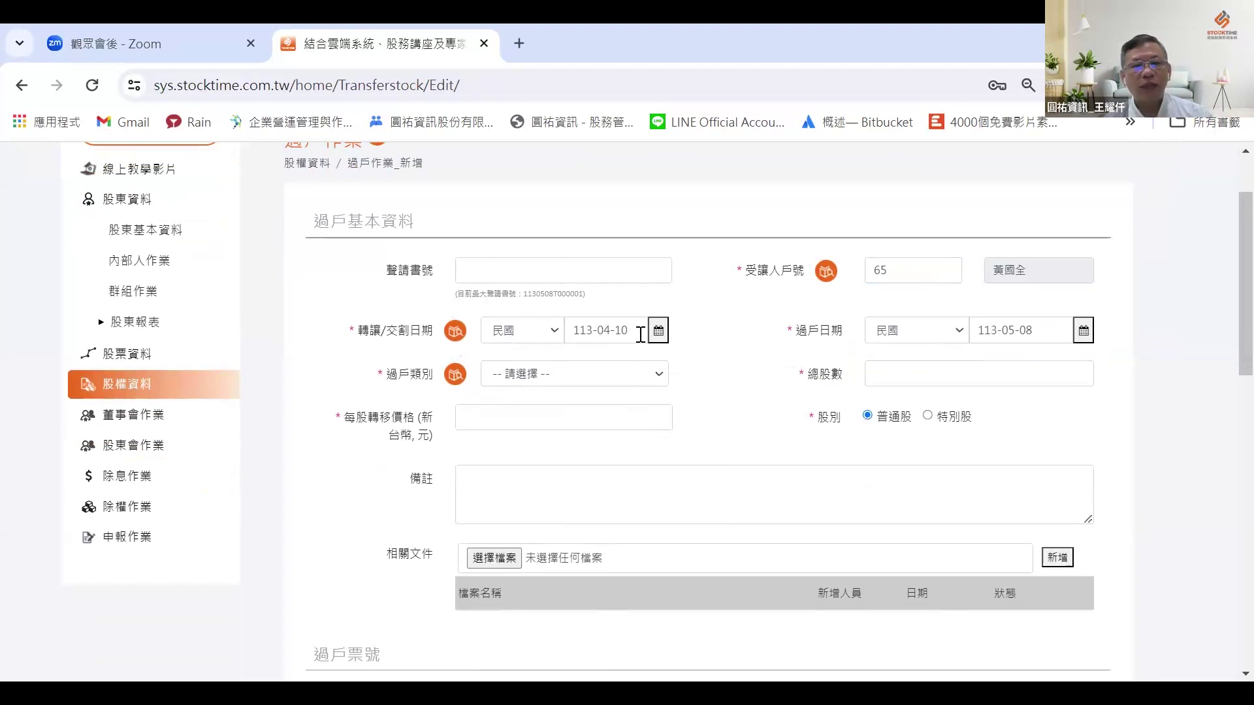
Review the available 過戶類別 options through to 其他, and close the list without choosing one
{"action": "left_click", "coordinate": [661, 376]}
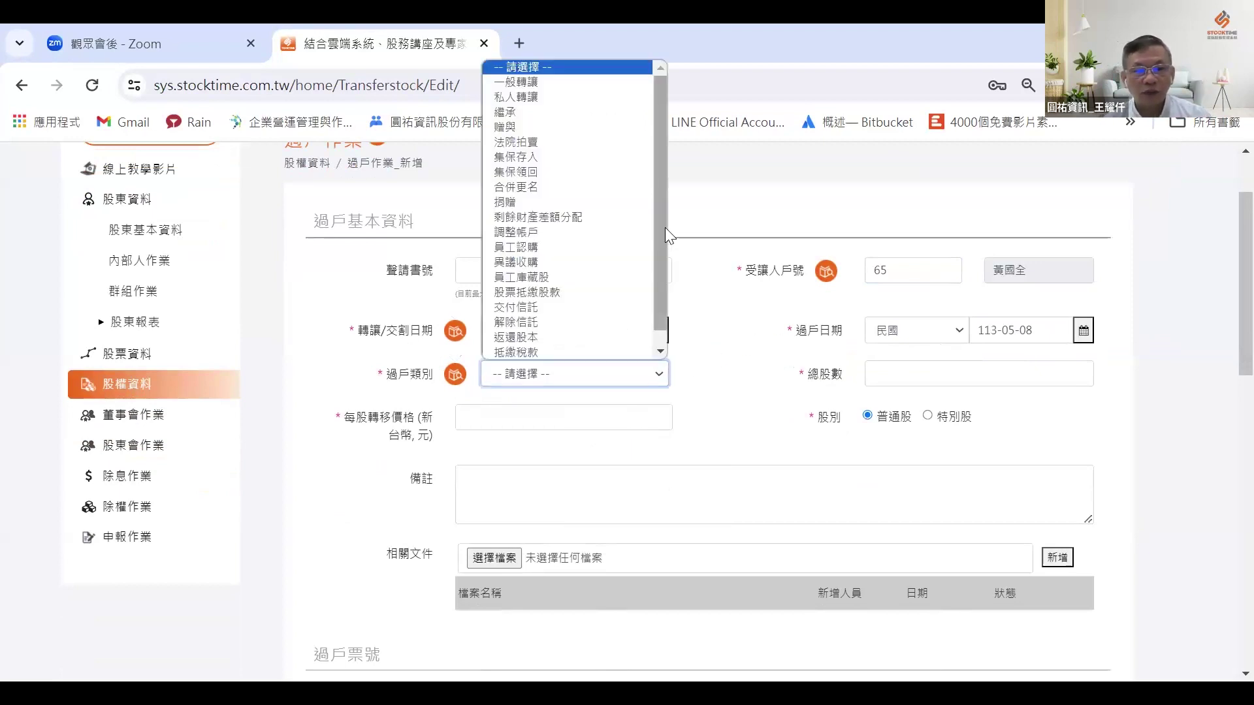
{"action": "scroll", "coordinate": [1226, 279], "scroll_direction": "up", "scroll_amount": 1}
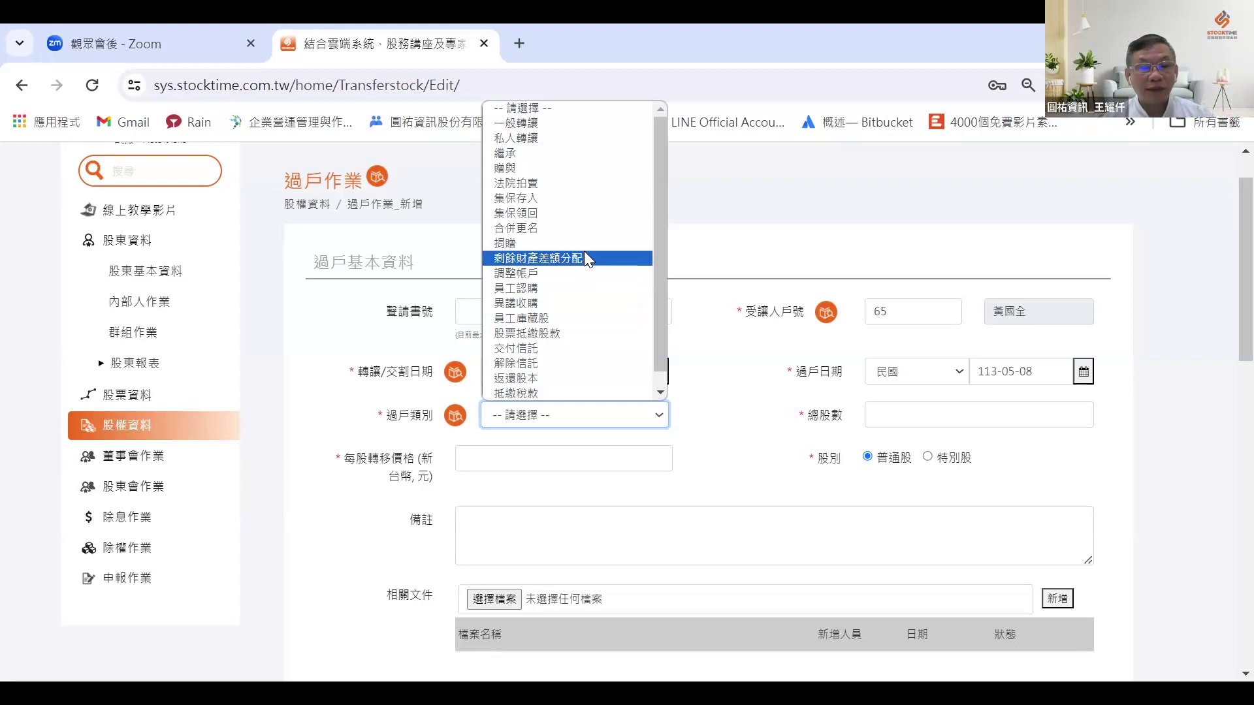
{"action": "scroll", "coordinate": [591, 289], "scroll_direction": "down", "scroll_amount": 1}
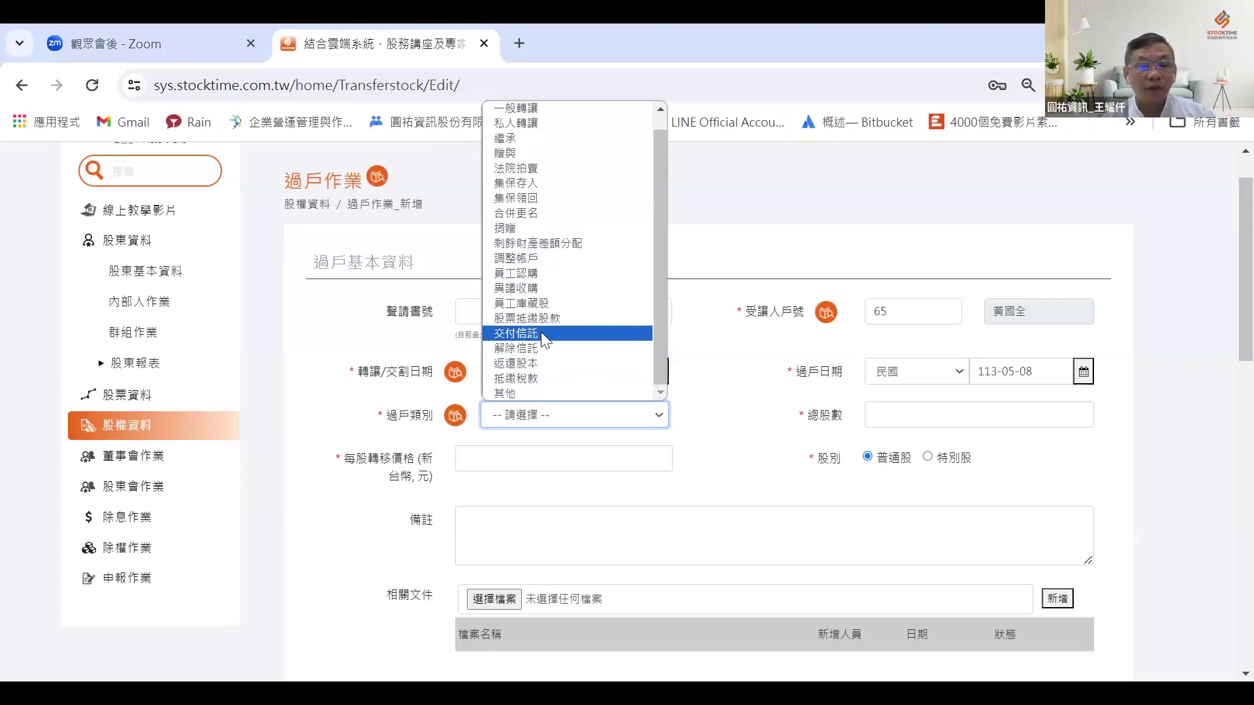
{"action": "left_click", "coordinate": [733, 205]}
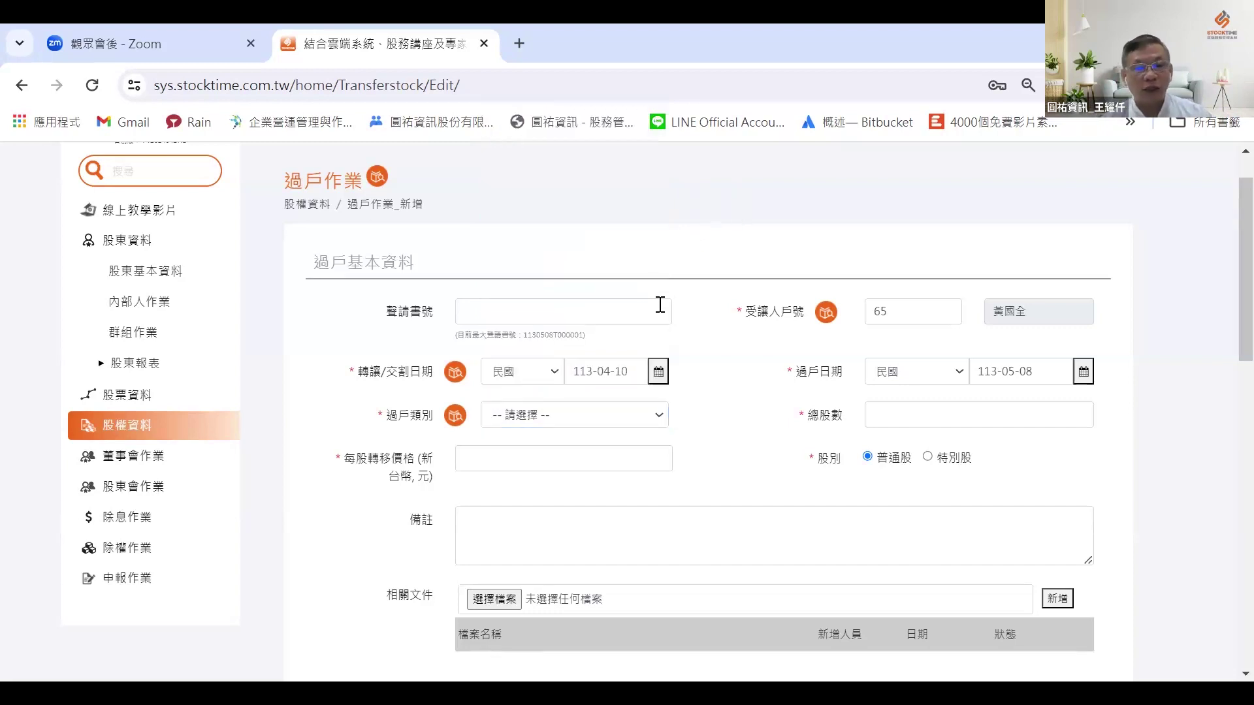
Set the 過戶類別 to 一般轉讓 and the 總股數 to 4000 in the new transfer record
{"action": "scroll", "coordinate": [653, 320], "scroll_direction": "down", "scroll_amount": 3}
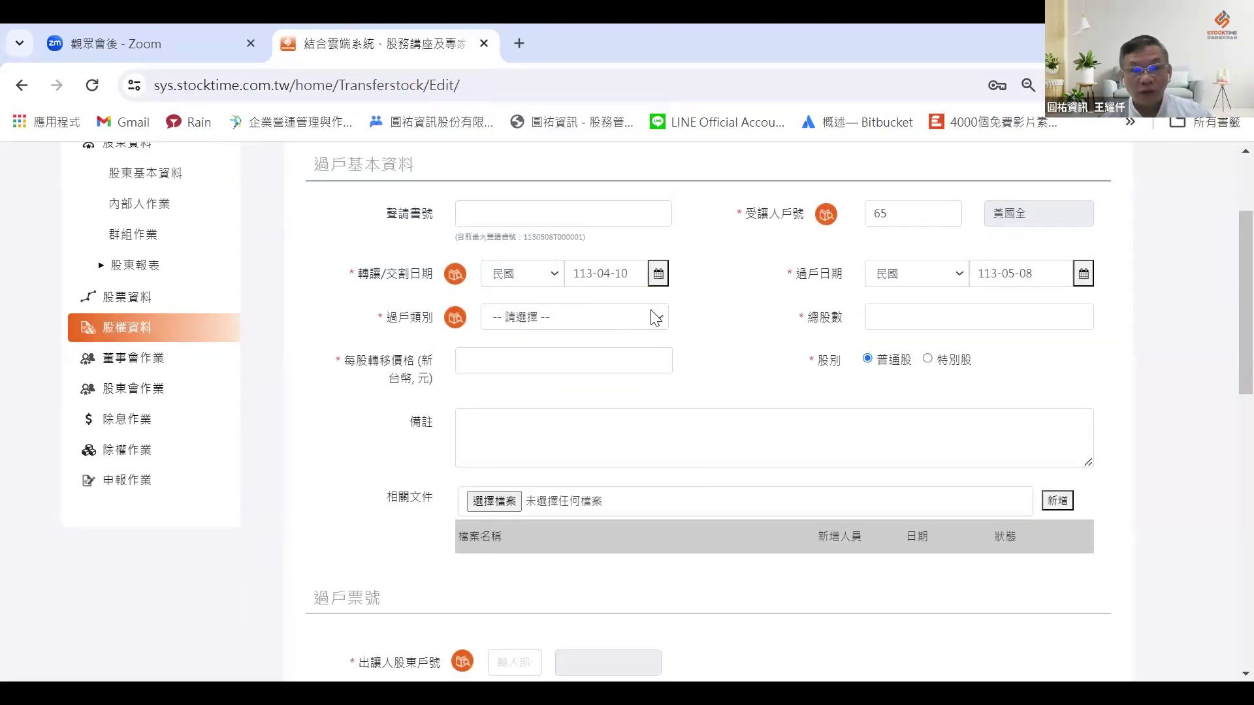
{"action": "left_click", "coordinate": [621, 321]}
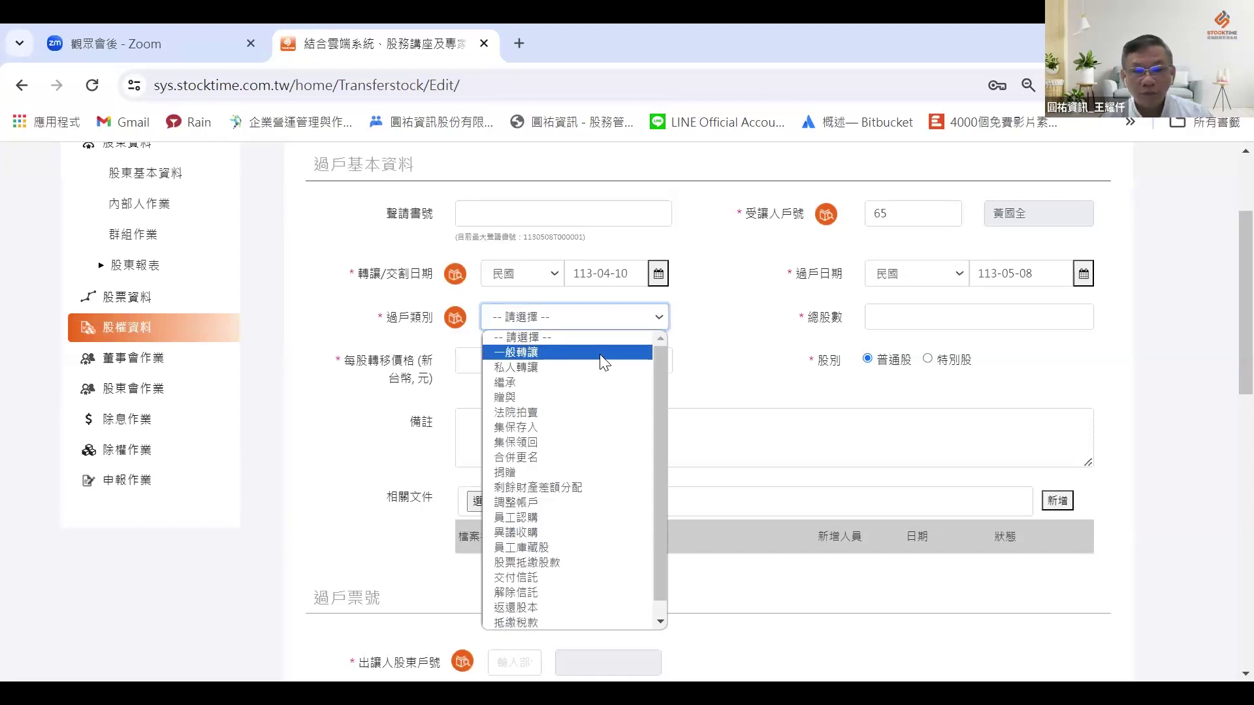
{"action": "left_click", "coordinate": [600, 352]}
{"action": "left_click", "coordinate": [917, 316]}
{"action": "type", "text": "4000"}
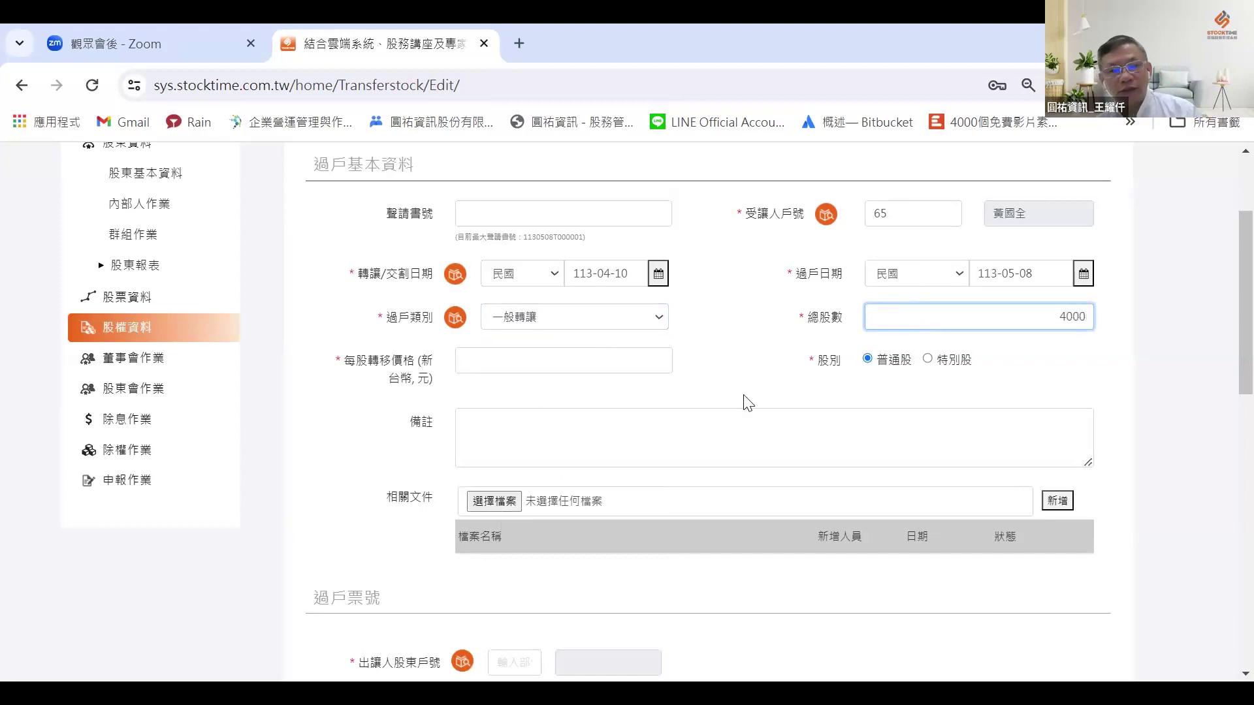
Set the 每股轉移價格 of the transfer to 12.3456 元
{"action": "left_click", "coordinate": [722, 400]}
{"action": "left_click", "coordinate": [663, 366]}
{"action": "type", "text": "12.3456"}
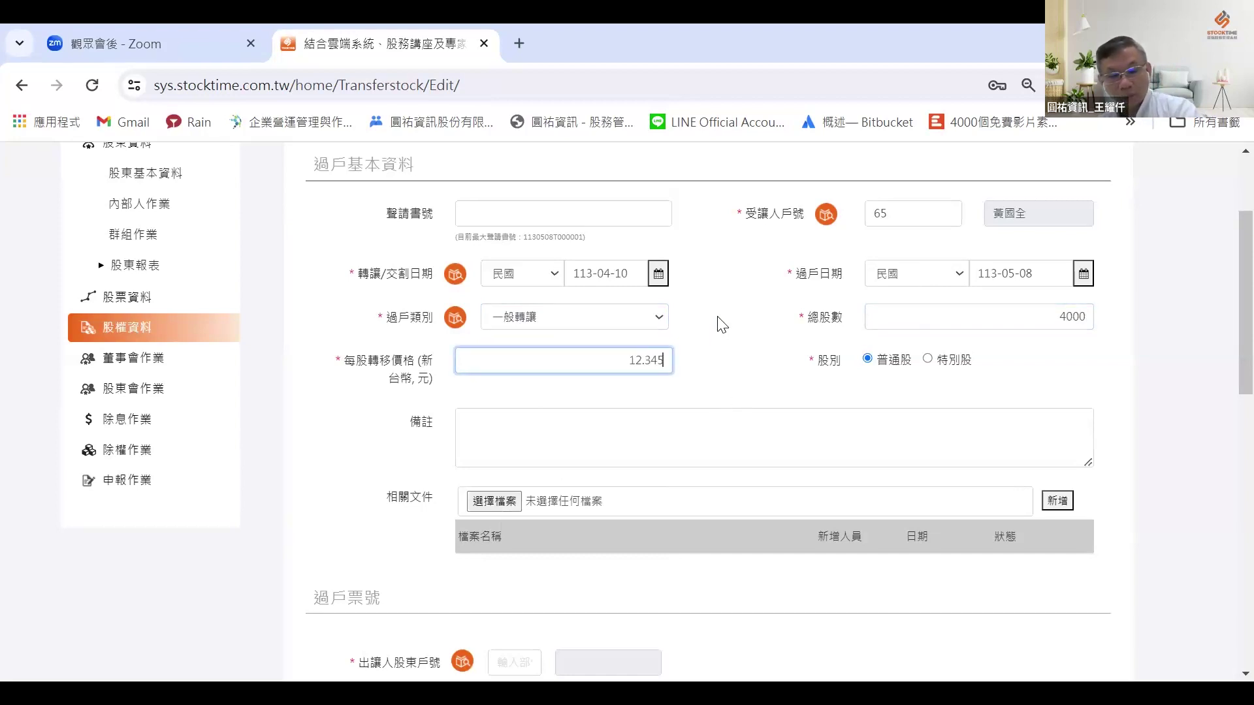
{"action": "left_click", "coordinate": [712, 379]}
Enter the transferor's shareholder account number in 出讓人股東戶號 and pick the matching shareholder
{"action": "scroll", "coordinate": [712, 379], "scroll_direction": "down", "scroll_amount": 5}
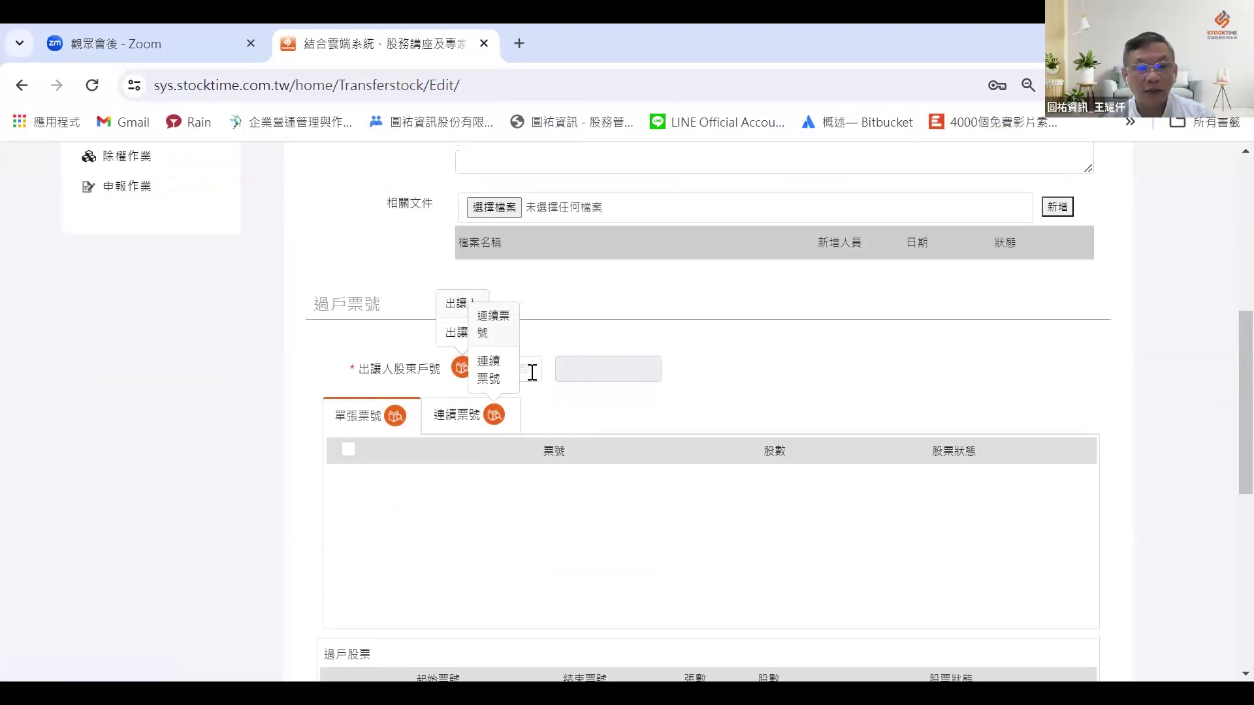
{"action": "left_click", "coordinate": [538, 371]}
{"action": "type", "text": "8"}
{"action": "left_click", "coordinate": [529, 386]}
{"action": "scroll", "coordinate": [691, 455], "scroll_direction": "down", "scroll_amount": 1}
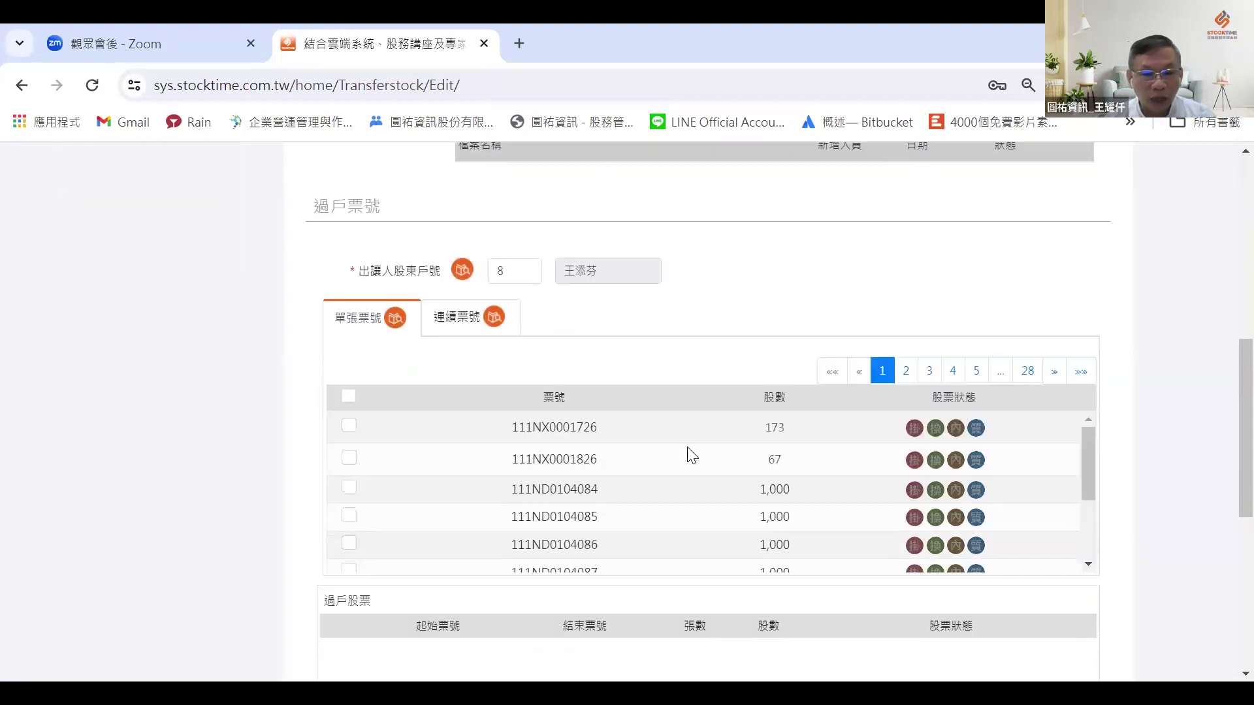
Look over the transferor's certificates individually and grouped as 連續票號, and return to the 單張票號 list
{"action": "scroll", "coordinate": [686, 444], "scroll_direction": "down", "scroll_amount": 1}
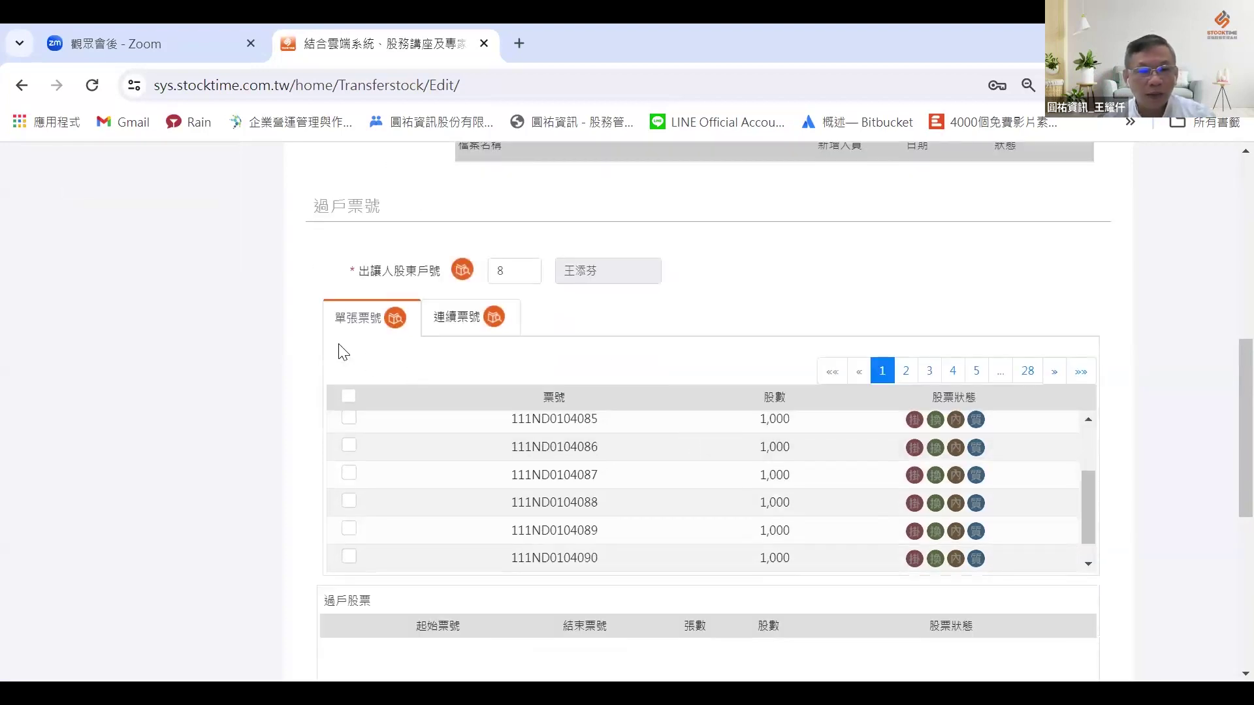
{"action": "left_click", "coordinate": [457, 318]}
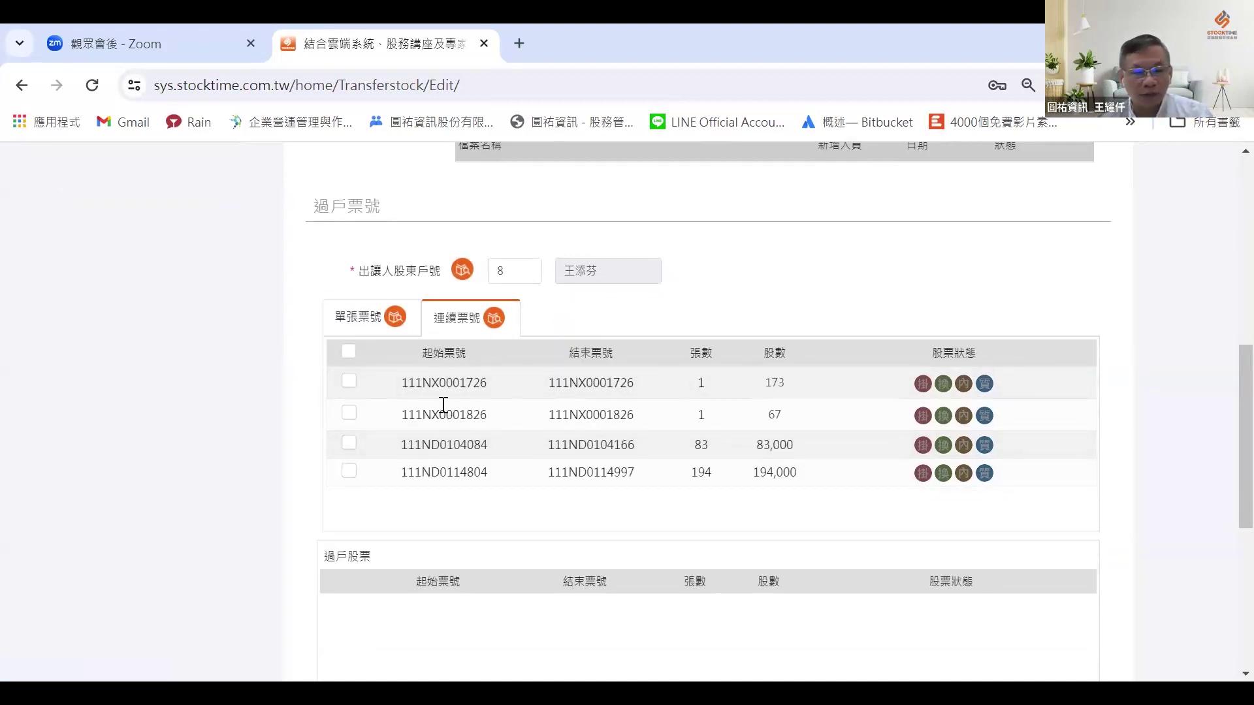
{"action": "left_click", "coordinate": [363, 318]}
Add the single certificates 111ND0104087, 111ND0104089, 111ND0104085 and 111ND0104091 to the 過戶股票 list
{"action": "left_click", "coordinate": [349, 474]}
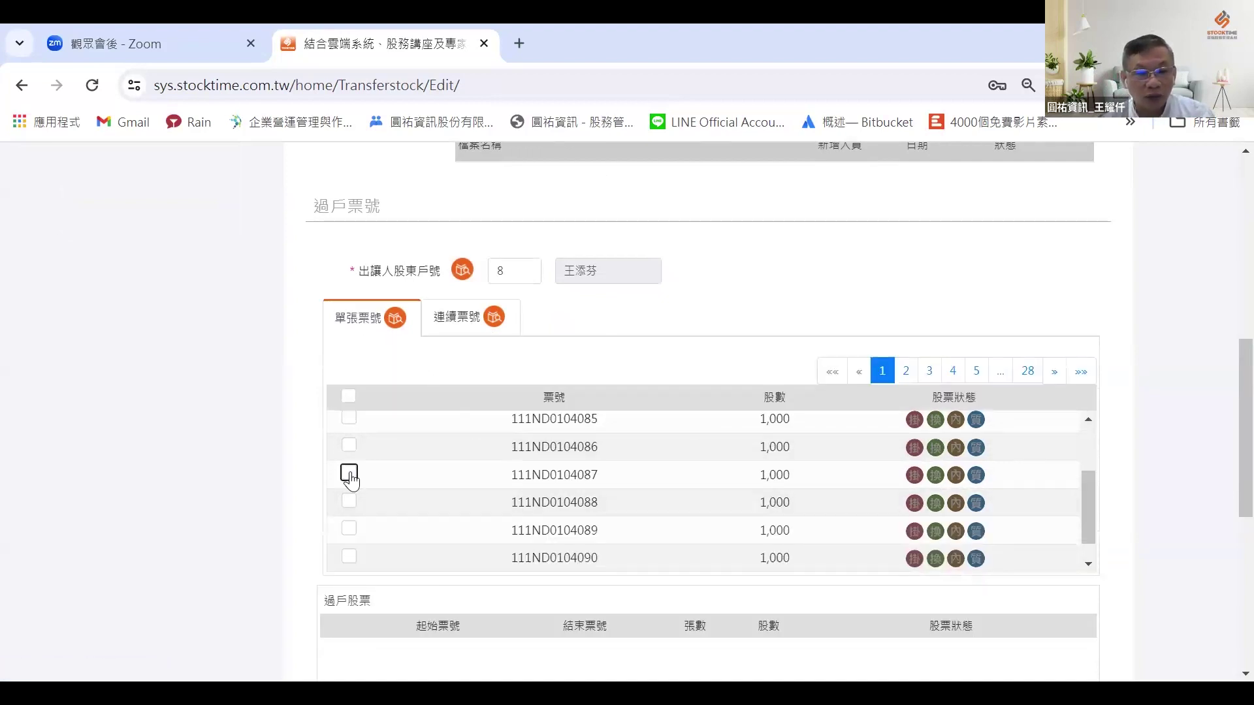
{"action": "left_click", "coordinate": [350, 502]}
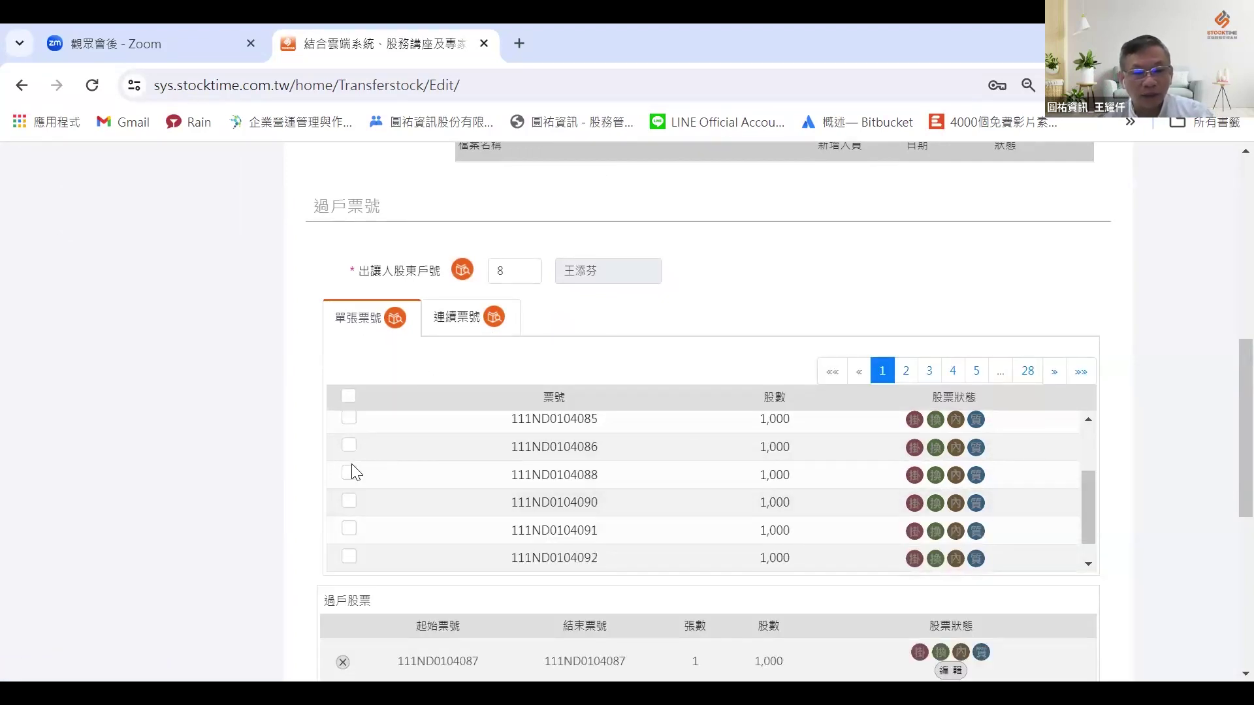
{"action": "left_click", "coordinate": [350, 421]}
{"action": "scroll", "coordinate": [374, 457], "scroll_direction": "down", "scroll_amount": 1}
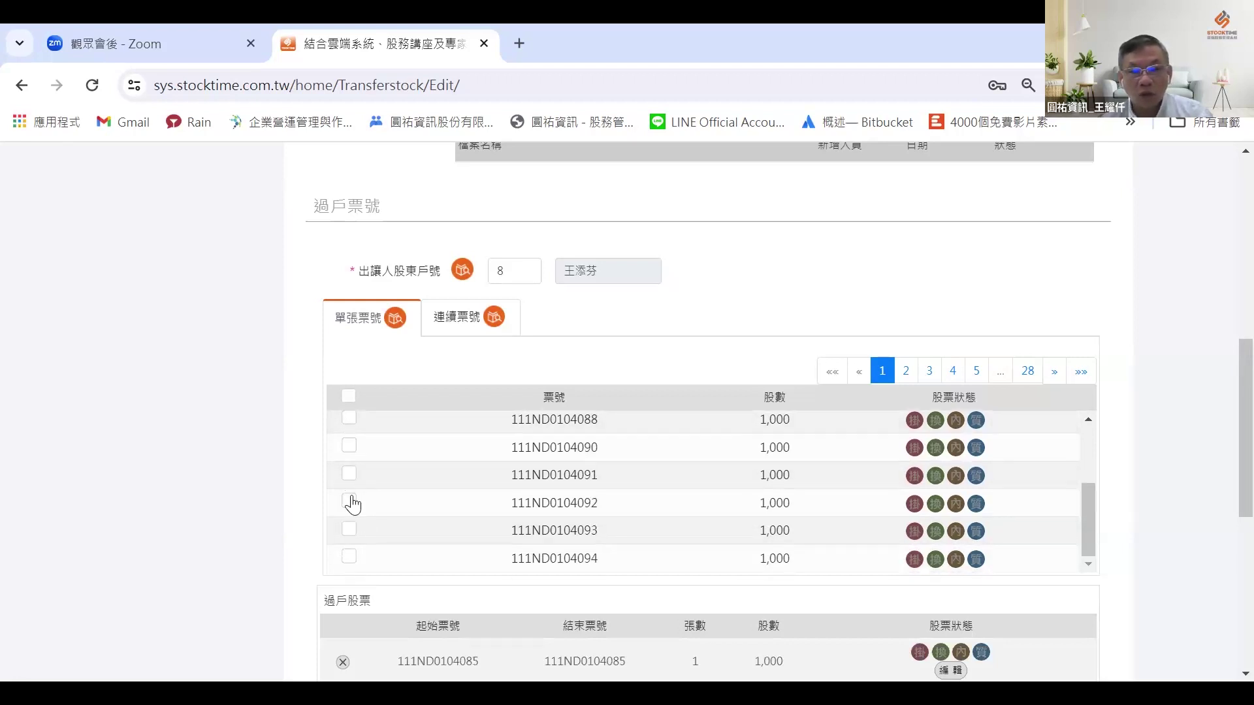
{"action": "scroll", "coordinate": [430, 506], "scroll_direction": "down", "scroll_amount": 3}
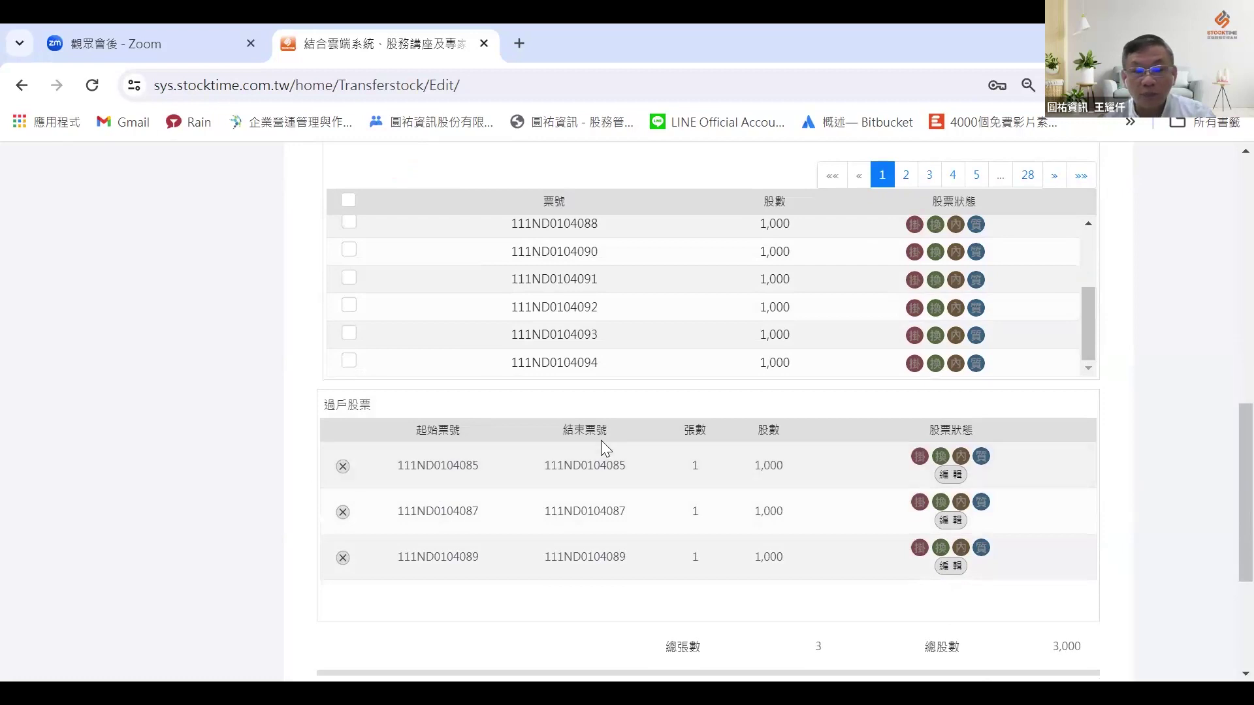
{"action": "left_click", "coordinate": [348, 278]}
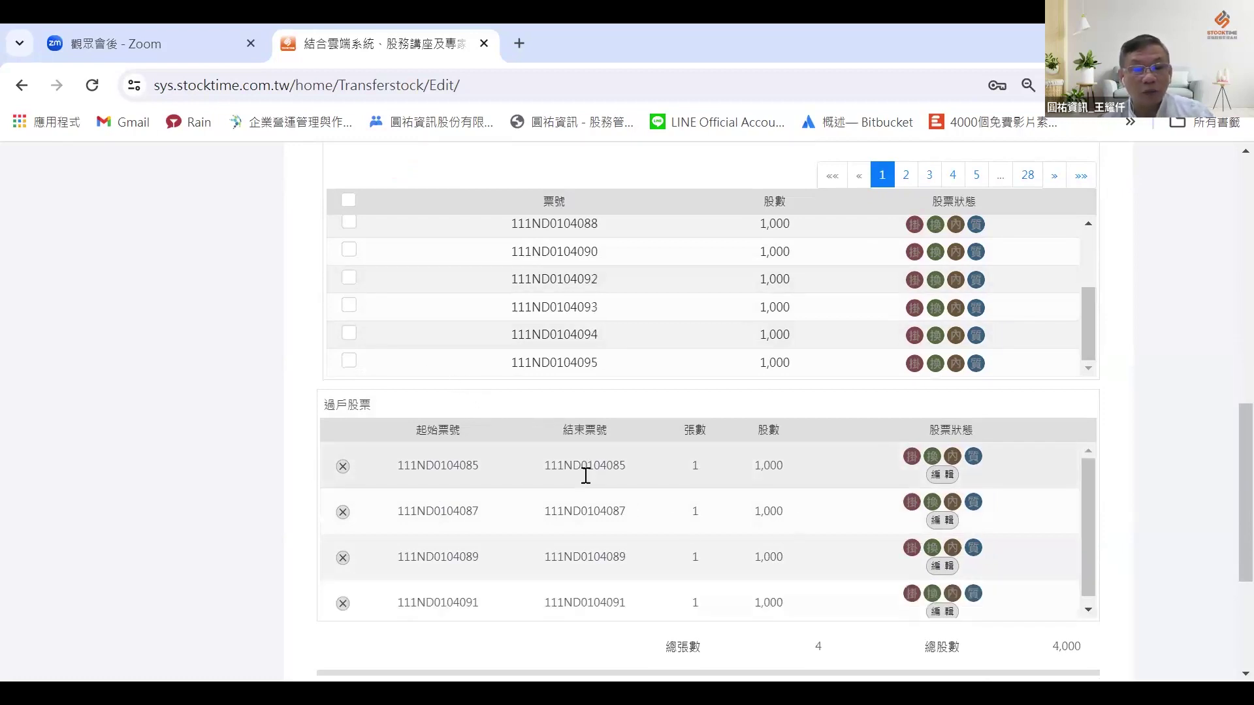
Check the selected certificates in 過戶股票, submit the transfer record and close the completion dialog
{"action": "scroll", "coordinate": [588, 491], "scroll_direction": "down", "scroll_amount": 3}
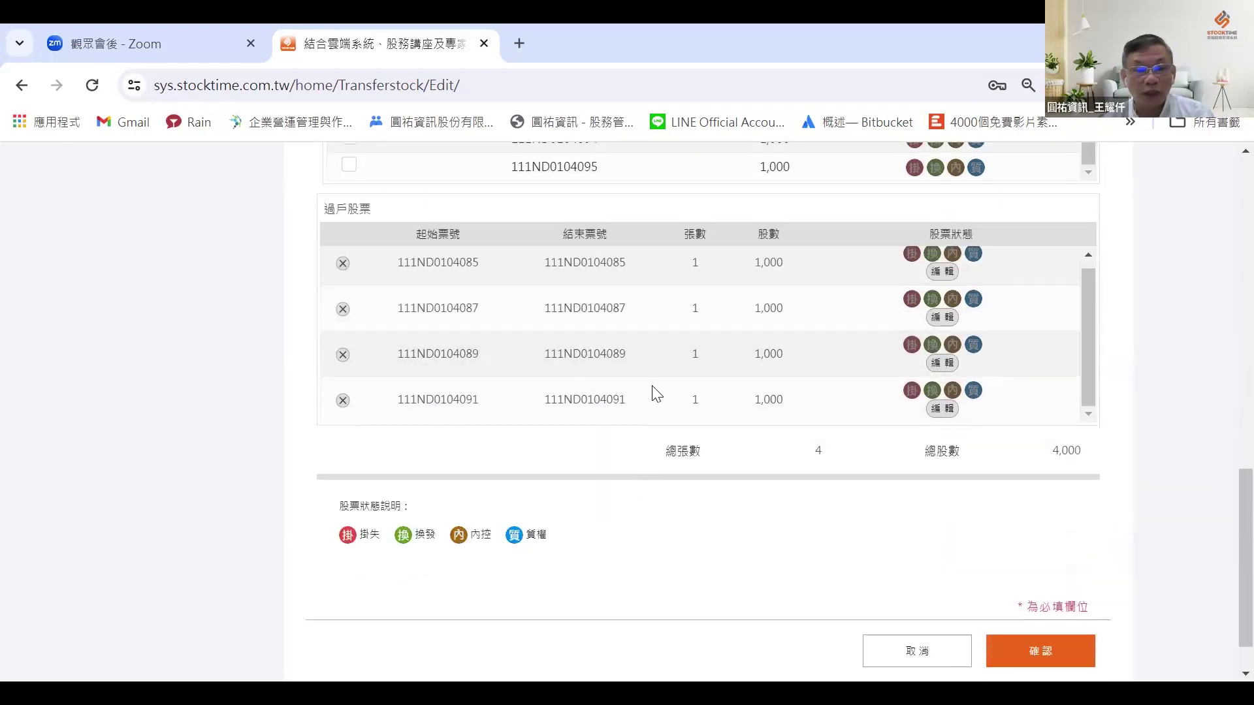
{"action": "scroll", "coordinate": [679, 359], "scroll_direction": "up", "scroll_amount": 1}
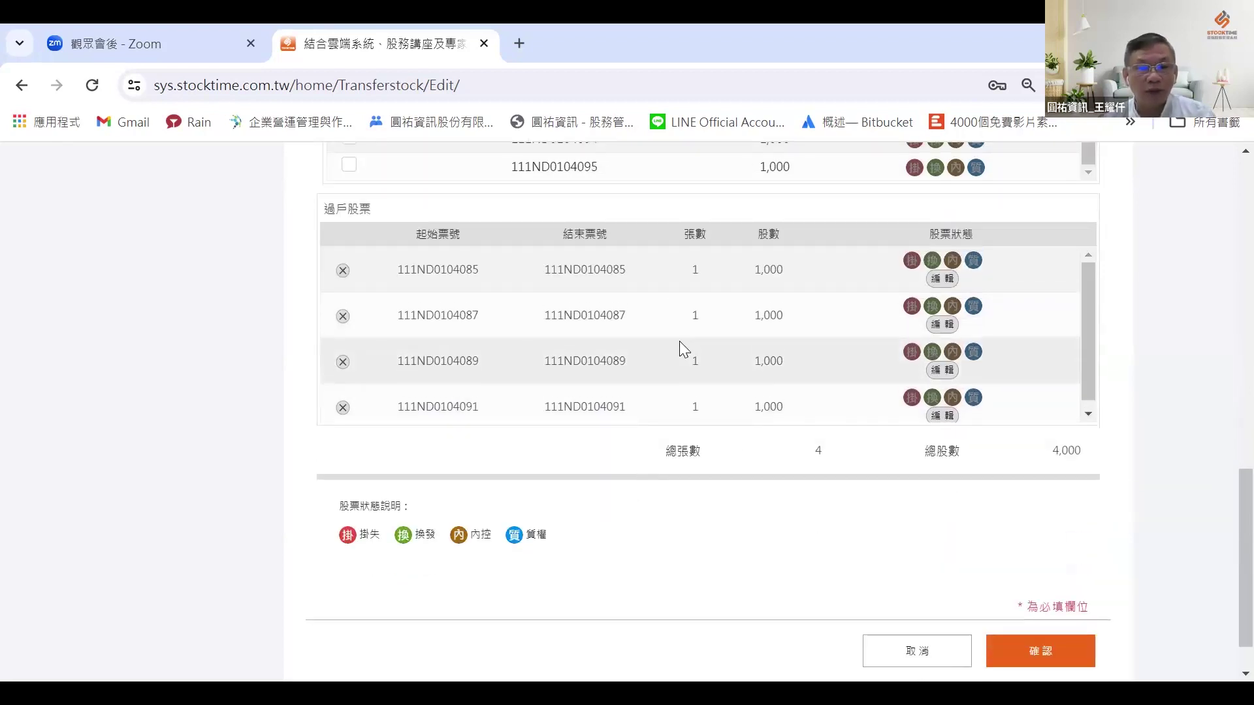
{"action": "left_click", "coordinate": [1040, 654]}
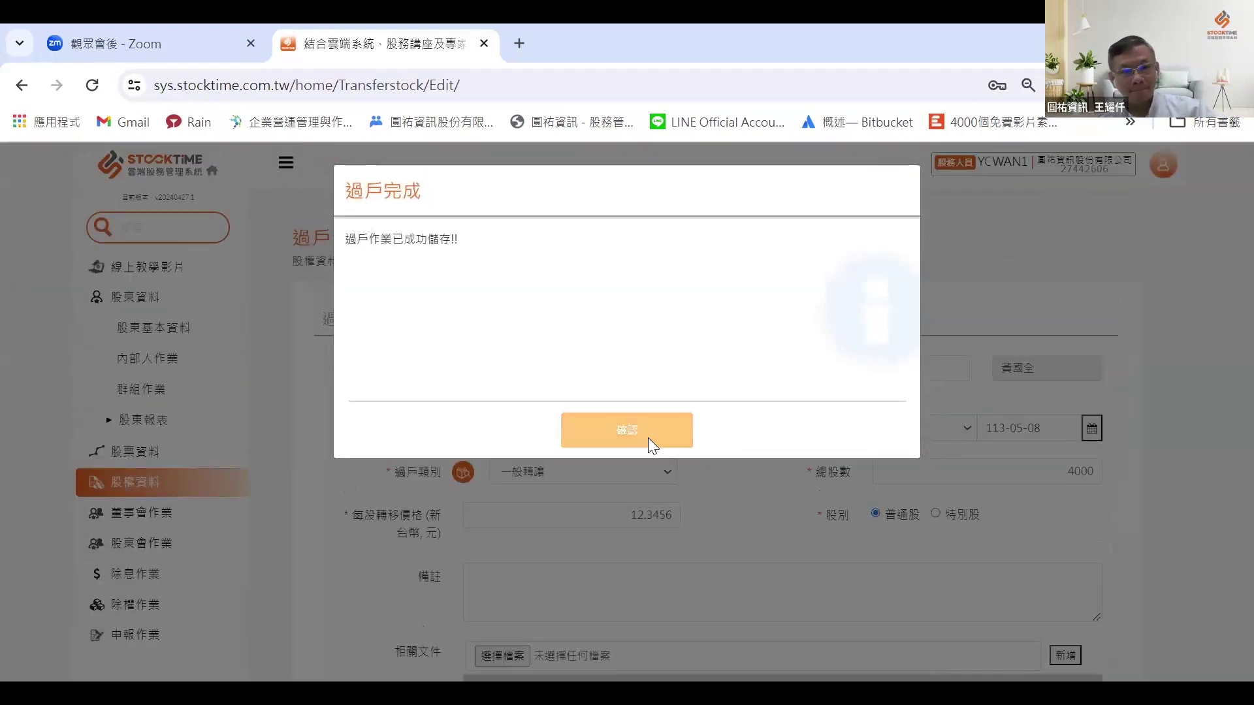
{"action": "left_click", "coordinate": [649, 438]}
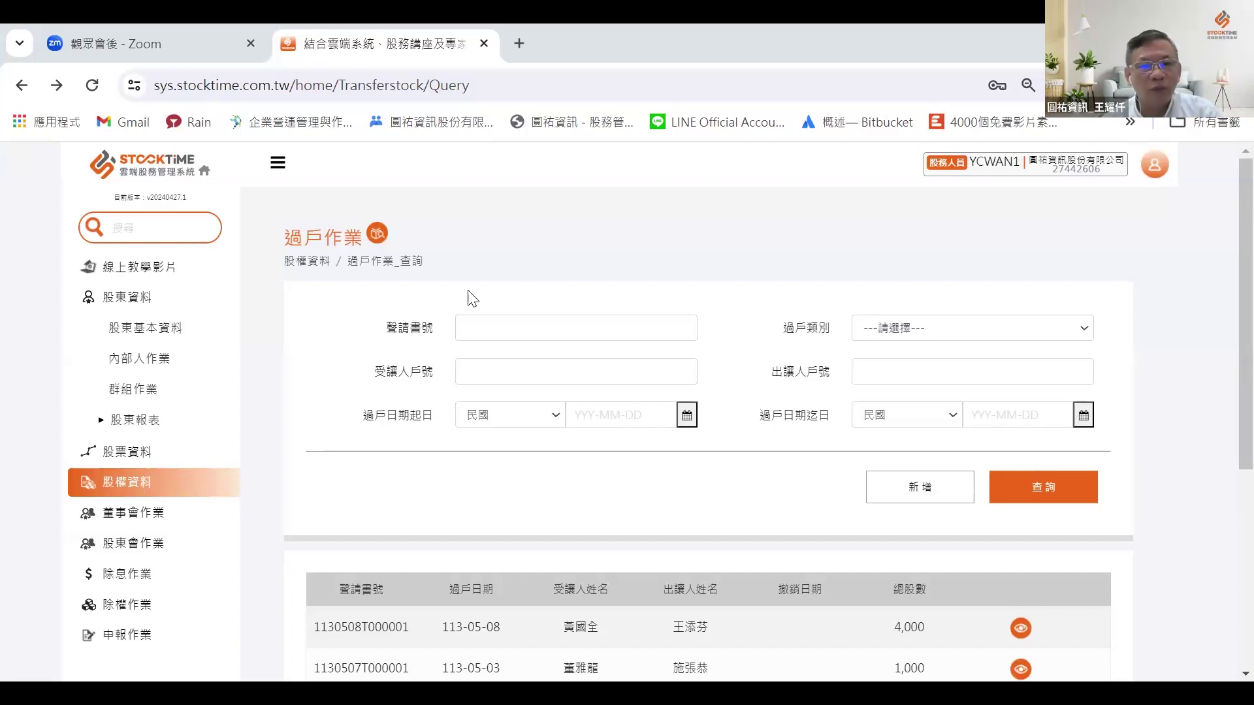
Check the 過戶作業 explanation and open the 股東名簿明細表 report from 股權報表
{"action": "mouse_move", "coordinate": [377, 233]}
{"action": "scroll", "coordinate": [346, 460], "scroll_direction": "down", "scroll_amount": 1}
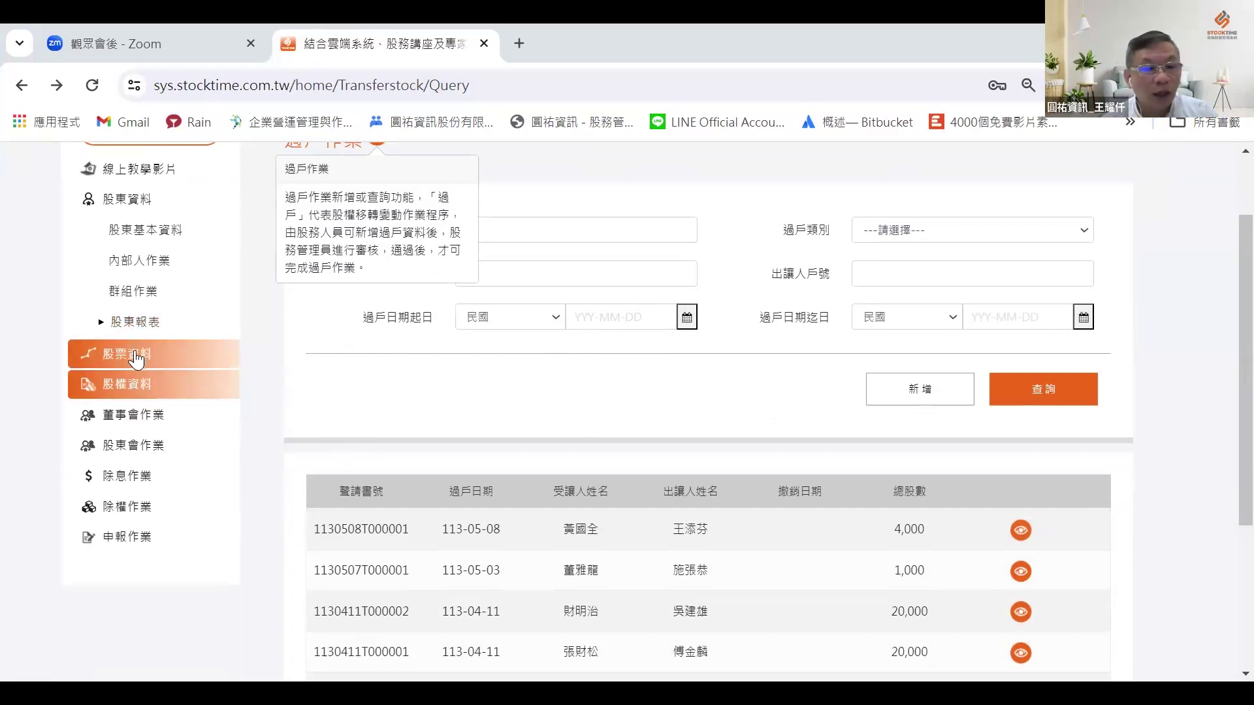
{"action": "left_click", "coordinate": [138, 388]}
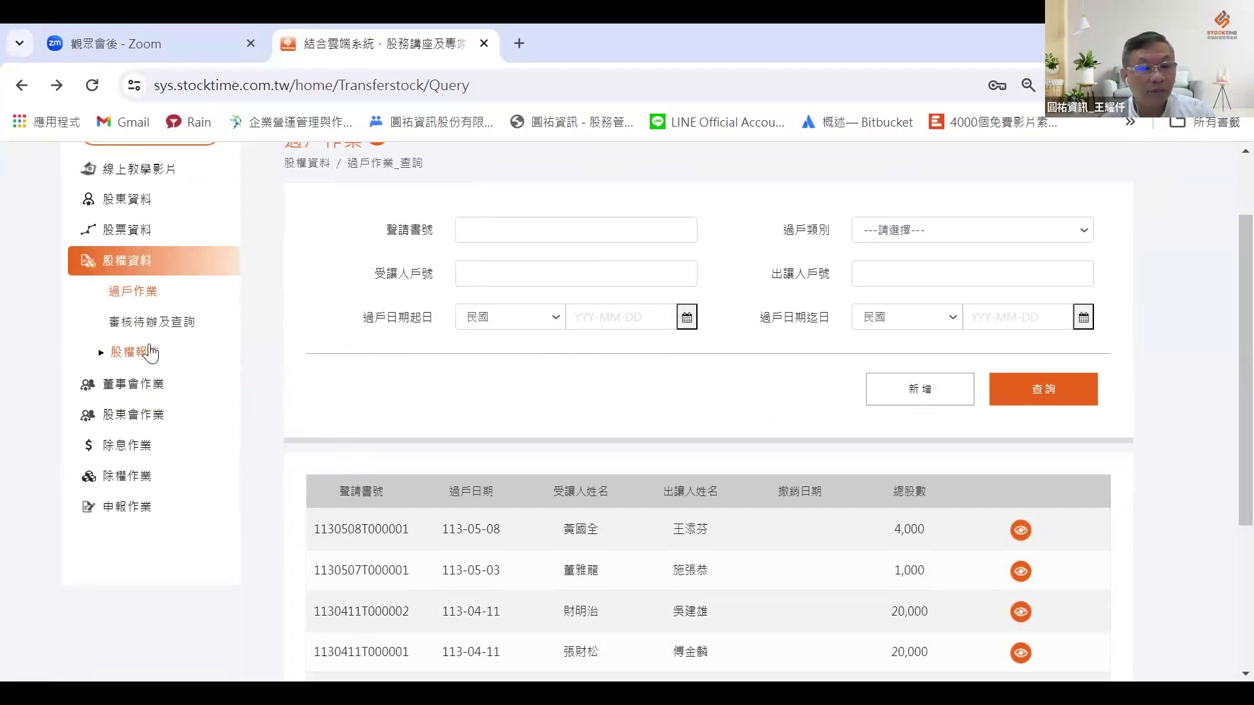
{"action": "left_click", "coordinate": [138, 353]}
{"action": "left_click", "coordinate": [163, 545]}
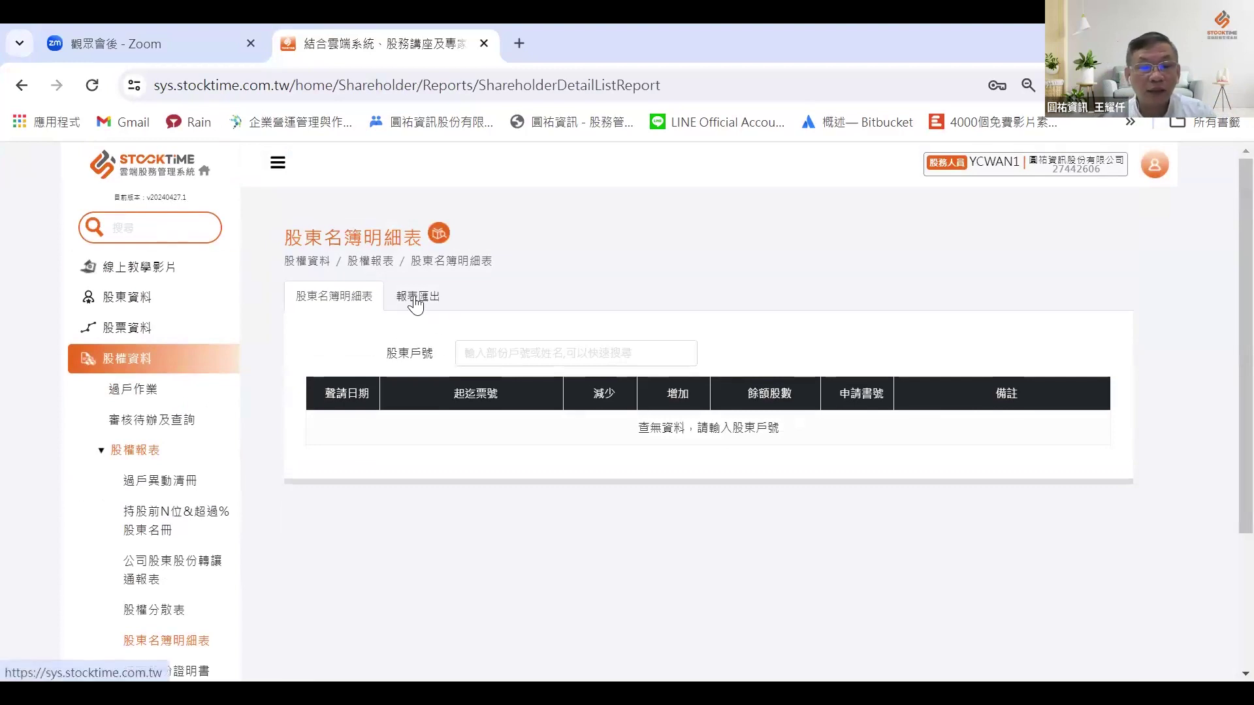
Glance at 報表匯出, and load the transferor's entries in 股東名簿明細表 using the shareholder account number
{"action": "left_click", "coordinate": [416, 305]}
{"action": "left_click", "coordinate": [330, 302]}
{"action": "left_click", "coordinate": [483, 355]}
{"action": "type", "text": "8"}
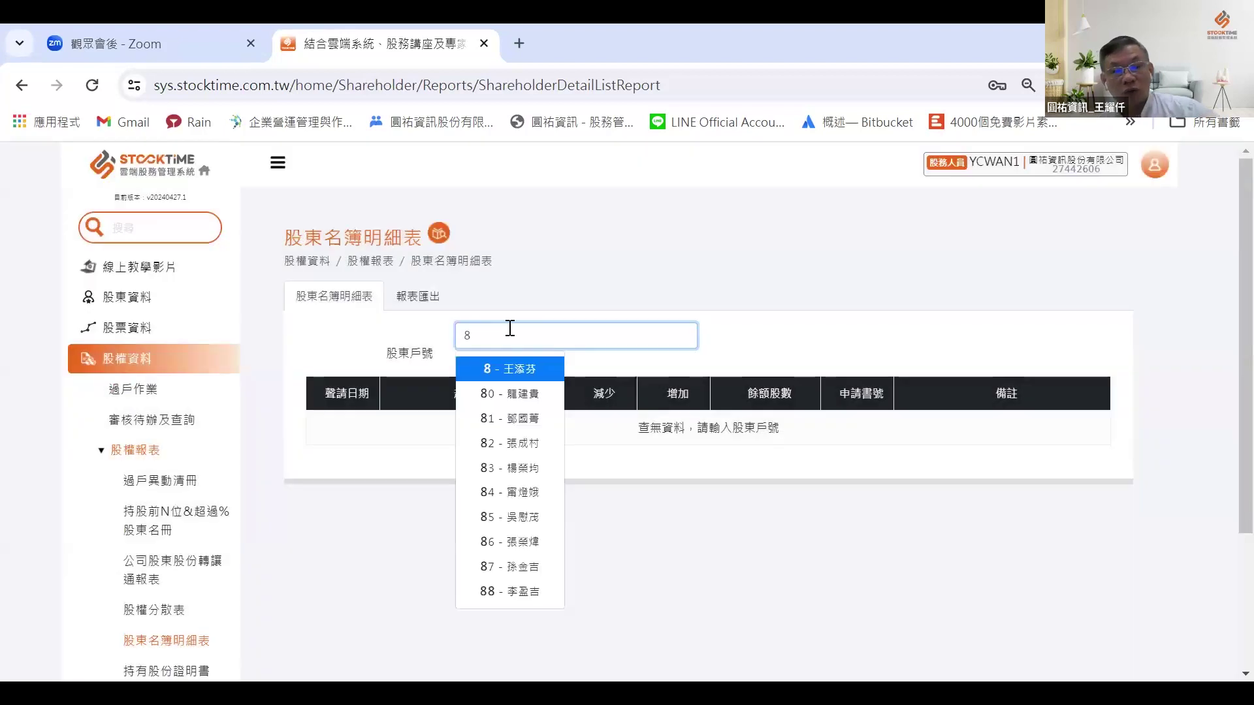
{"action": "left_click", "coordinate": [494, 368]}
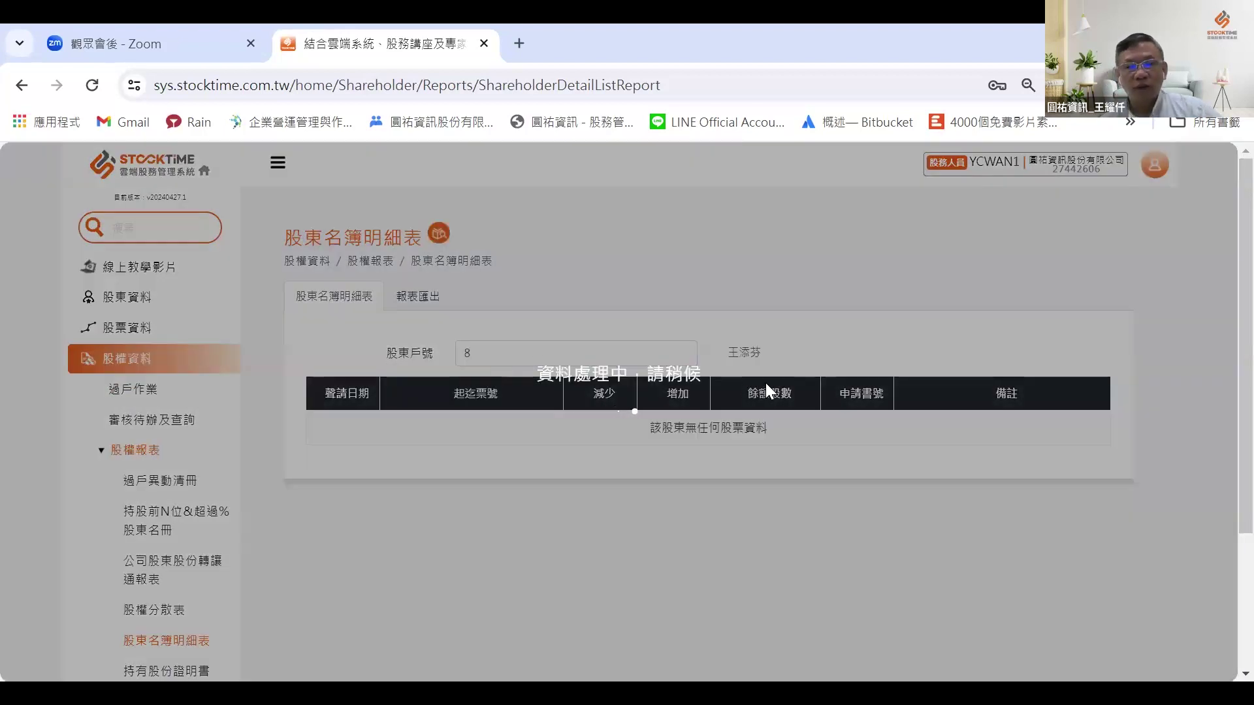
Examine the transferor's share ledger from the earliest entries through the 113-05-08 transfer entries at its end, and return to its start
{"action": "scroll", "coordinate": [826, 501], "scroll_direction": "down", "scroll_amount": 1}
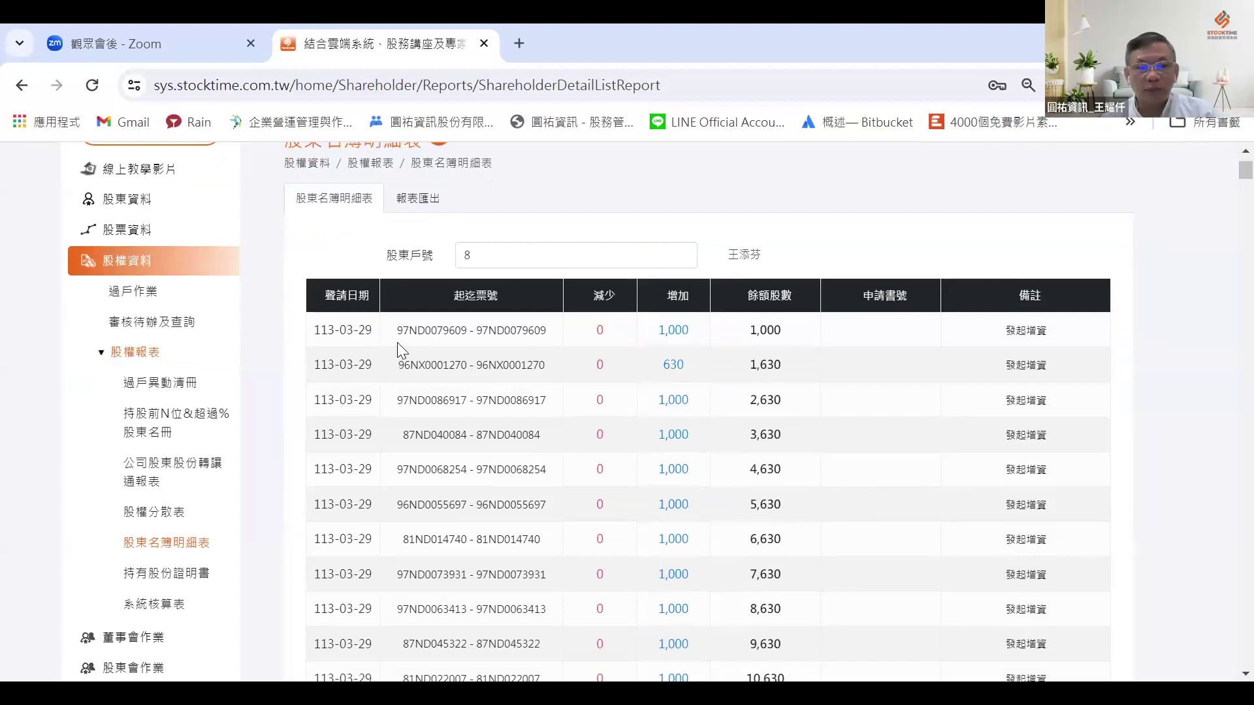
{"action": "scroll", "coordinate": [862, 285], "scroll_direction": "down", "scroll_amount": 5}
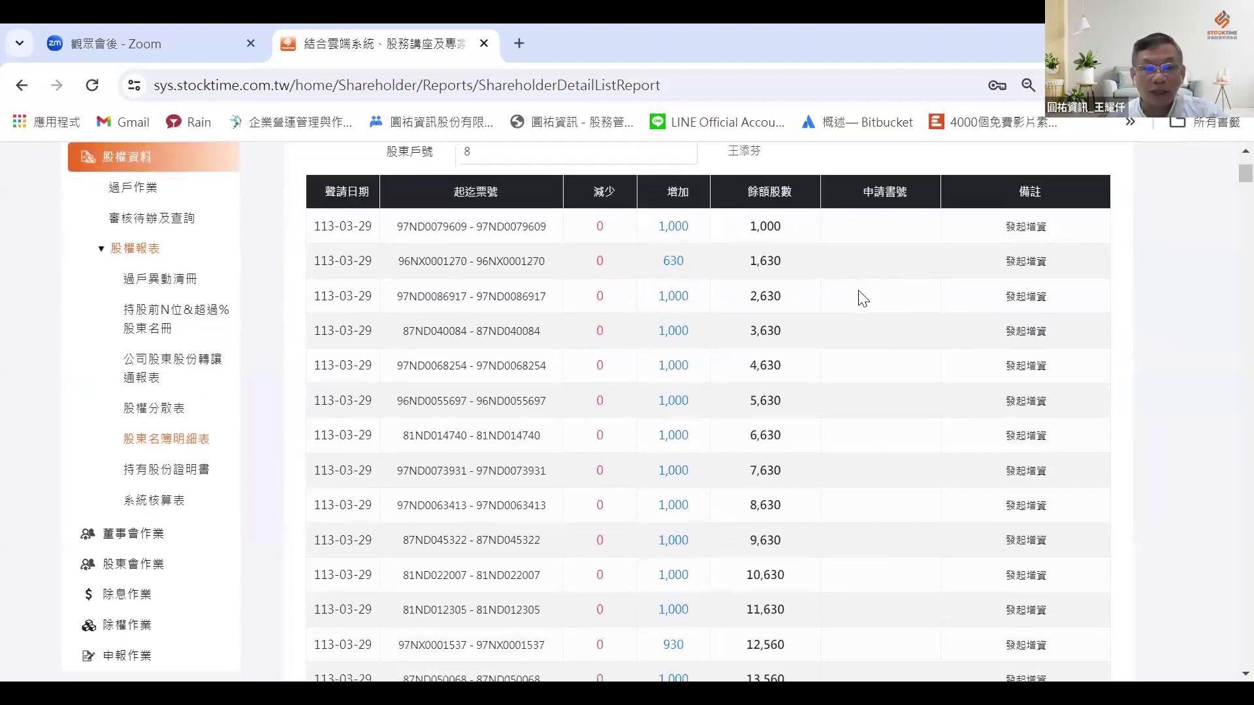
{"action": "scroll", "coordinate": [702, 253], "scroll_direction": "down", "scroll_amount": 20}
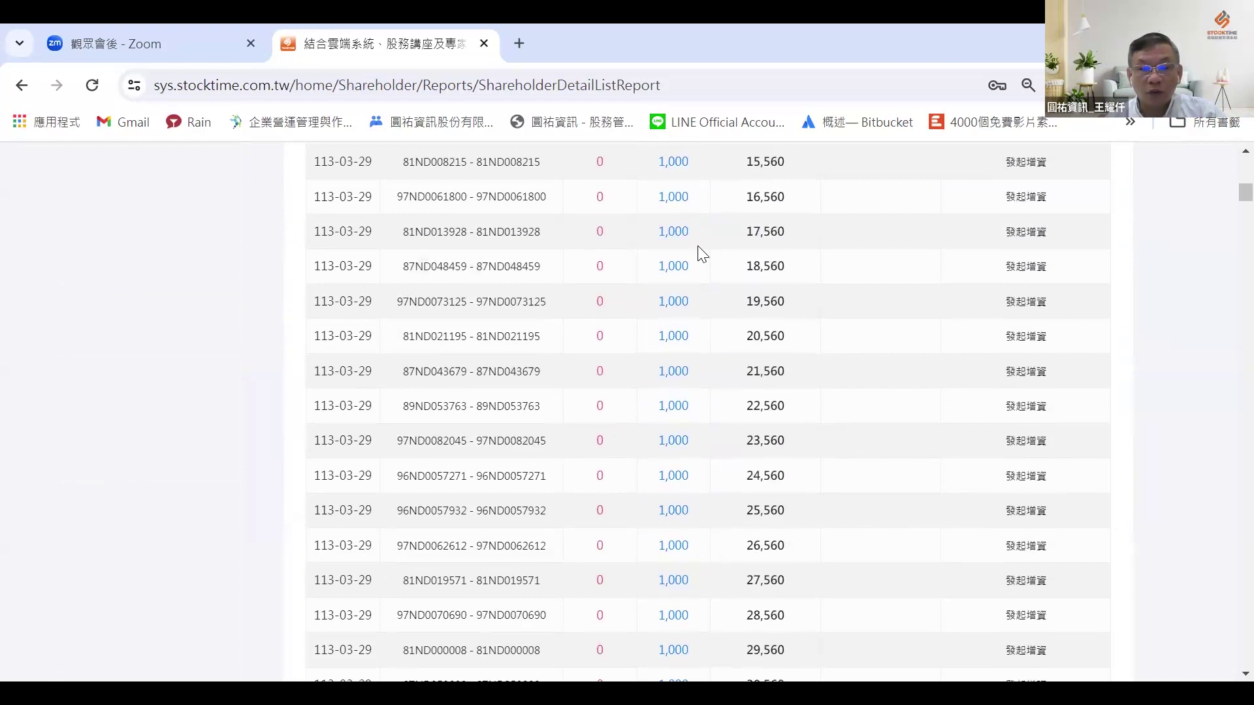
{"action": "scroll", "coordinate": [725, 268], "scroll_direction": "down", "scroll_amount": 20}
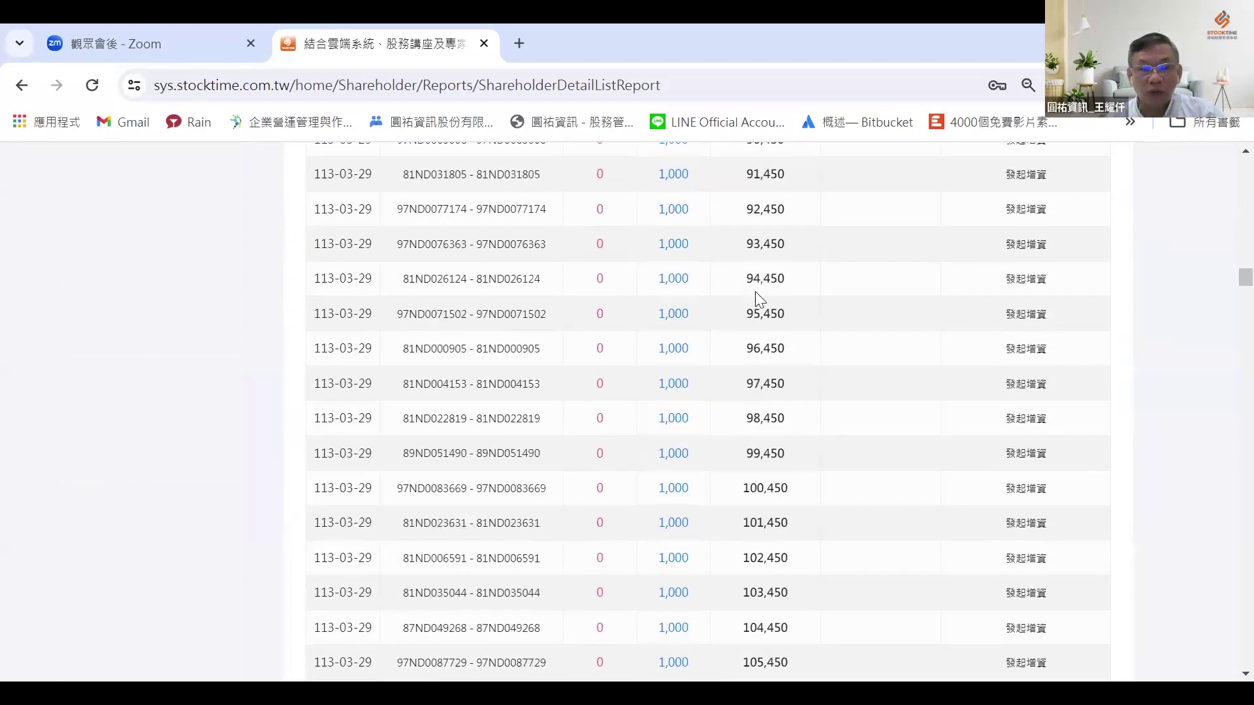
{"action": "scroll", "coordinate": [759, 292], "scroll_direction": "up", "scroll_amount": 6}
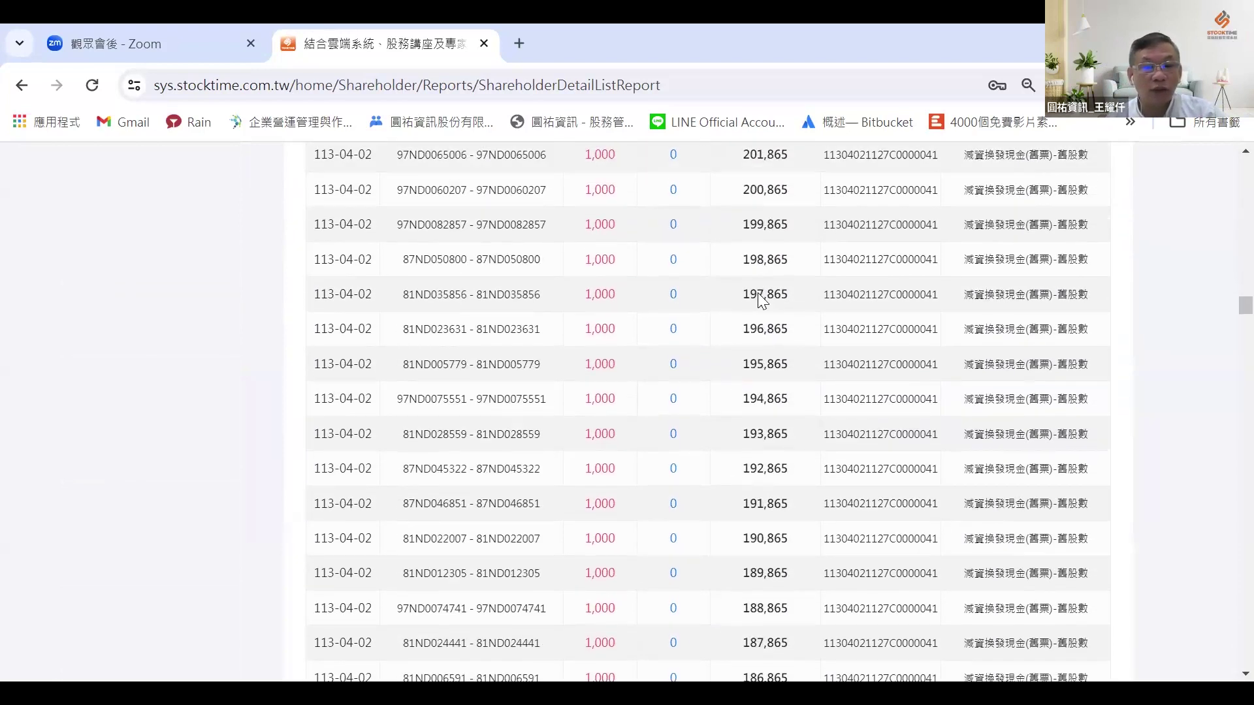
{"action": "scroll", "coordinate": [759, 292], "scroll_direction": "down", "scroll_amount": 3}
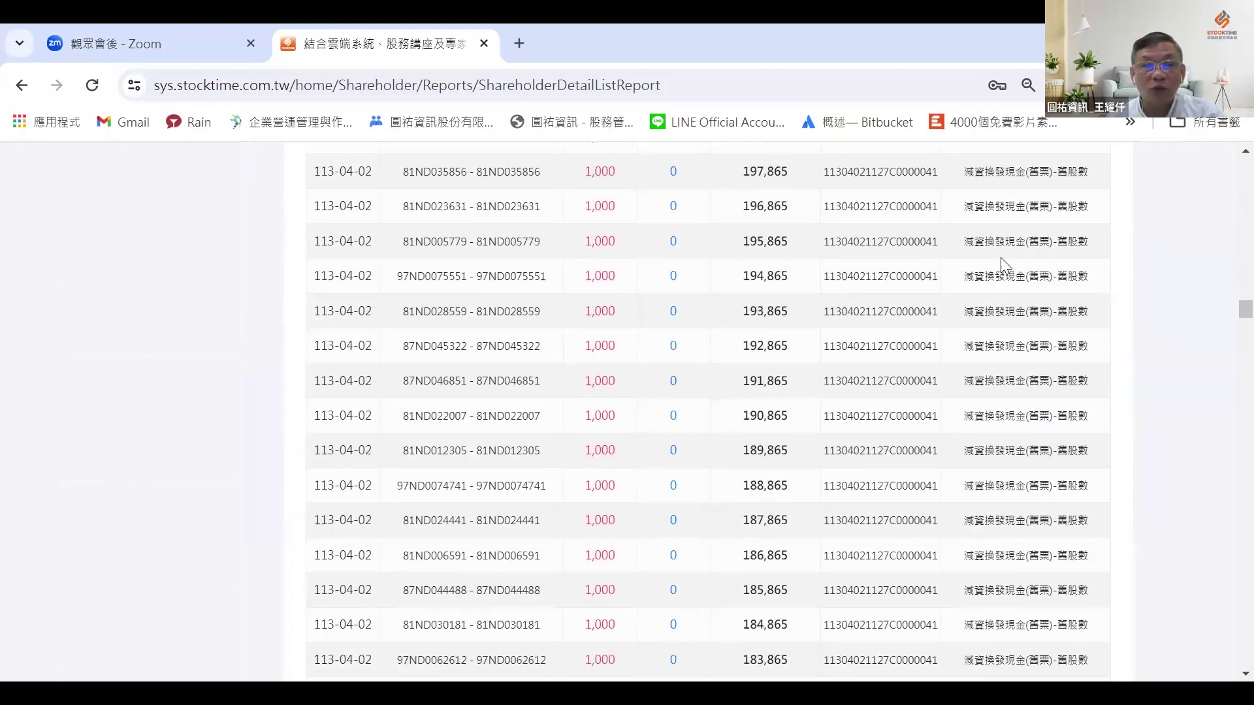
{"action": "left_click_drag", "start_coordinate": [1244, 311], "coordinate": [1208, 677]}
{"action": "right_click", "coordinate": [1207, 560]}
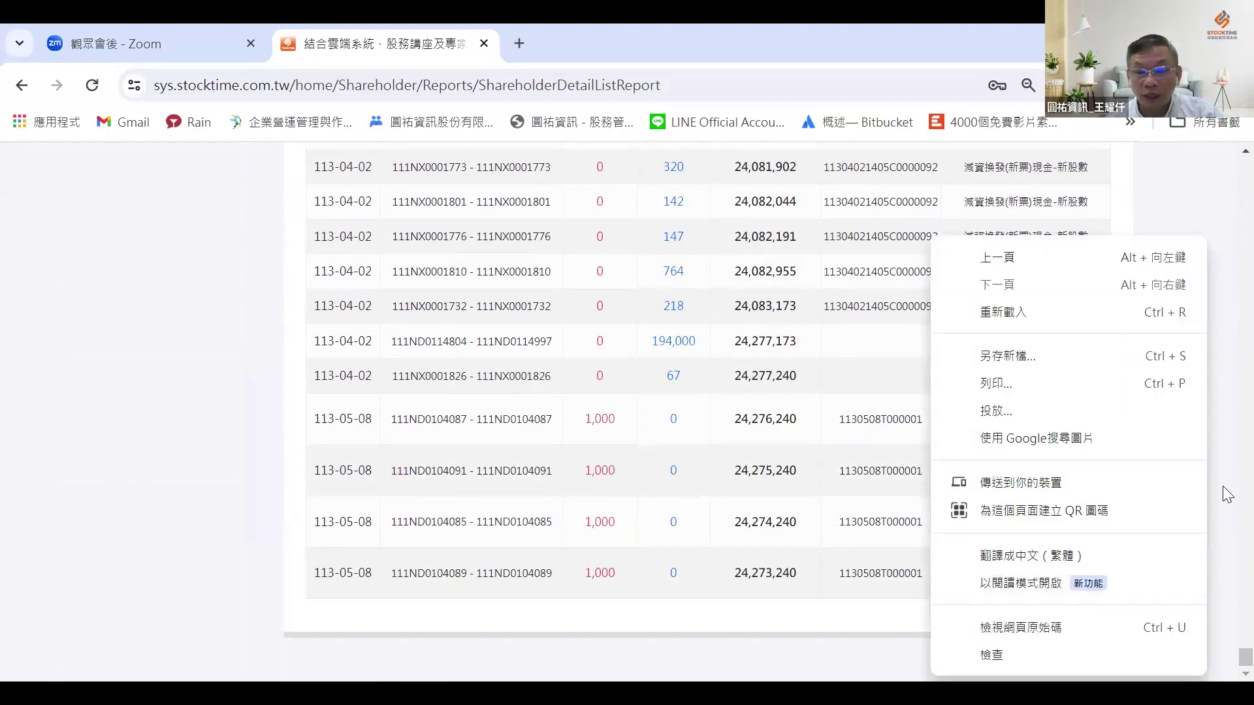
{"action": "scroll", "coordinate": [1214, 491], "scroll_direction": "up", "scroll_amount": 7}
{"action": "left_click_drag", "start_coordinate": [1245, 641], "coordinate": [1245, 660]}
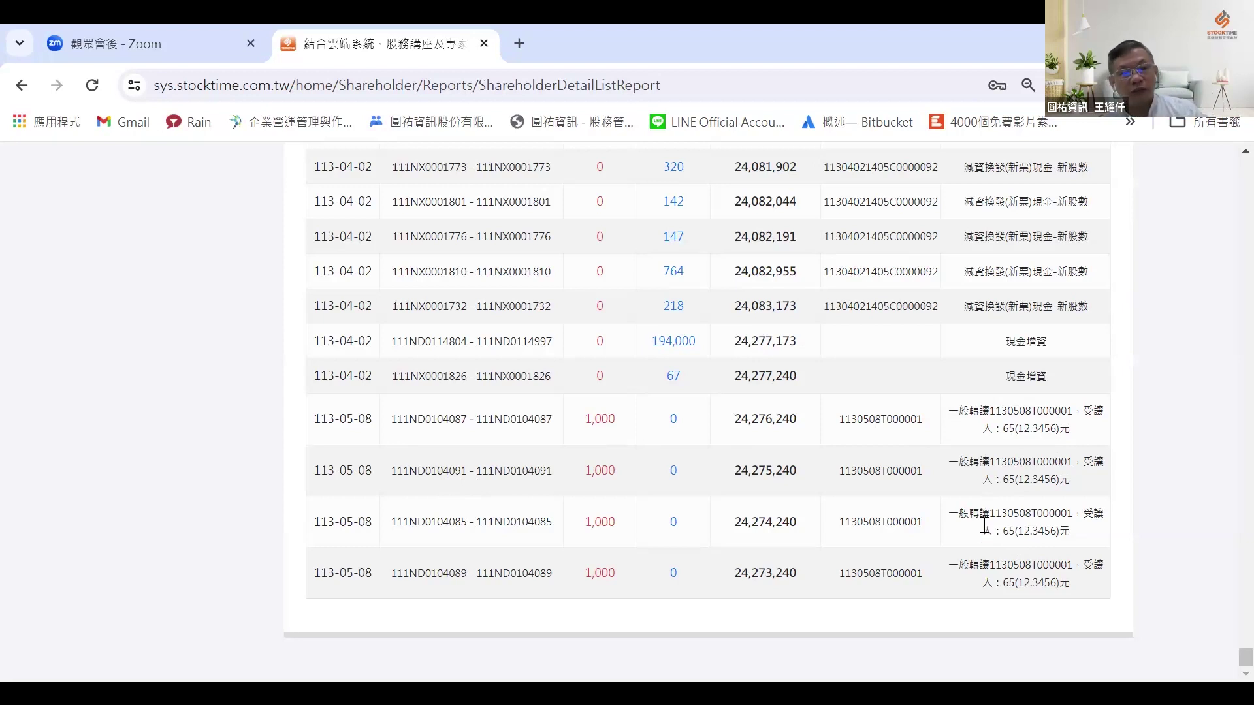
{"action": "scroll", "coordinate": [683, 379], "scroll_direction": "up", "scroll_amount": 20}
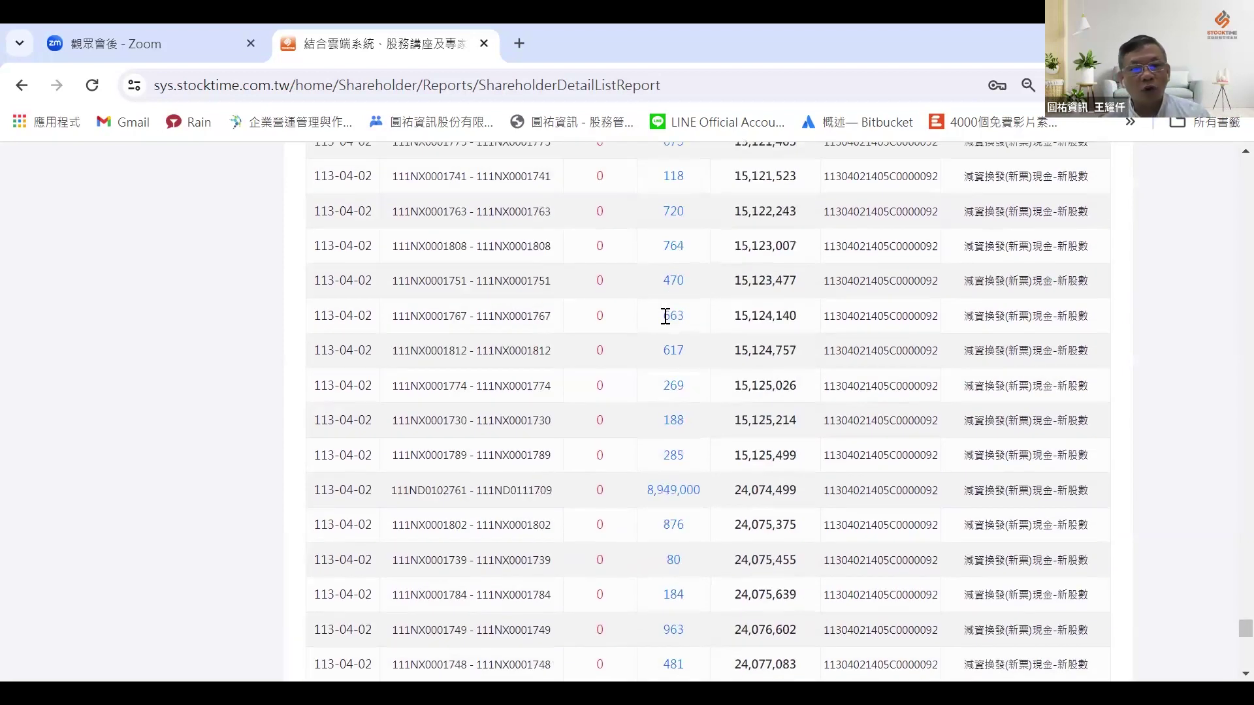
{"action": "scroll", "coordinate": [655, 321], "scroll_direction": "up", "scroll_amount": 20}
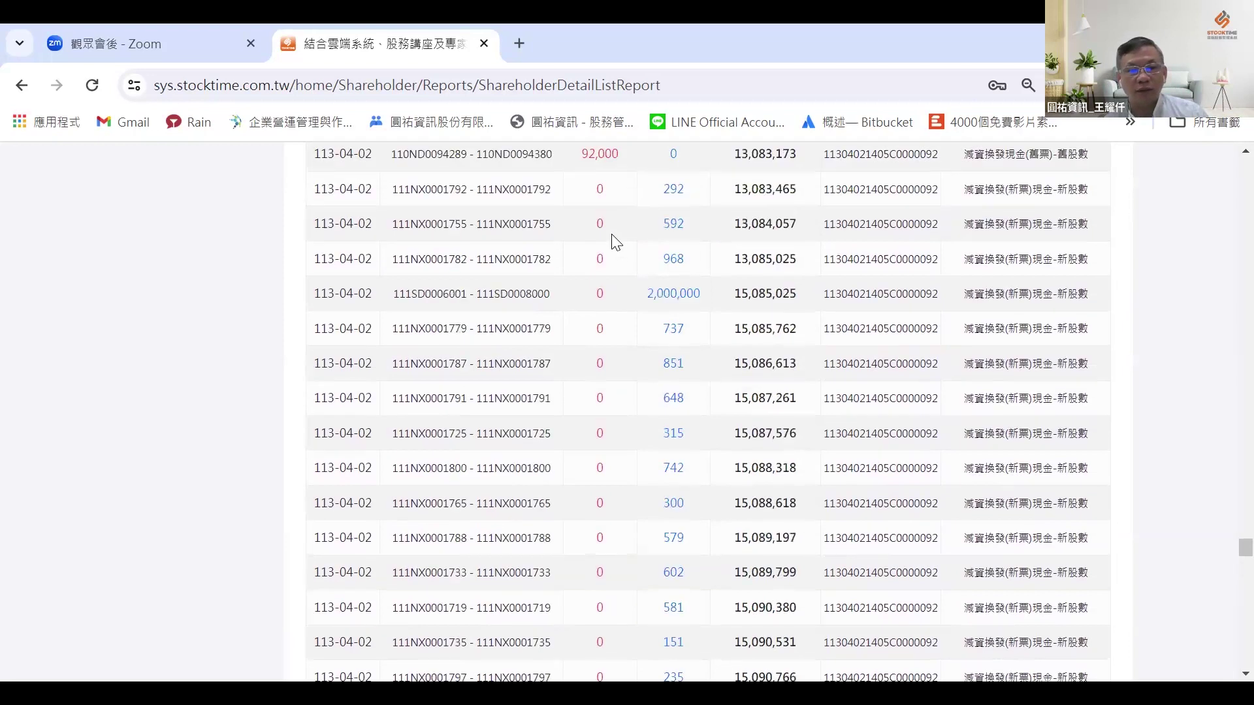
{"action": "scroll", "coordinate": [614, 225], "scroll_direction": "up", "scroll_amount": 20}
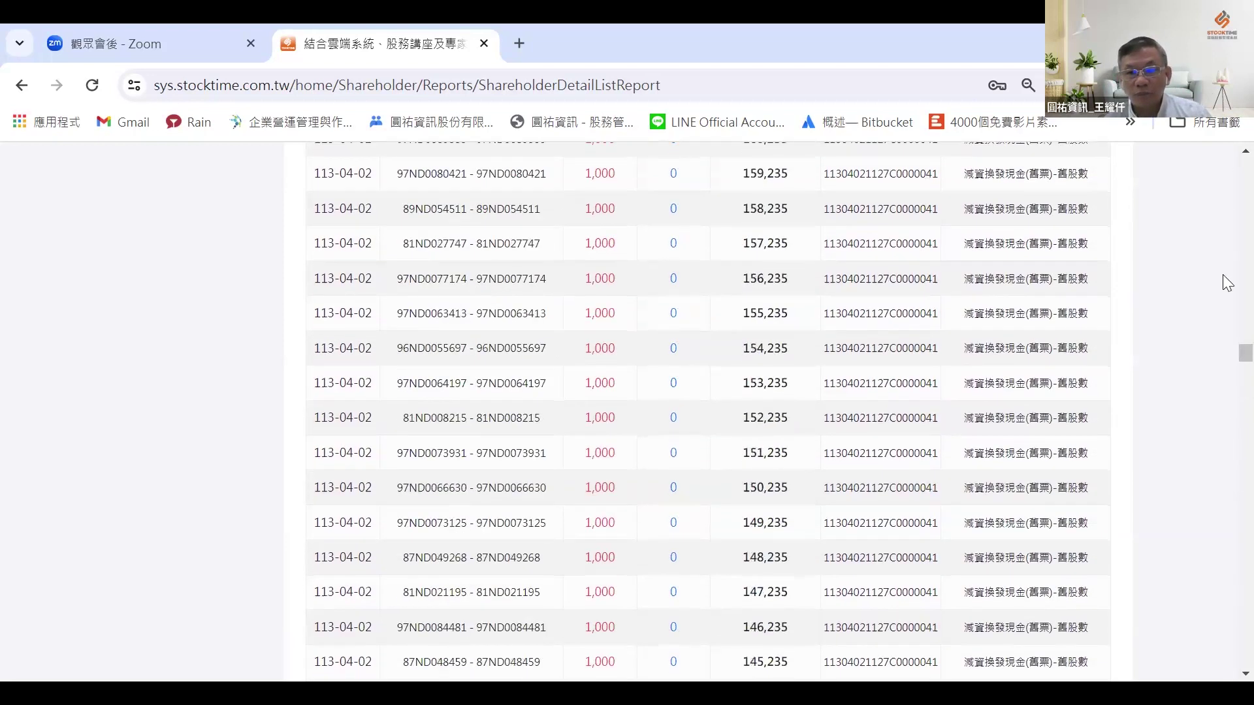
{"action": "left_click_drag", "start_coordinate": [1231, 358], "coordinate": [1226, 180]}
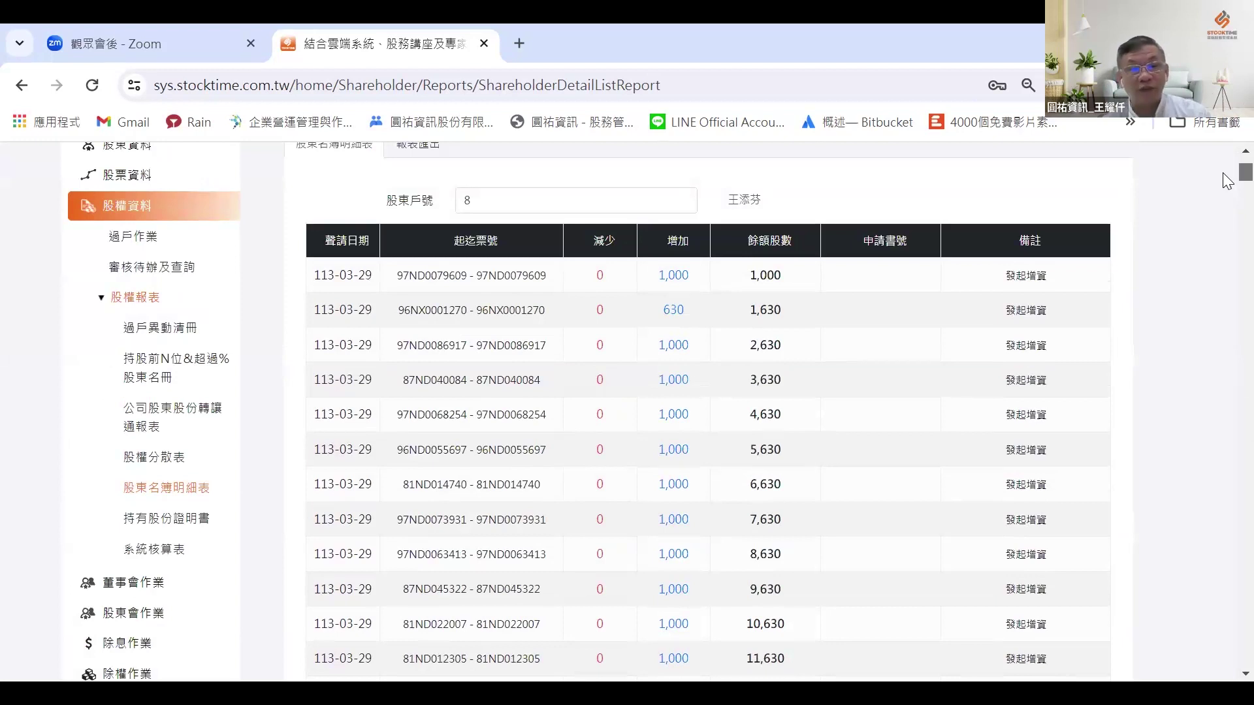
{"action": "scroll", "coordinate": [486, 275], "scroll_direction": "up", "scroll_amount": 3}
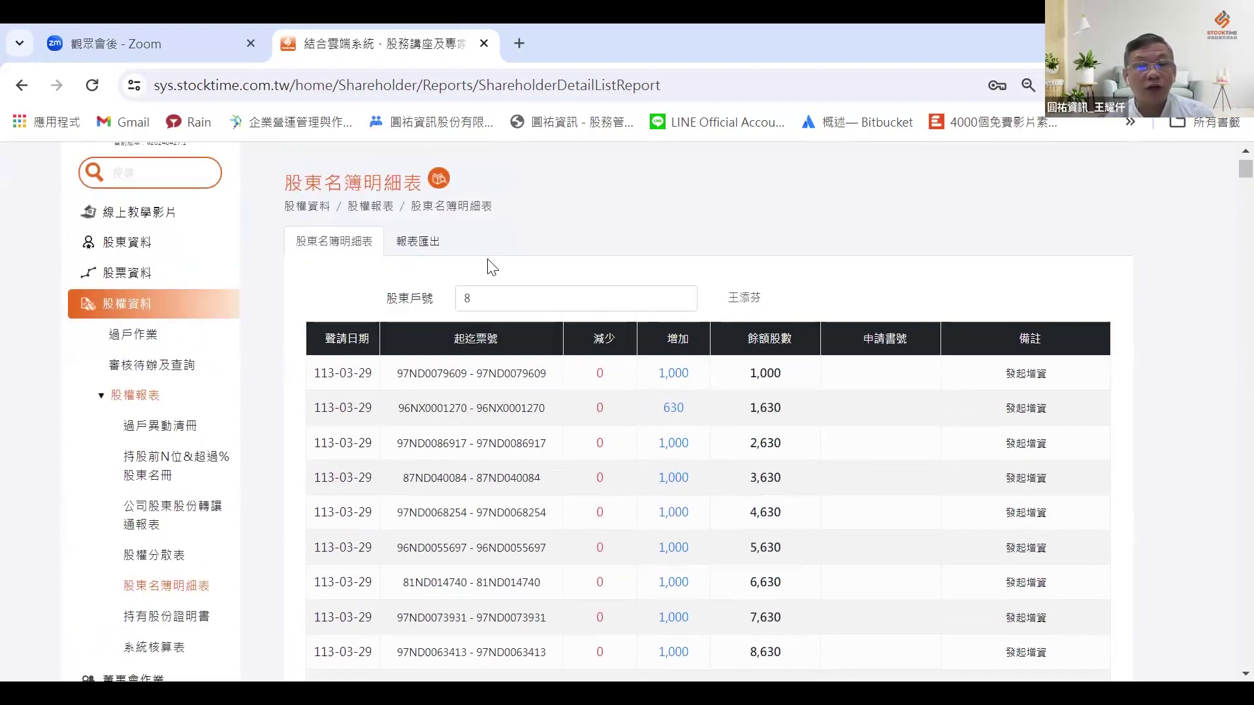
Load the transferee's entries in 股東名簿明細表 by shareholder account number and check the 113-05-08 transfer entries at the ledger's end
{"action": "left_click_drag", "start_coordinate": [484, 301], "coordinate": [444, 306]}
{"action": "type", "text": "65"}
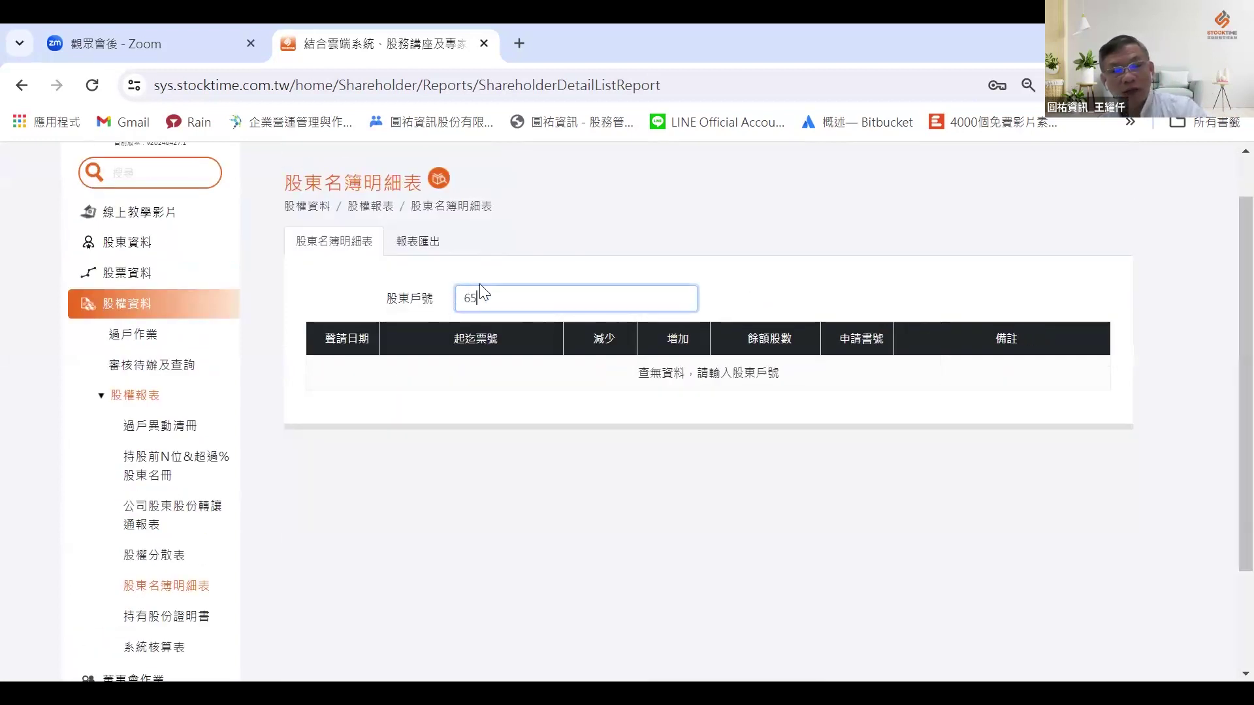
{"action": "left_click", "coordinate": [530, 311]}
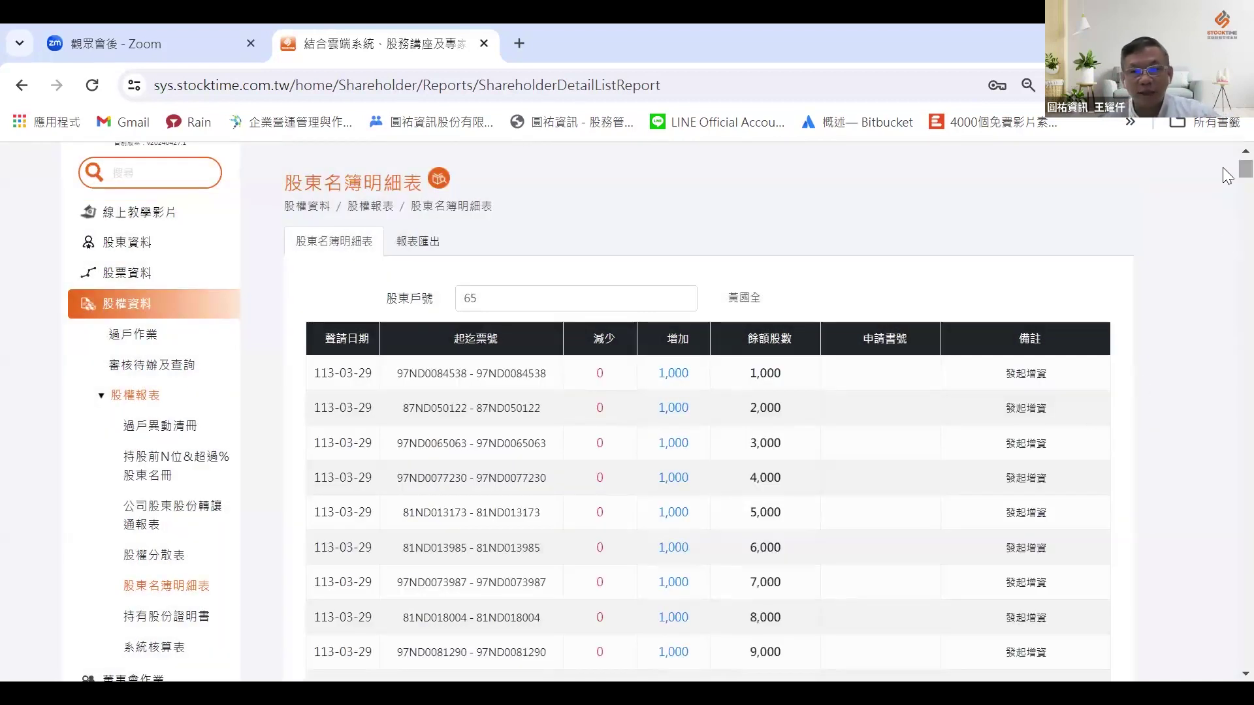
{"action": "scroll", "coordinate": [1222, 261], "scroll_direction": "down", "scroll_amount": 20}
{"action": "scroll", "coordinate": [1222, 326], "scroll_direction": "down", "scroll_amount": 20}
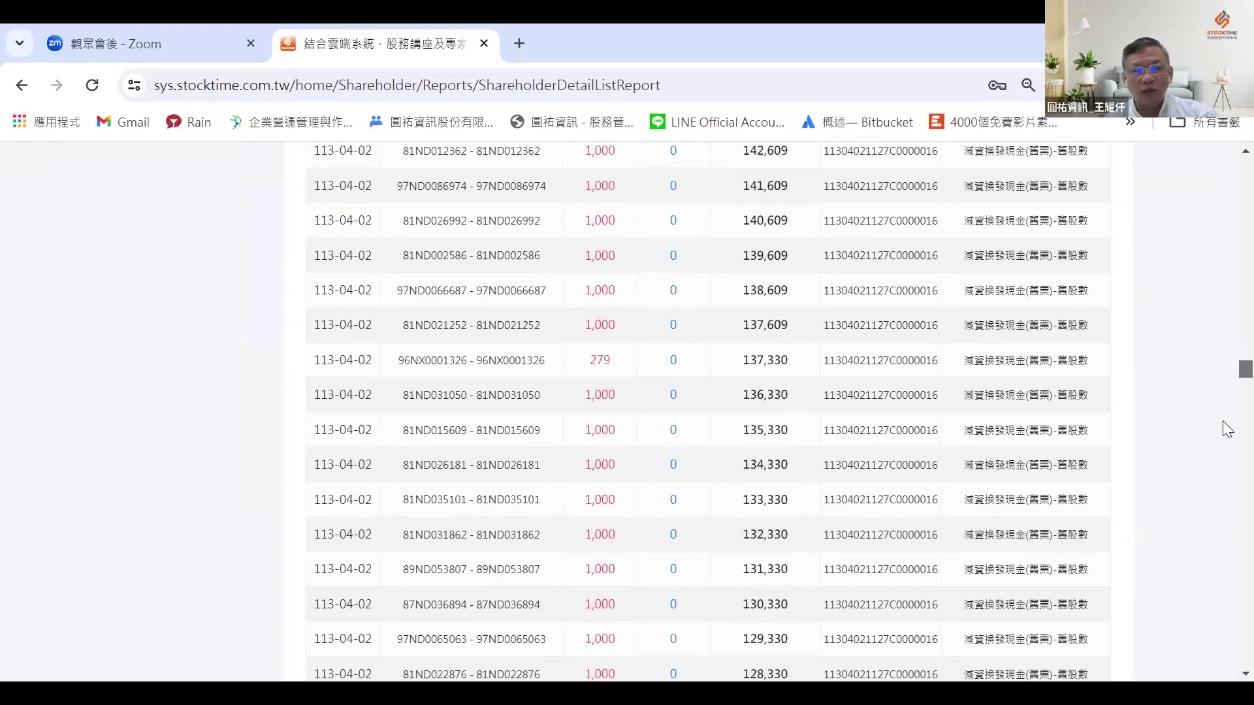
{"action": "scroll", "coordinate": [1226, 654], "scroll_direction": "down", "scroll_amount": 4}
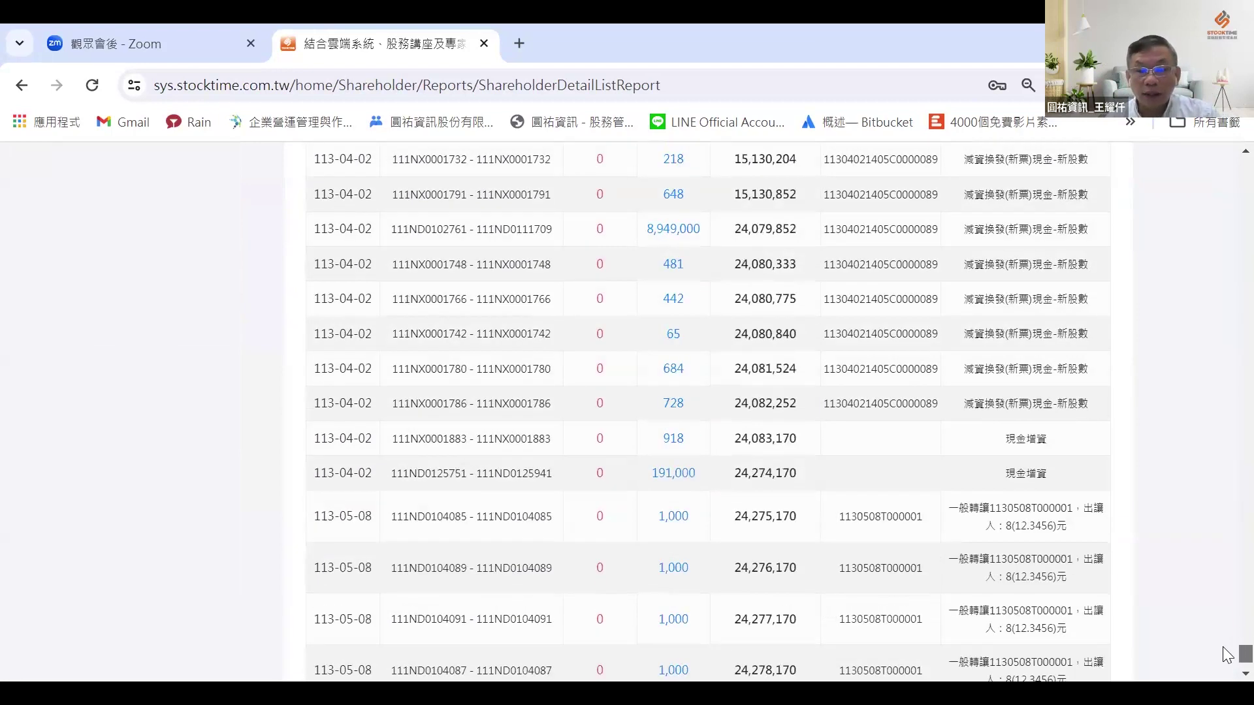
{"action": "scroll", "coordinate": [796, 465], "scroll_direction": "down", "scroll_amount": 2}
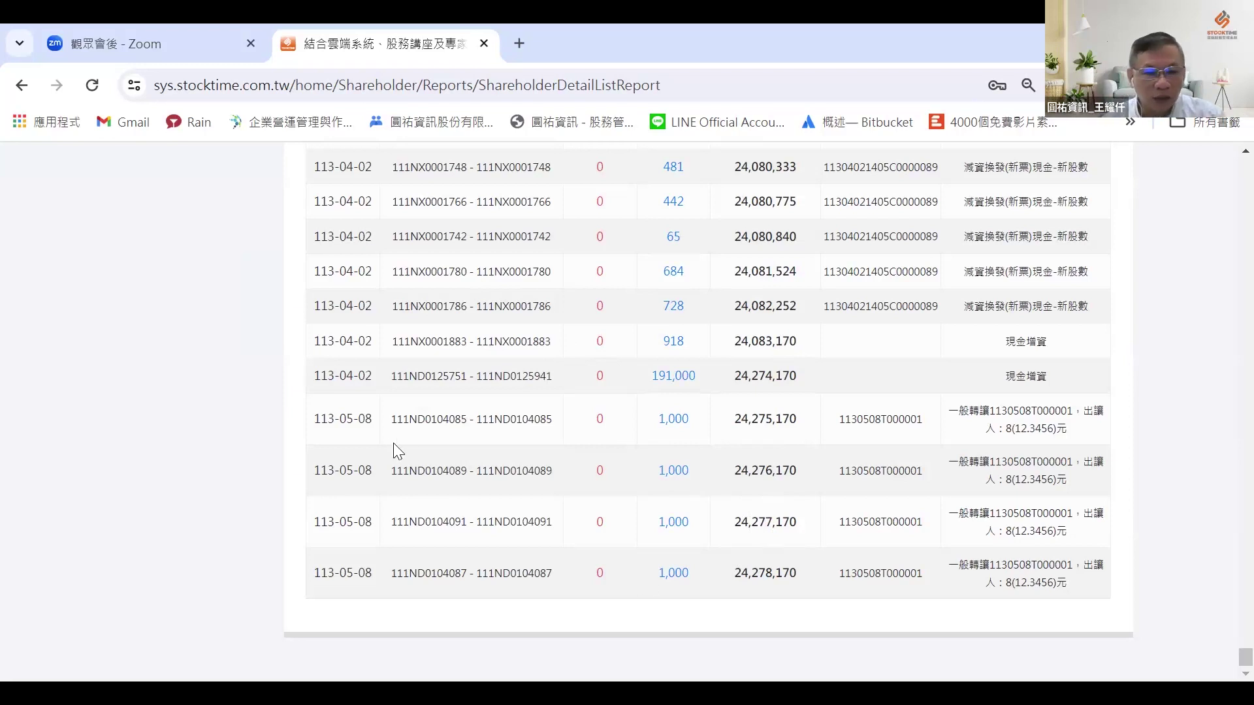
{"action": "scroll", "coordinate": [393, 443], "scroll_direction": "up", "scroll_amount": 10}
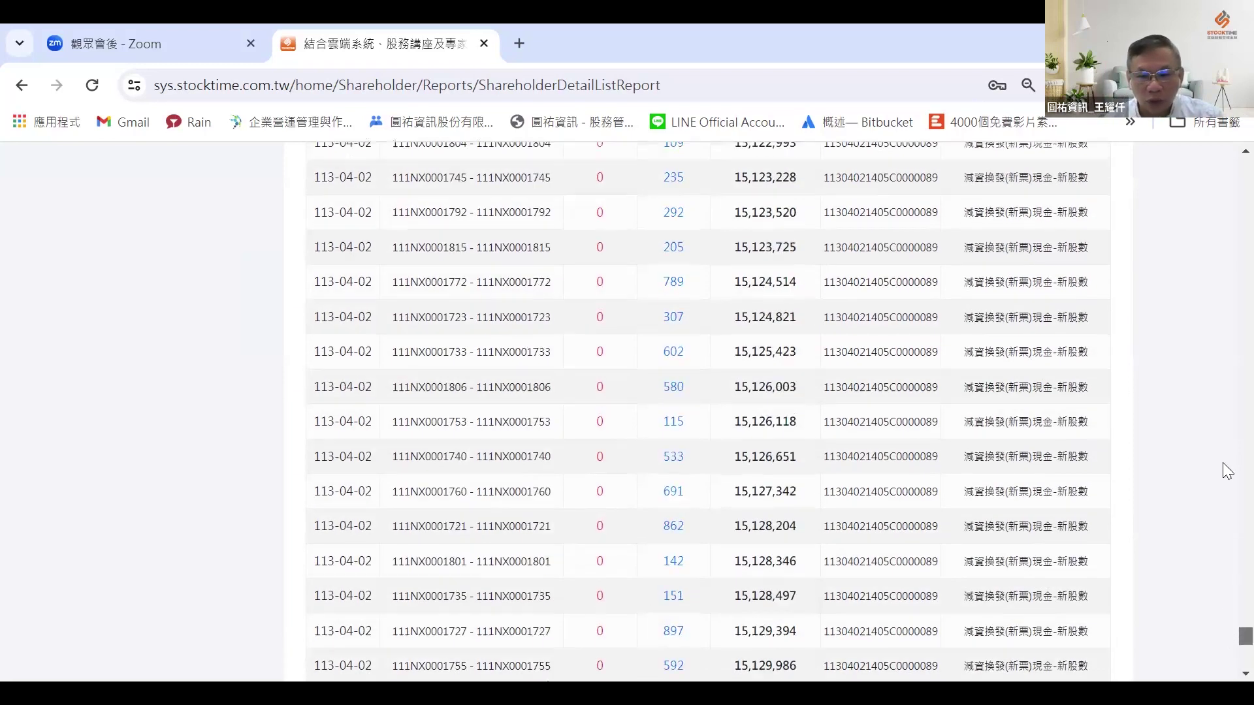
{"action": "key", "text": "F5"}
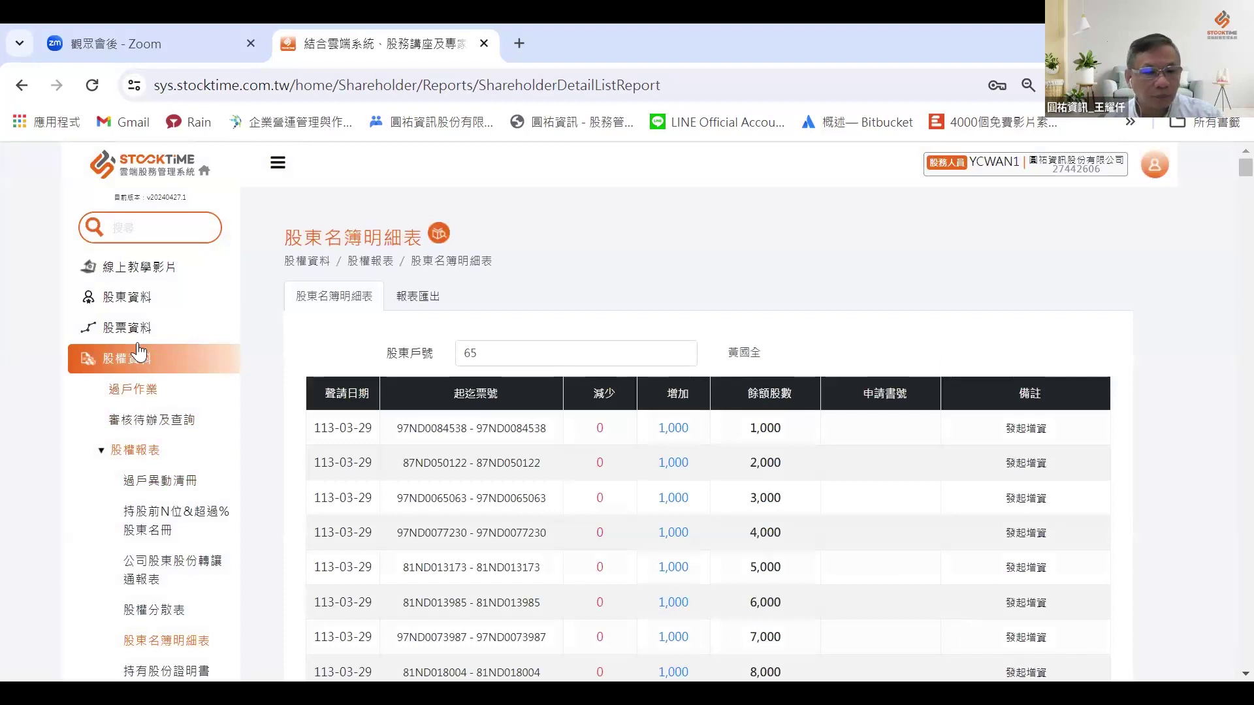
Open 股東持有股票清冊 from 股票報表 and load the transferee's certificates using the shareholder account number
{"action": "left_click", "coordinate": [134, 328]}
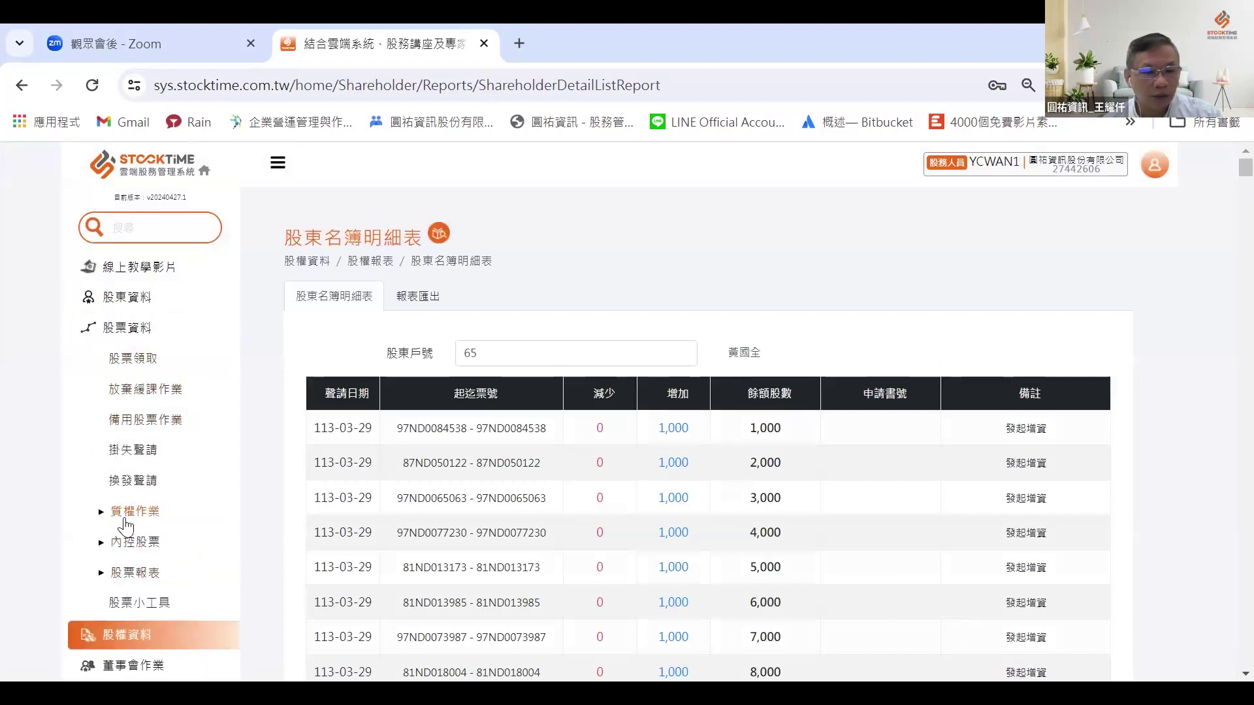
{"action": "left_click", "coordinate": [132, 573]}
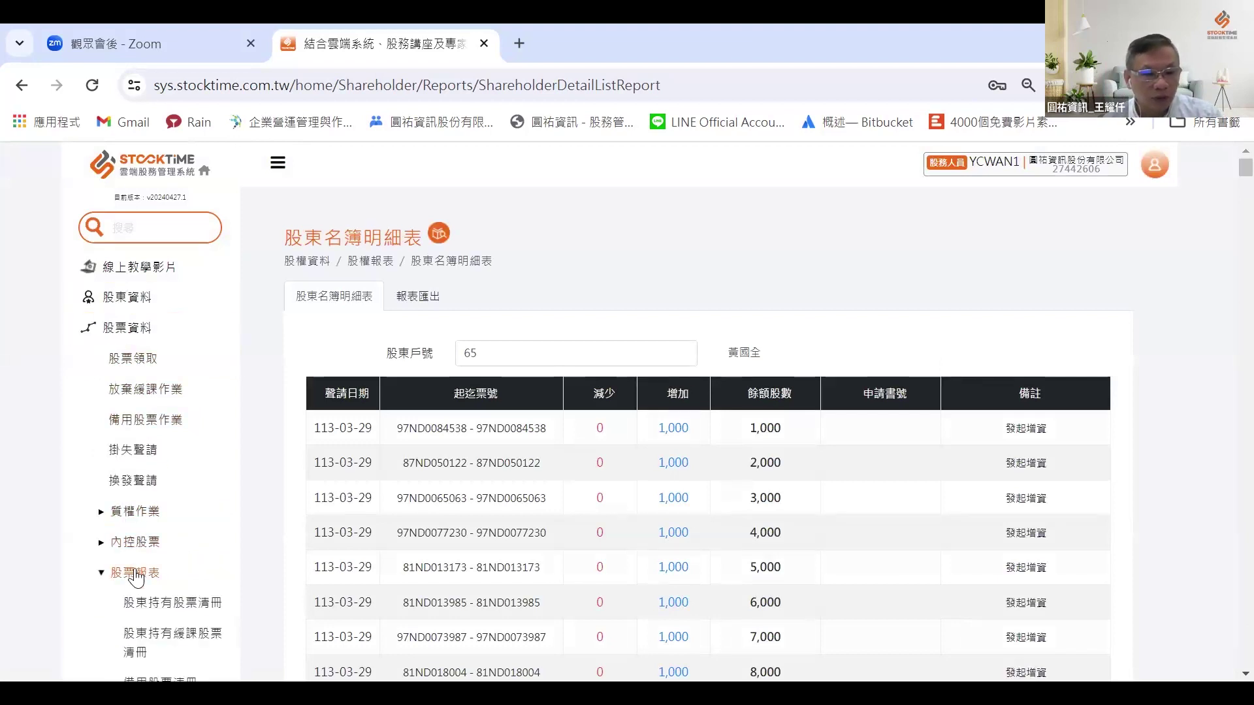
{"action": "left_click", "coordinate": [168, 604]}
{"action": "left_click", "coordinate": [530, 331]}
{"action": "type", "text": "65"}
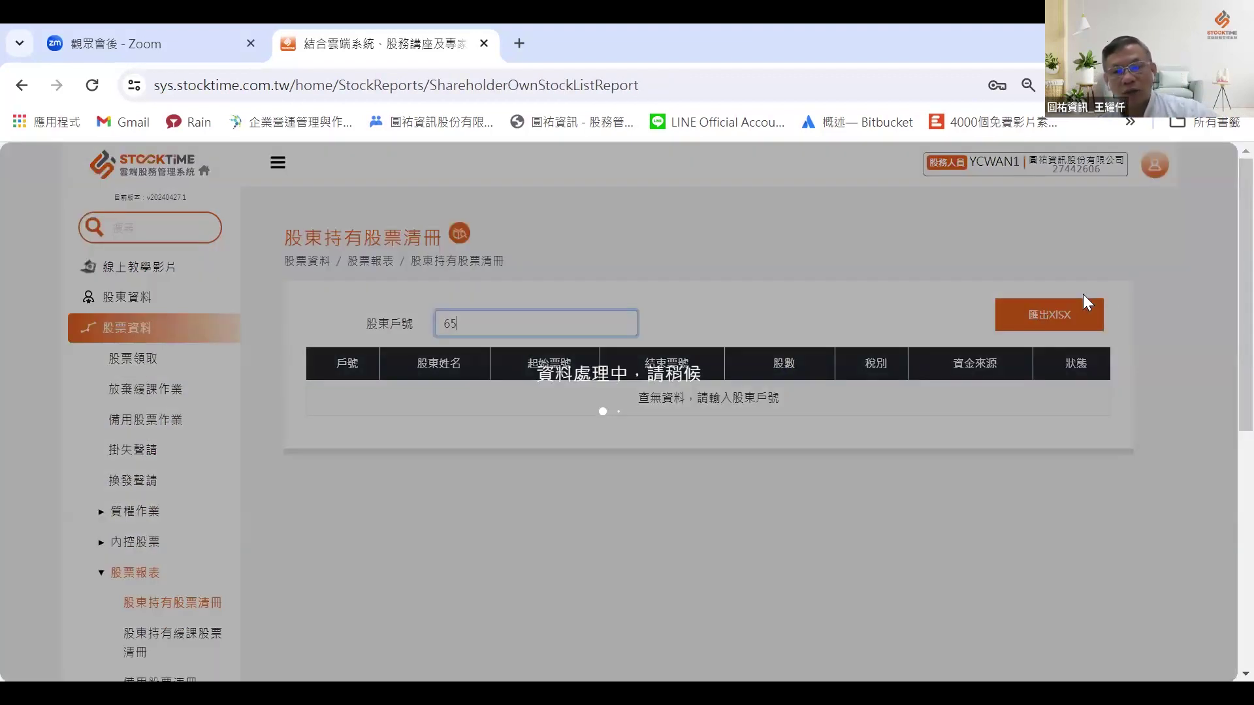
{"action": "left_click", "coordinate": [494, 348]}
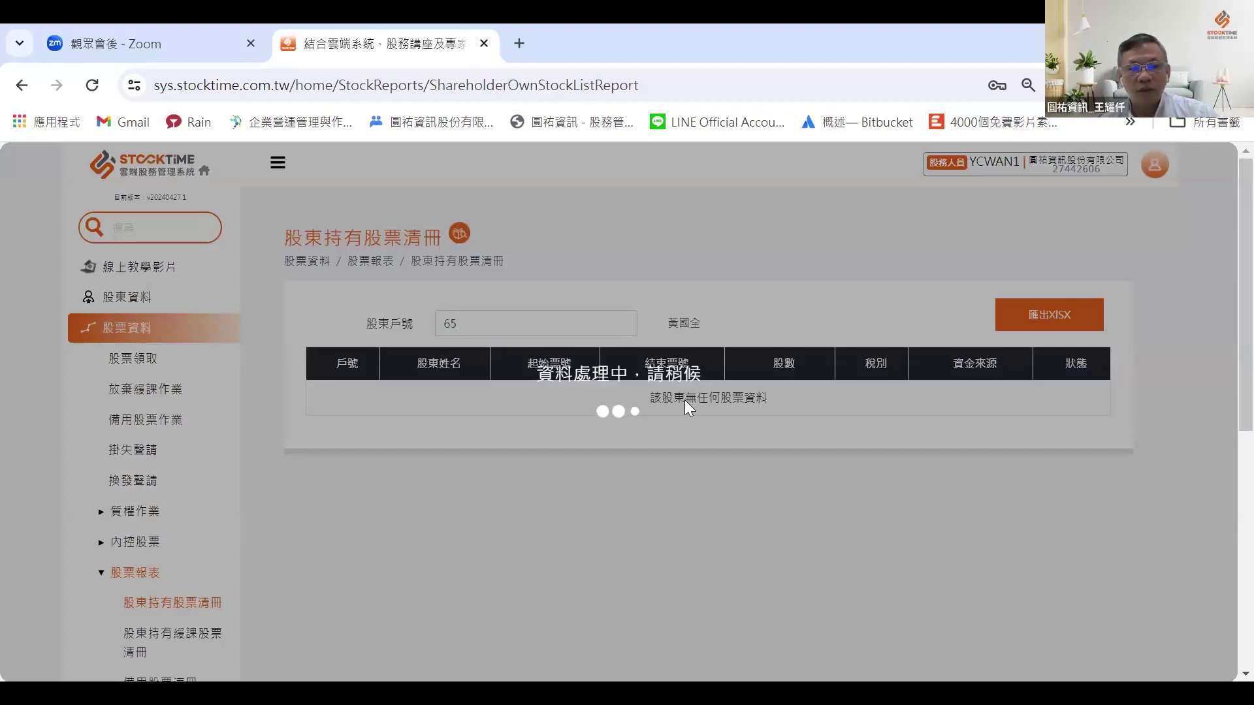
Review the transferee's certificates down to the end of 股東持有股票清冊 and export the list as XLSX
{"action": "scroll", "coordinate": [678, 325], "scroll_direction": "down", "scroll_amount": 3}
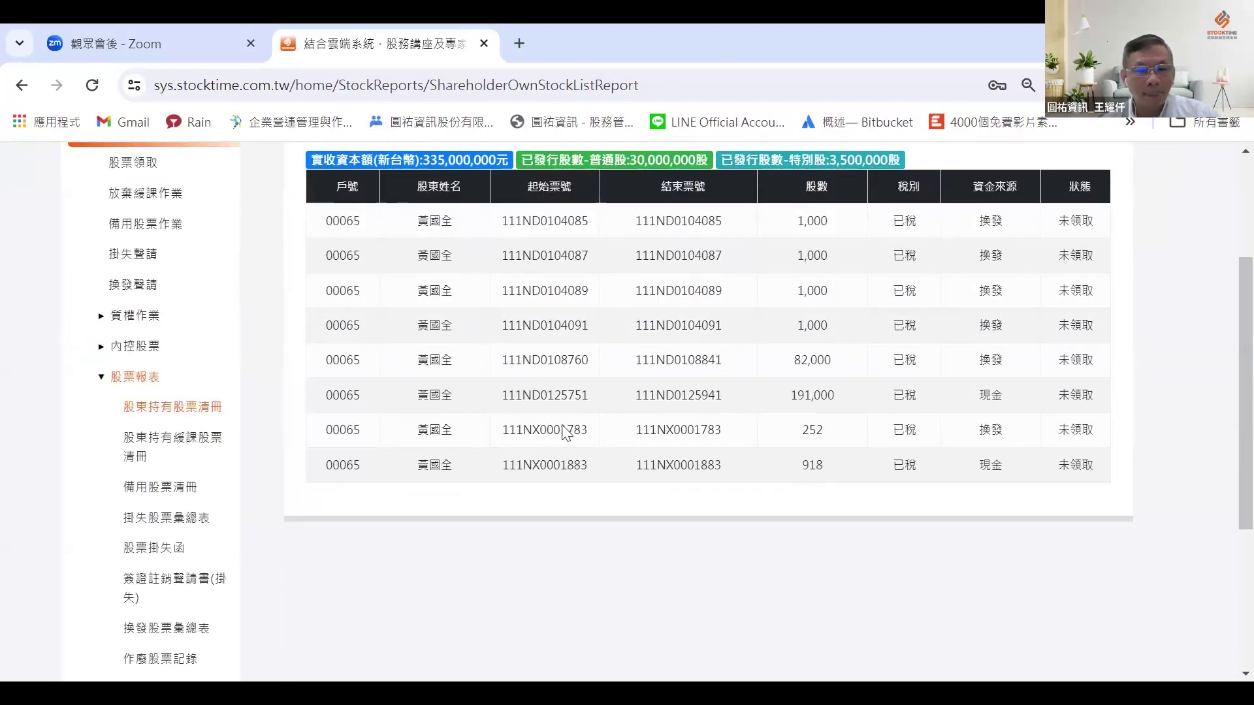
{"action": "scroll", "coordinate": [1035, 345], "scroll_direction": "up", "scroll_amount": 2}
{"action": "scroll", "coordinate": [759, 382], "scroll_direction": "up", "scroll_amount": 2}
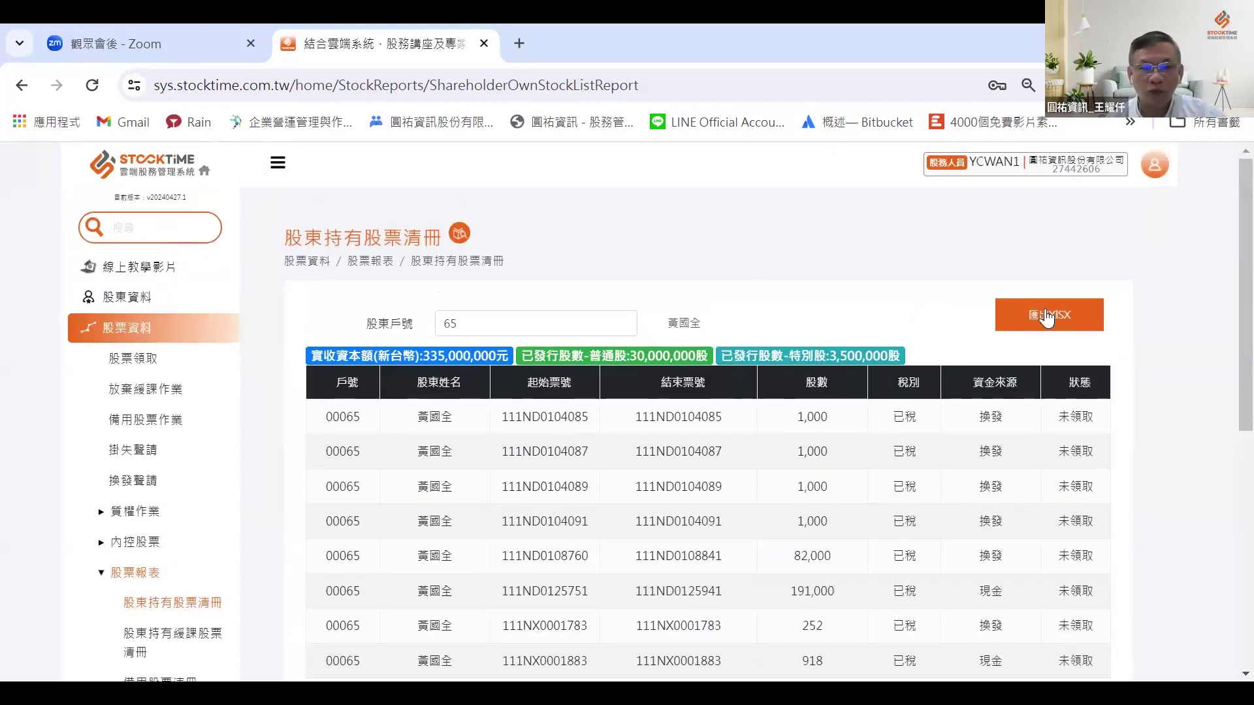
{"action": "left_click", "coordinate": [1069, 329]}
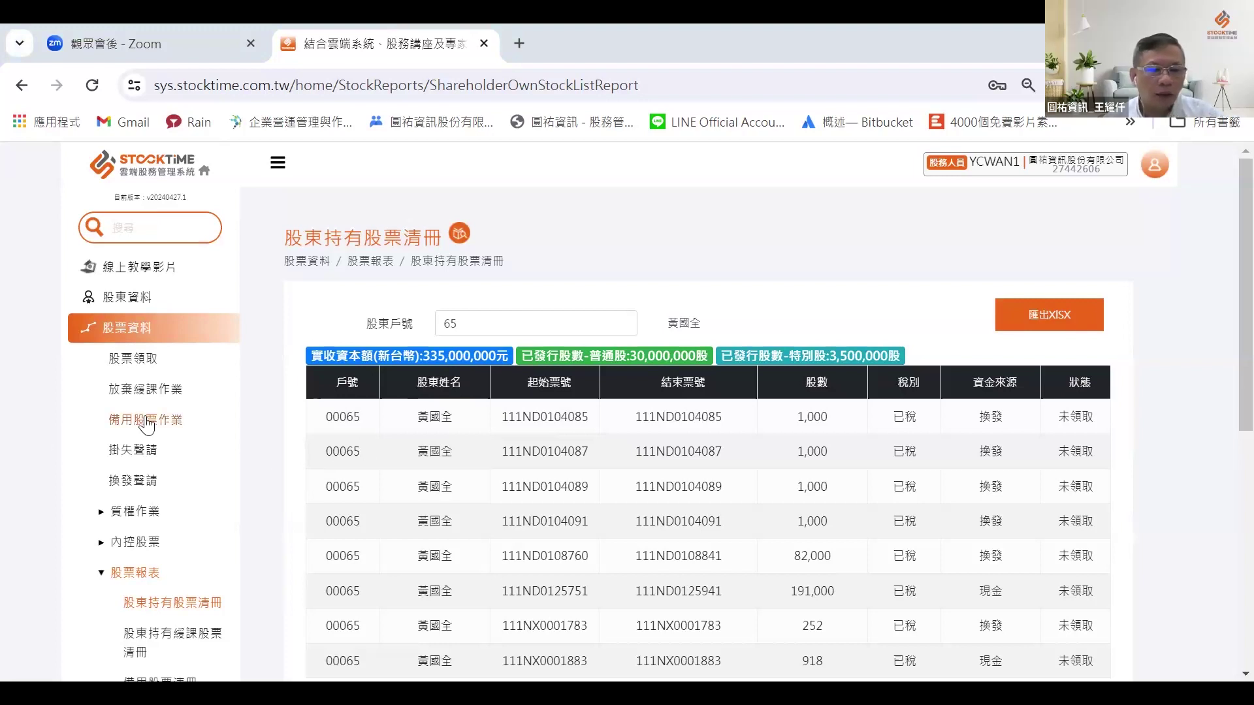
Open 過戶異動清冊 from 股權報表 and output it for 普通股, 全部股東 and year 113
{"action": "scroll", "coordinate": [149, 418], "scroll_direction": "down", "scroll_amount": 1}
{"action": "scroll", "coordinate": [153, 422], "scroll_direction": "down", "scroll_amount": 5}
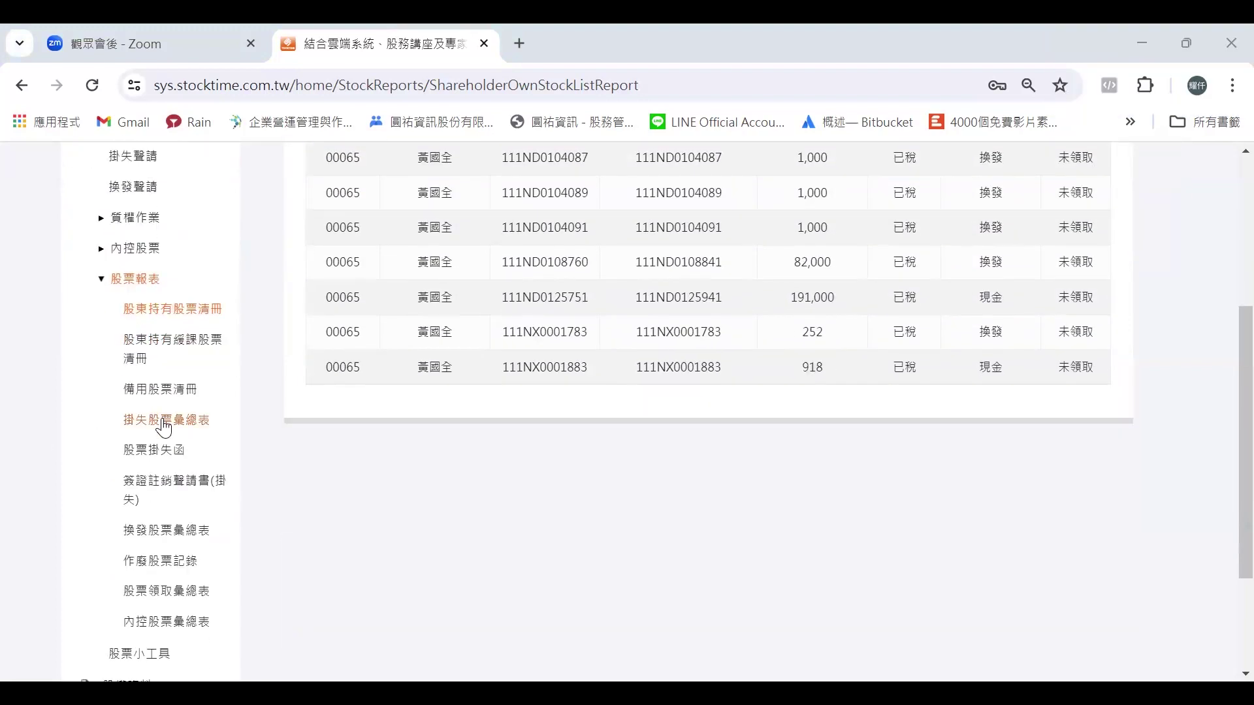
{"action": "scroll", "coordinate": [163, 427], "scroll_direction": "down", "scroll_amount": 1}
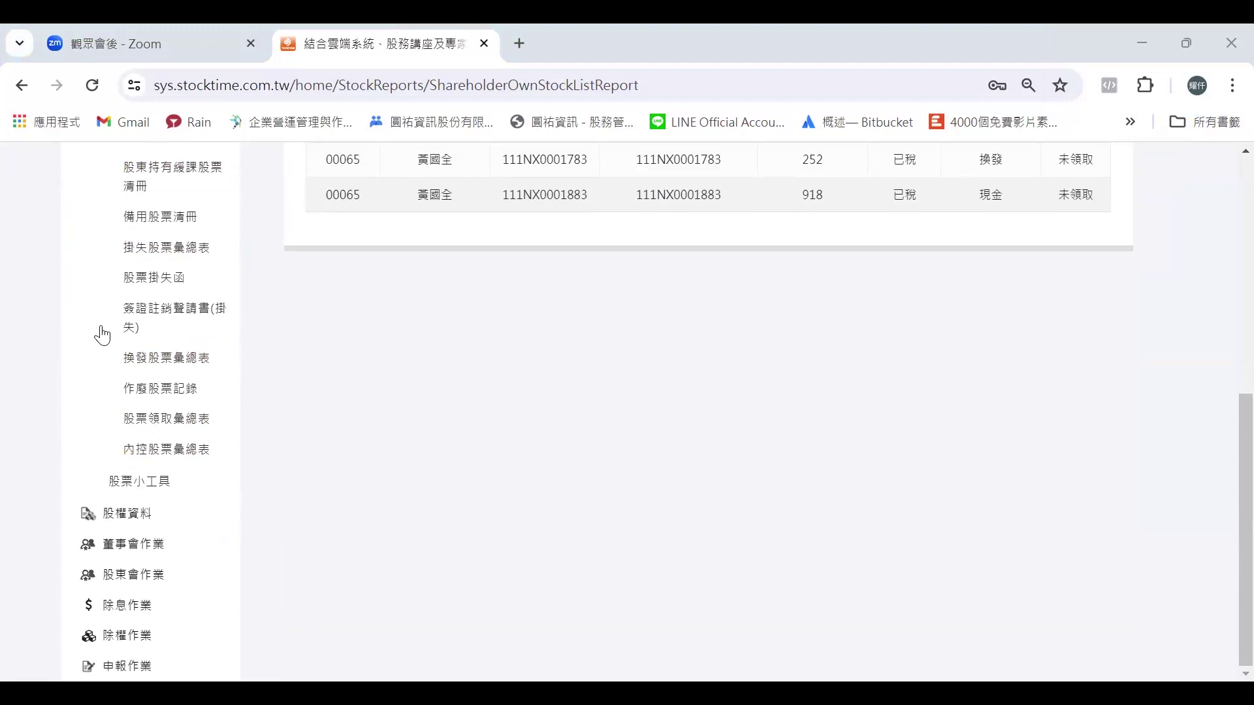
{"action": "left_click", "coordinate": [103, 512]}
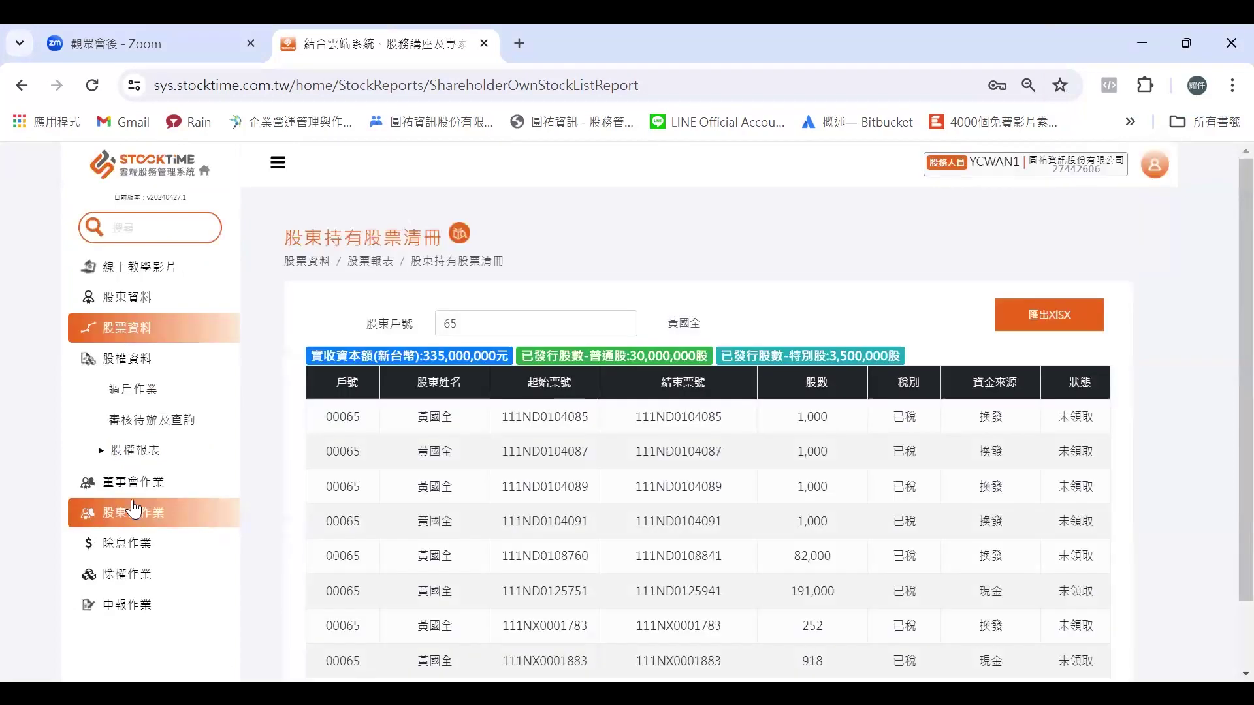
{"action": "left_click", "coordinate": [130, 450]}
{"action": "scroll", "coordinate": [203, 484], "scroll_direction": "down", "scroll_amount": 2}
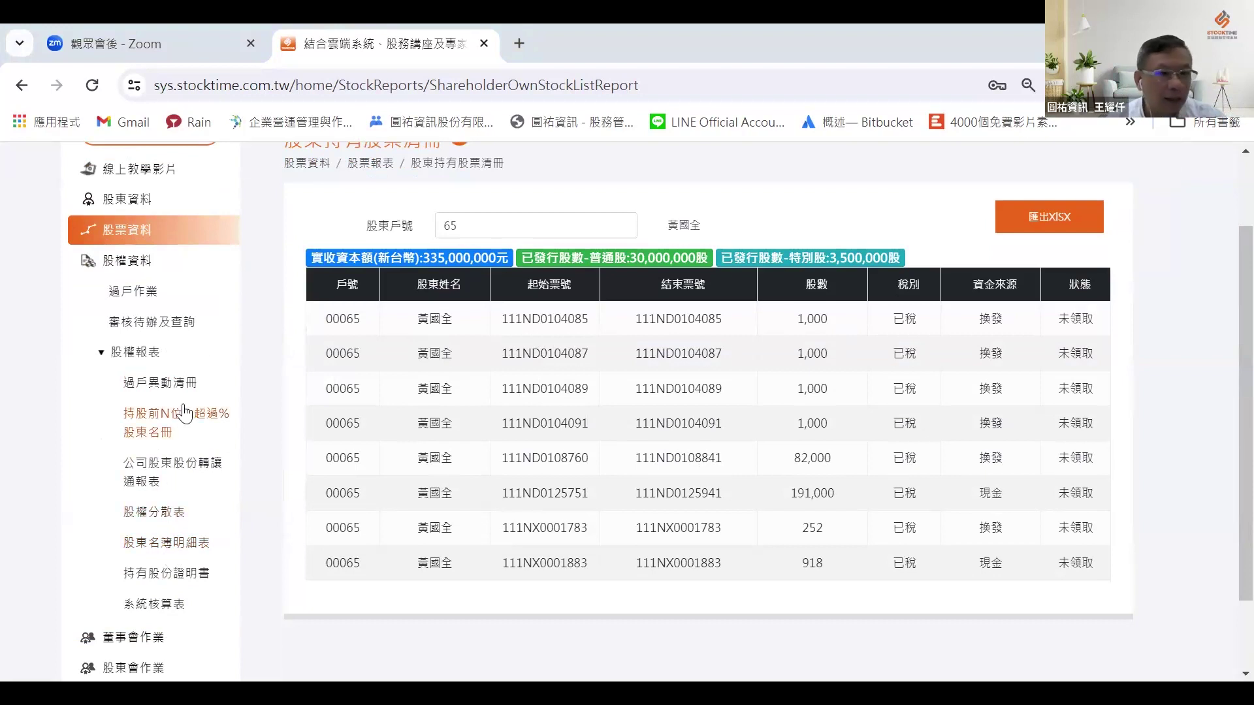
{"action": "left_click", "coordinate": [160, 383]}
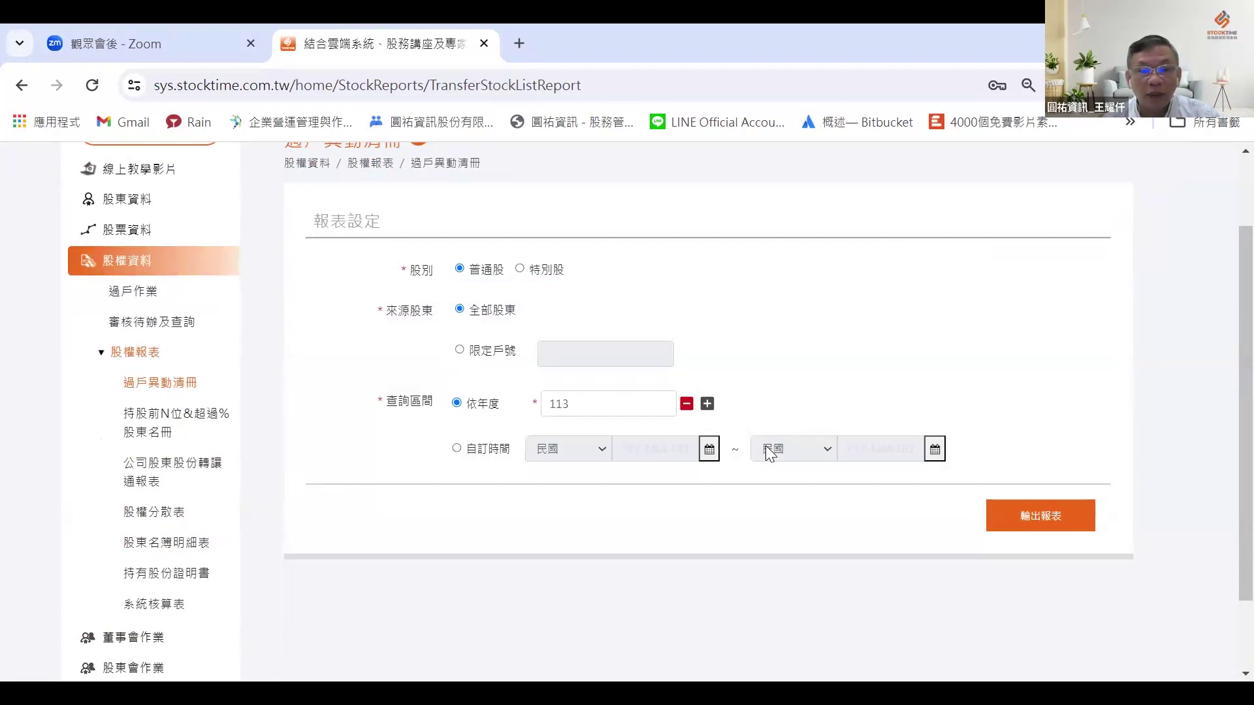
{"action": "left_click", "coordinate": [1017, 514]}
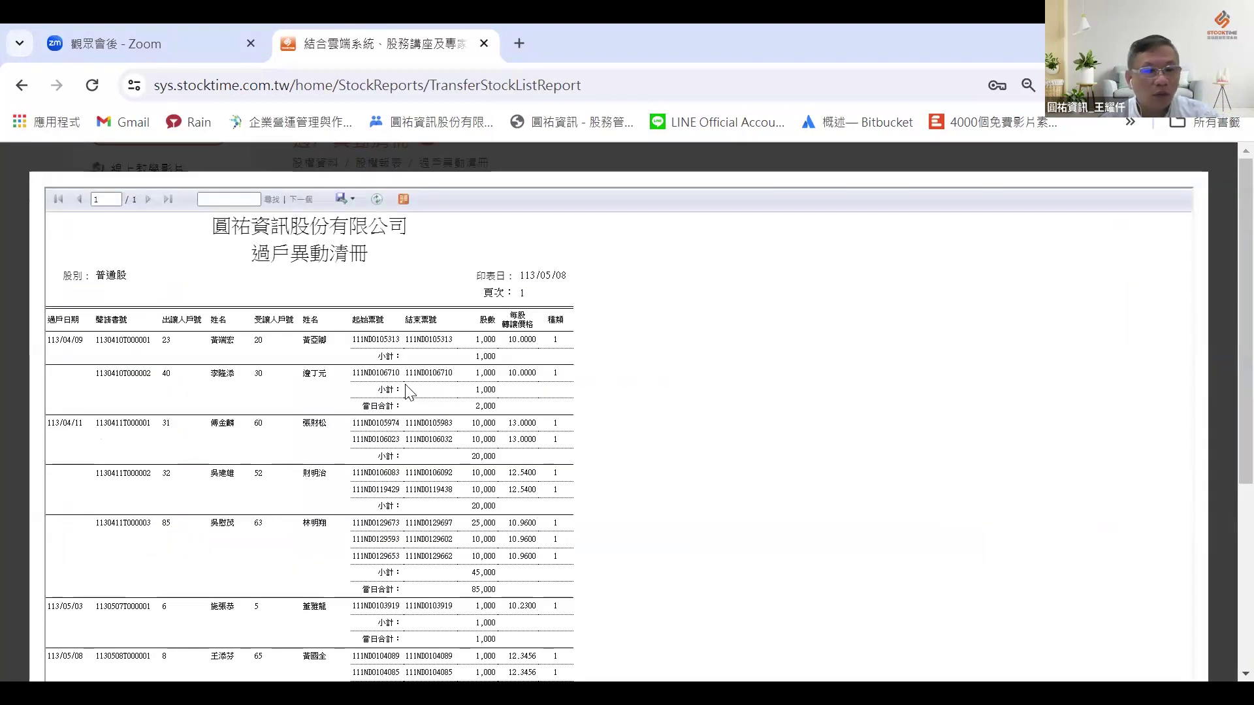
Check the 113/05/08 transfer at the end of the 過戶異動清冊 output and return to the previous page
{"action": "scroll", "coordinate": [408, 391], "scroll_direction": "down", "scroll_amount": 3}
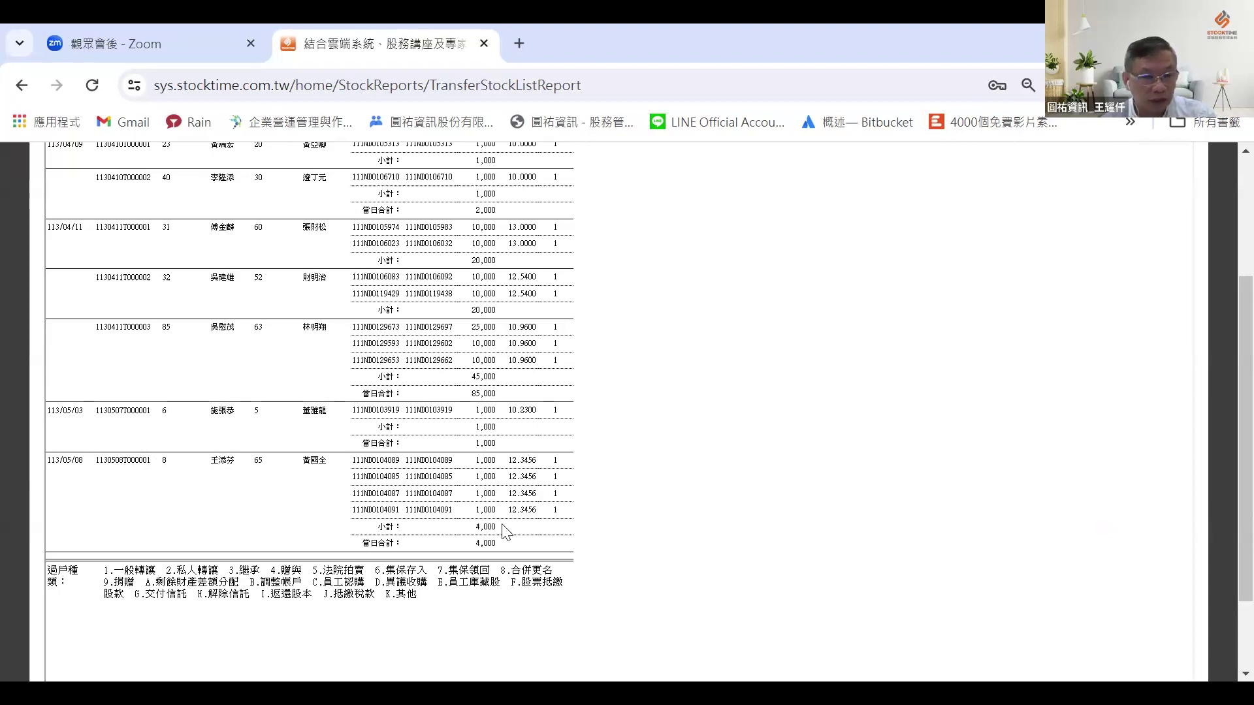
{"action": "scroll", "coordinate": [153, 288], "scroll_direction": "up", "scroll_amount": 2}
{"action": "left_click", "coordinate": [23, 86]}
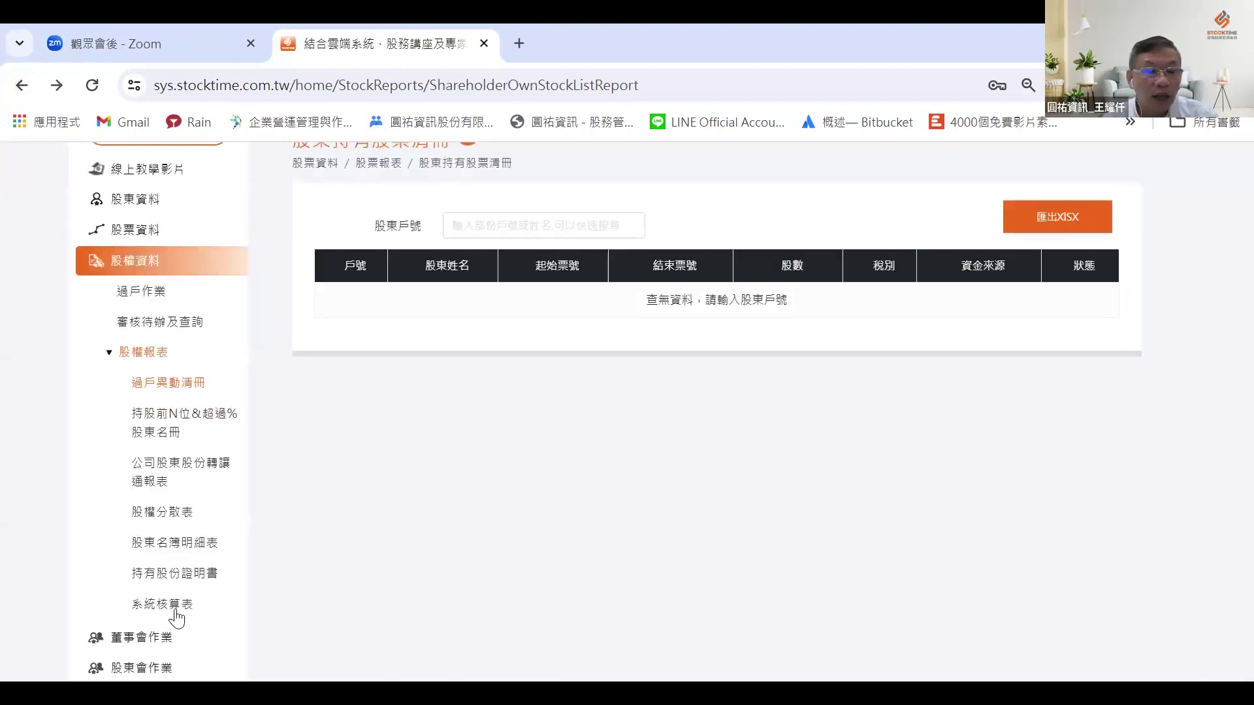
Output 系統核算表 for 全部股東 and 普通股 dated 113-05-08, look through its first page and close the report
{"action": "left_click", "coordinate": [163, 608]}
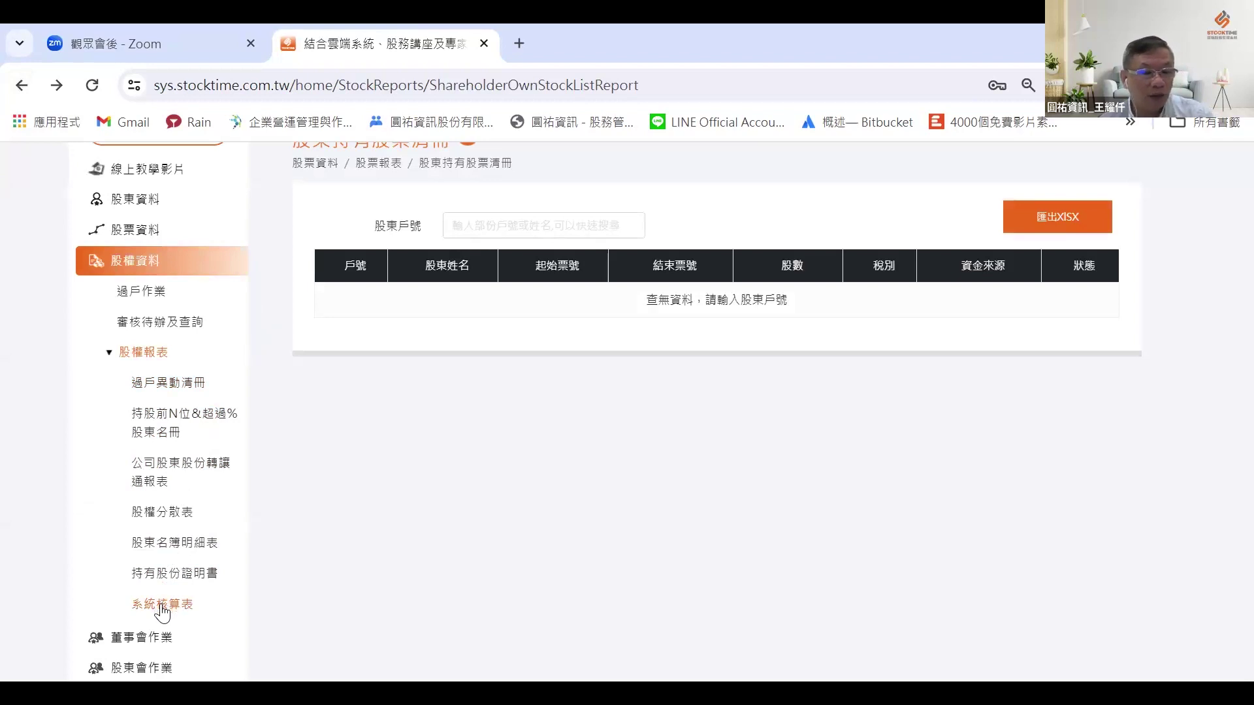
{"action": "left_click", "coordinate": [159, 604]}
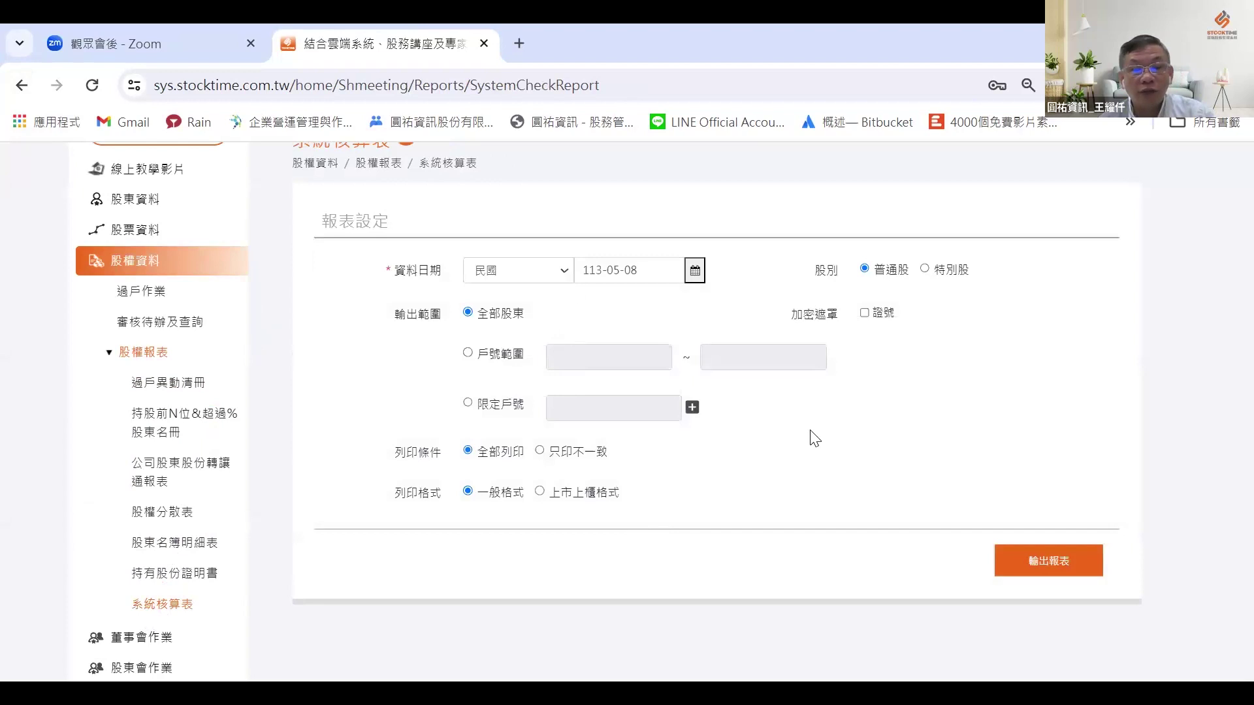
{"action": "left_click", "coordinate": [1023, 550]}
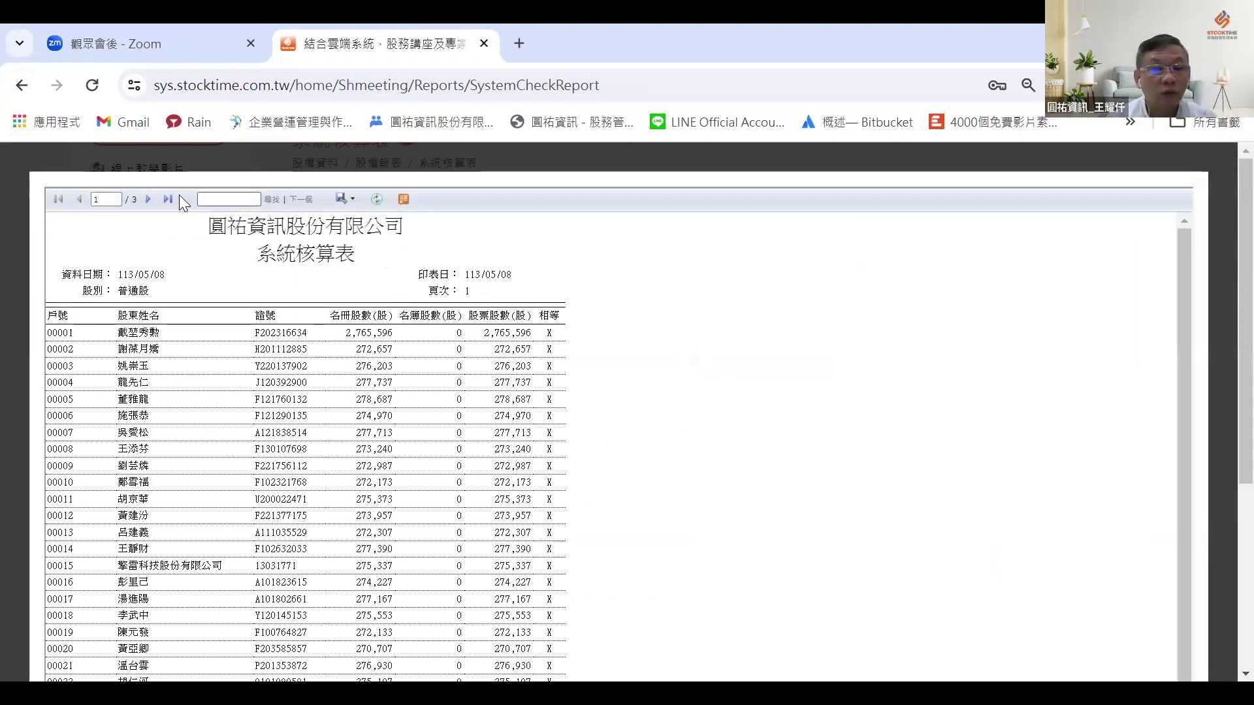
{"action": "scroll", "coordinate": [340, 465], "scroll_direction": "down", "scroll_amount": 5}
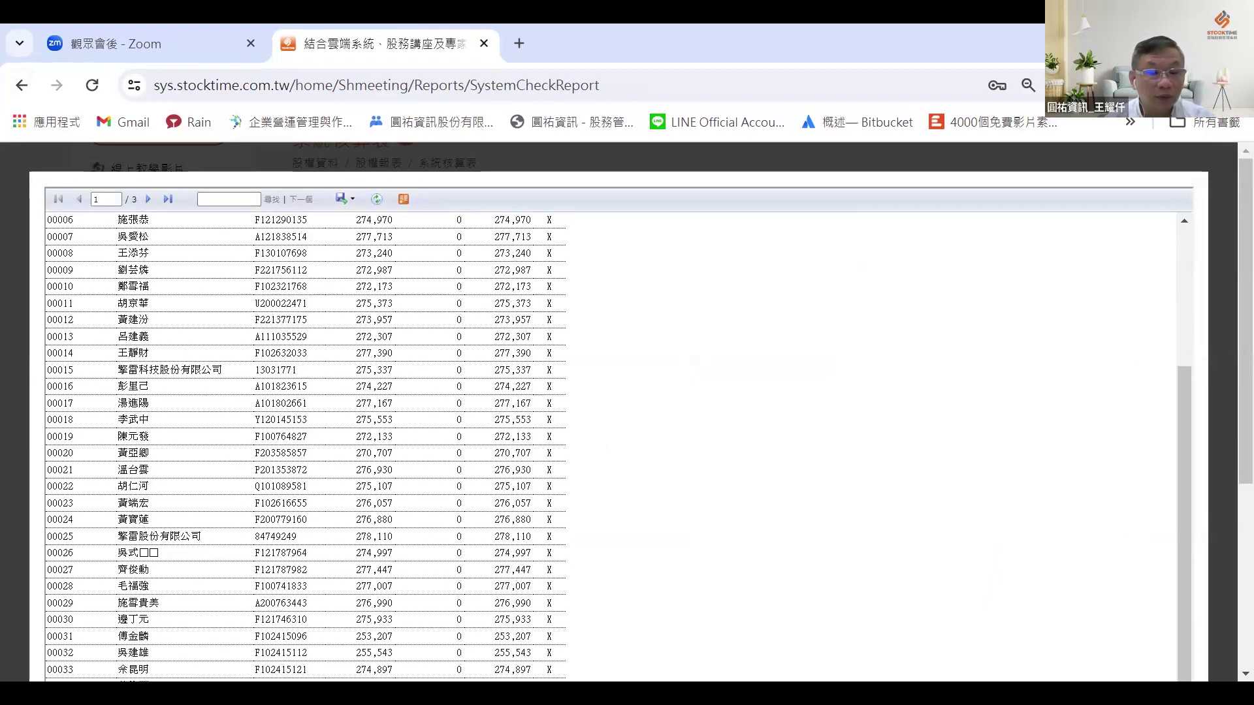
{"action": "scroll", "coordinate": [98, 666], "scroll_direction": "down", "scroll_amount": 5}
{"action": "left_click", "coordinate": [61, 629]}
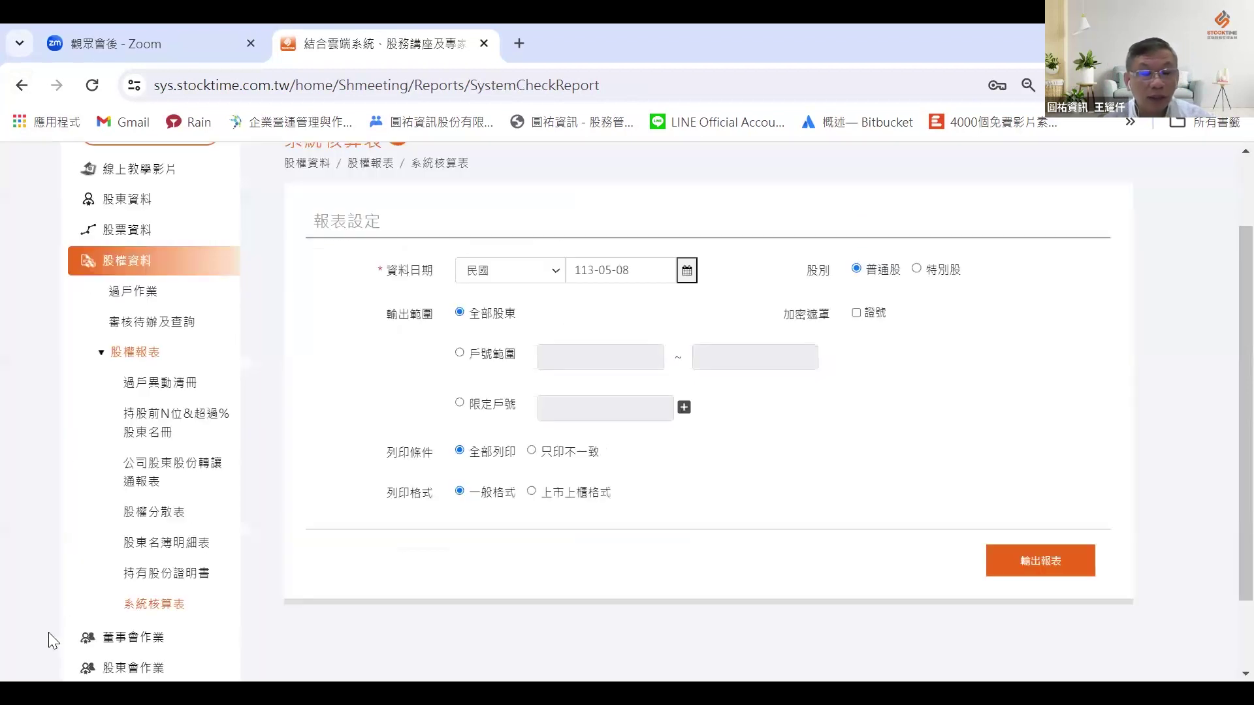
Output 系統核算表 with 戶號範圍 running from the transferor's to the transferee's account number, review it and close it
{"action": "left_click", "coordinate": [460, 354]}
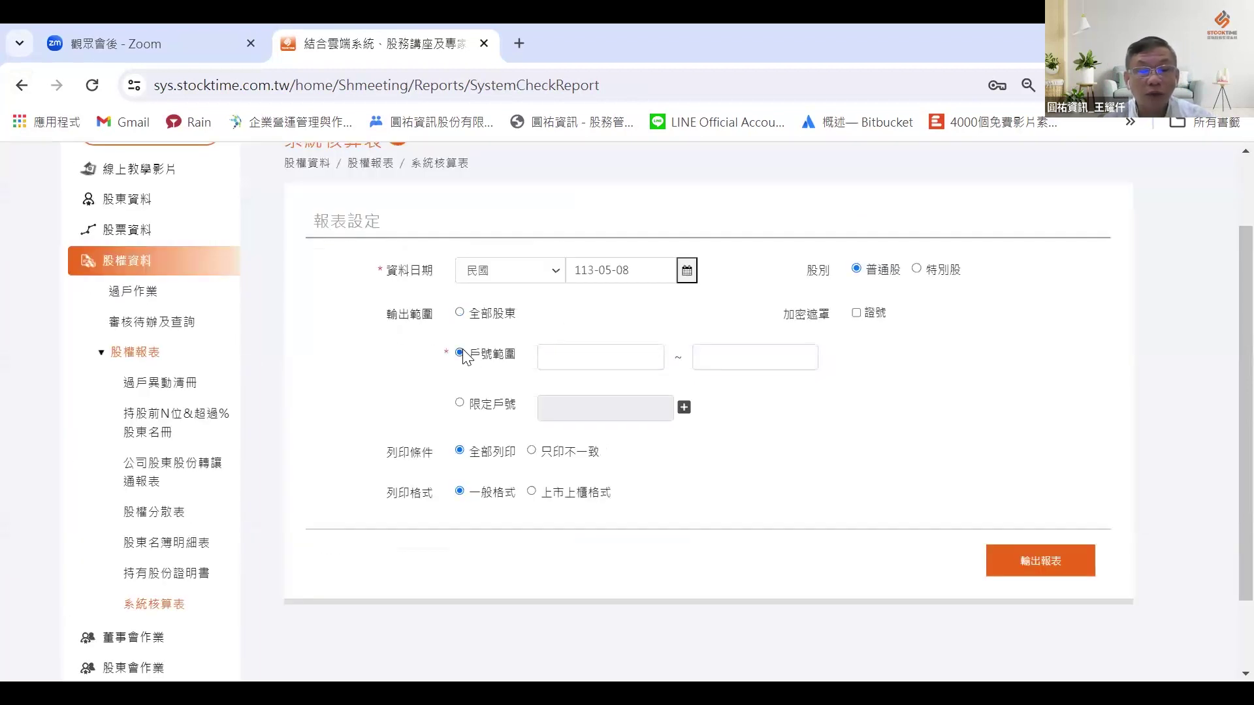
{"action": "left_click", "coordinate": [552, 370]}
{"action": "type", "text": "0"}
{"action": "left_click", "coordinate": [740, 359]}
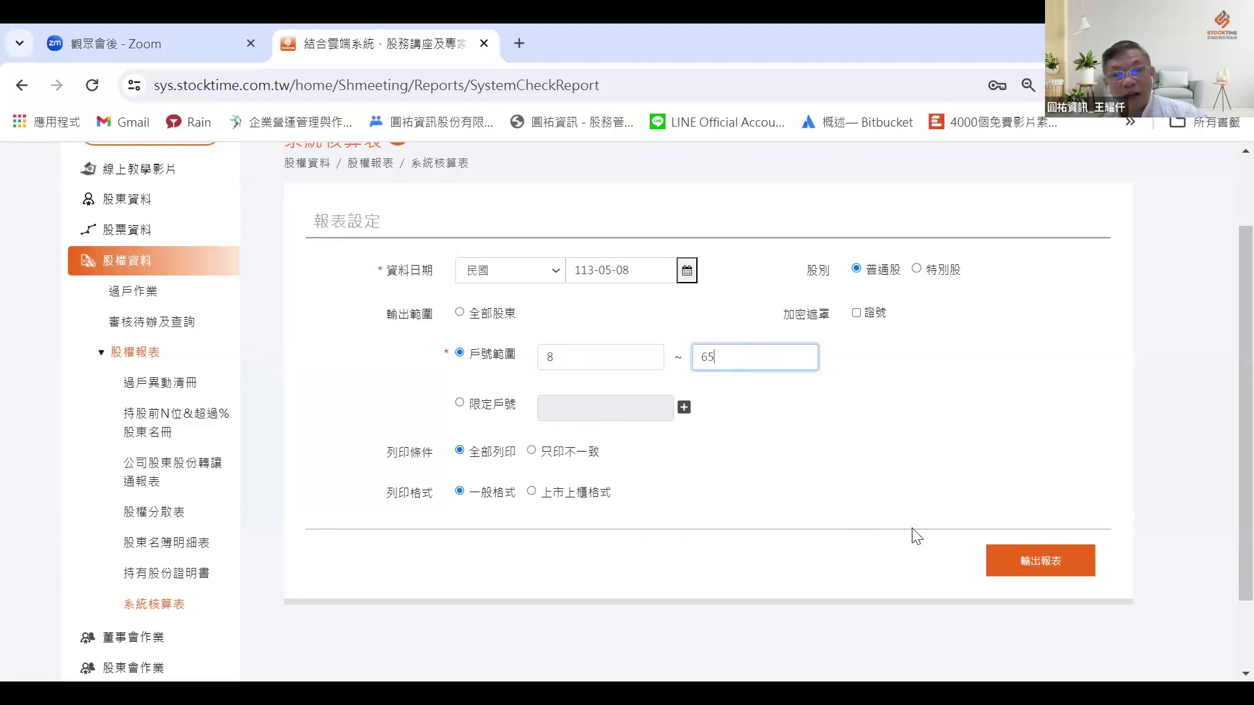
{"action": "left_click", "coordinate": [994, 560]}
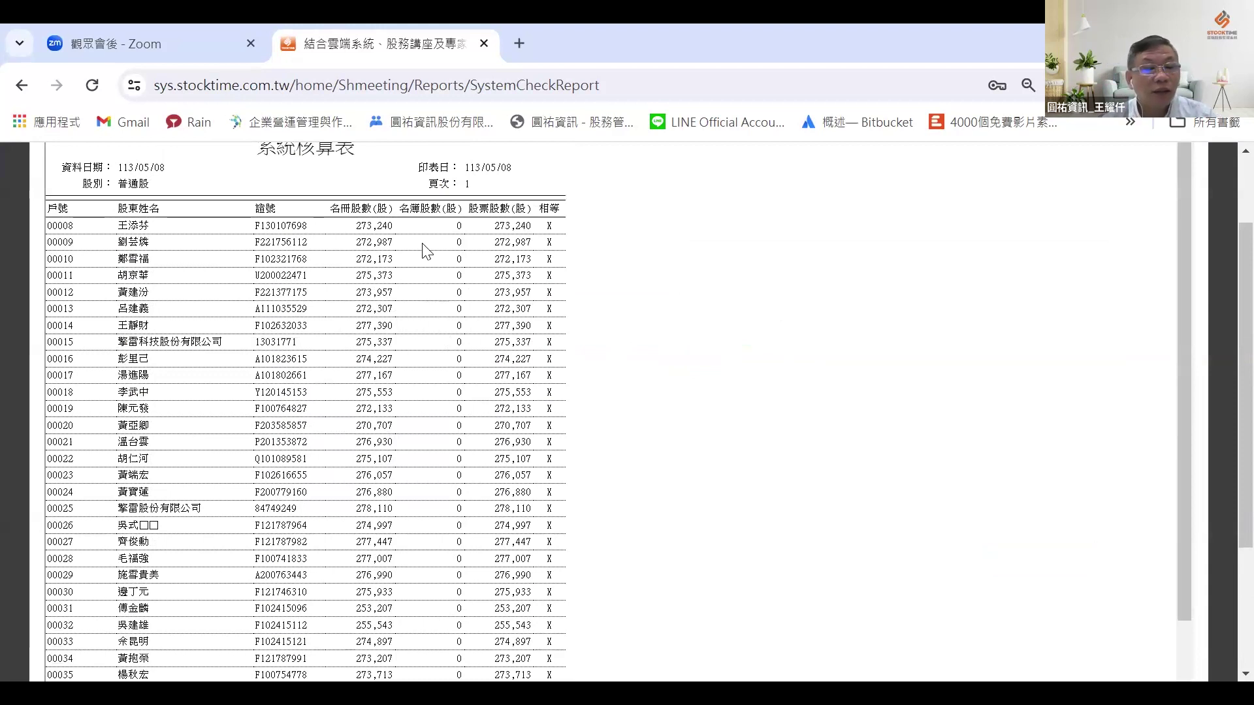
{"action": "scroll", "coordinate": [426, 251], "scroll_direction": "down", "scroll_amount": 7}
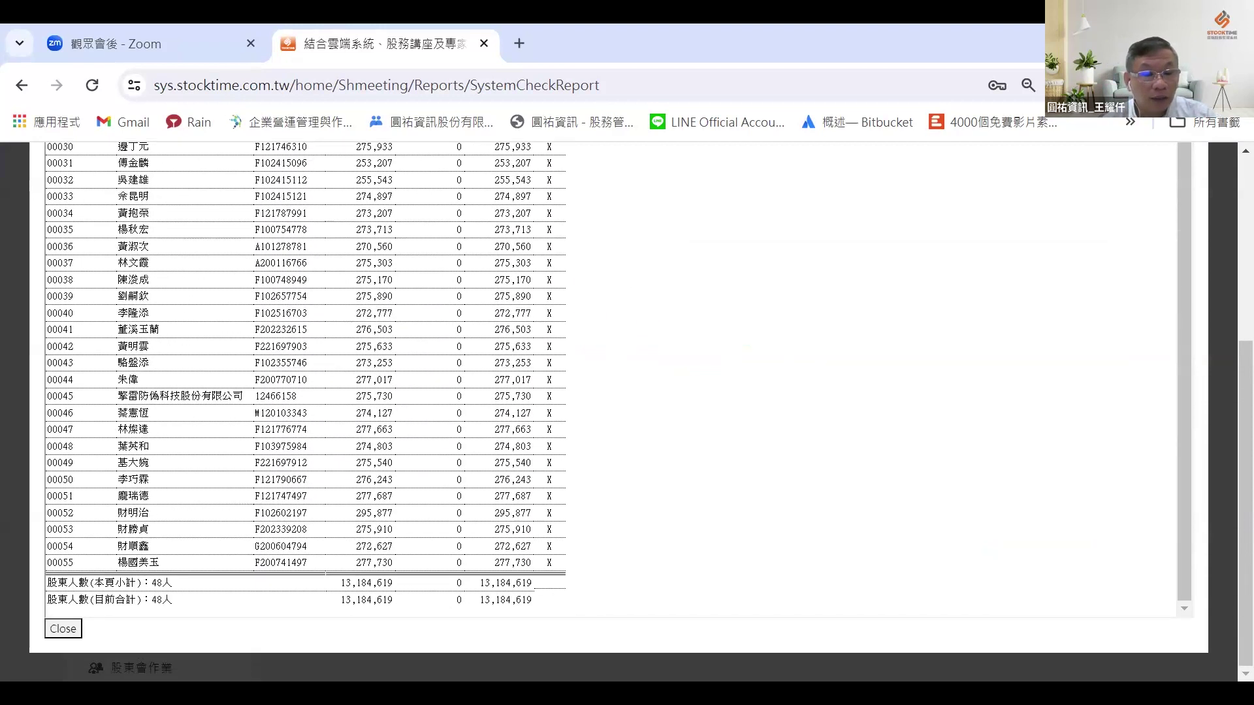
{"action": "left_click", "coordinate": [65, 628]}
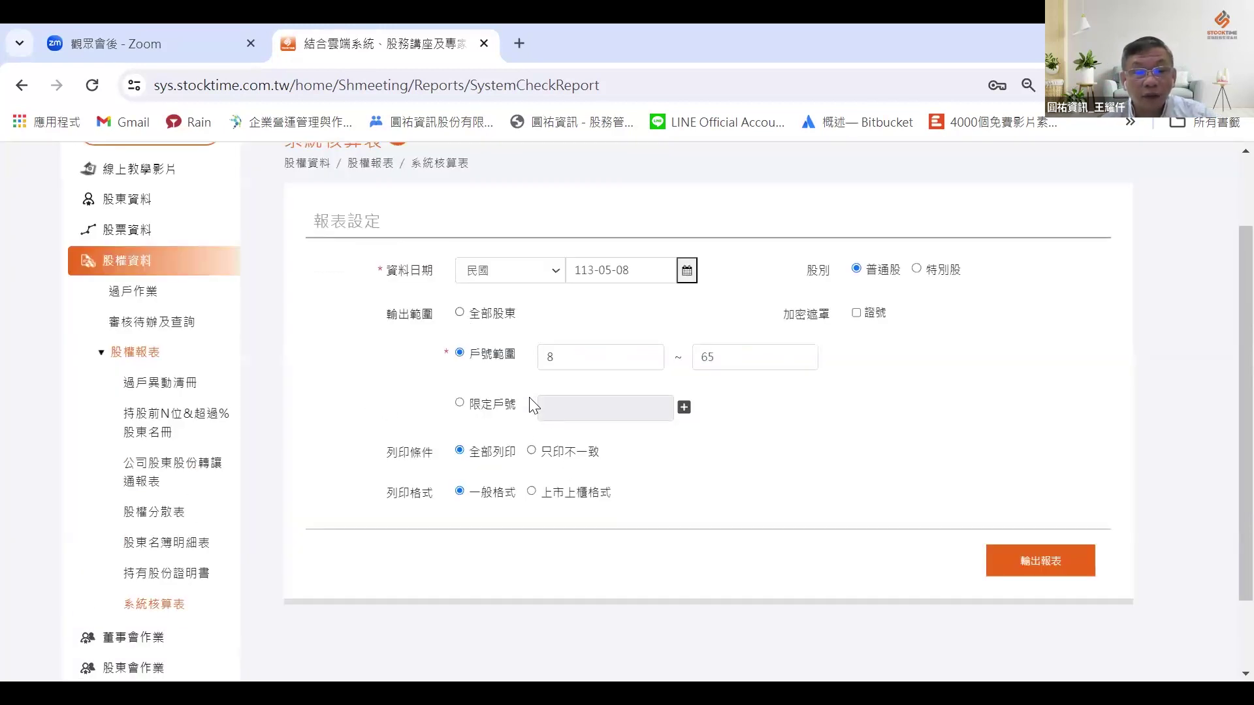
Output 系統核算表 with 限定戶號 set to the transferor's account number and highlight the transferor's 名冊股數 figure
{"action": "left_click", "coordinate": [491, 406]}
{"action": "left_click", "coordinate": [563, 412]}
{"action": "type", "text": "8"}
{"action": "left_click", "coordinate": [684, 407]}
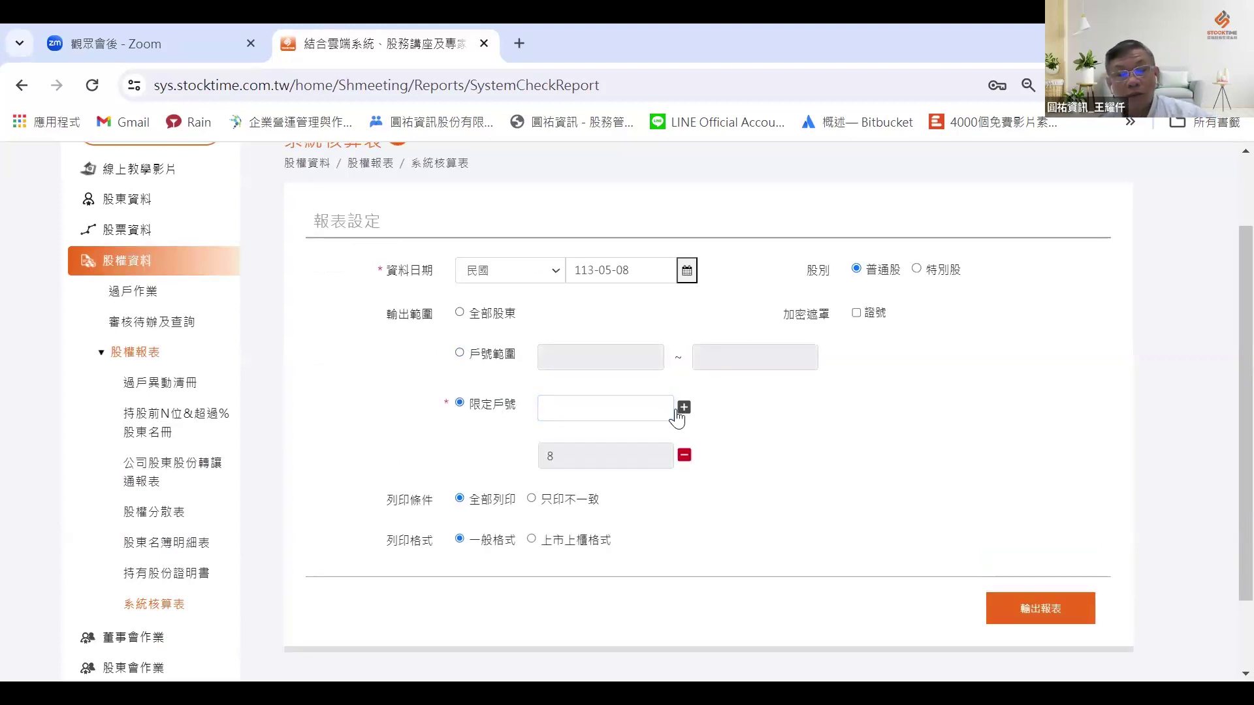
{"action": "left_click", "coordinate": [1011, 610]}
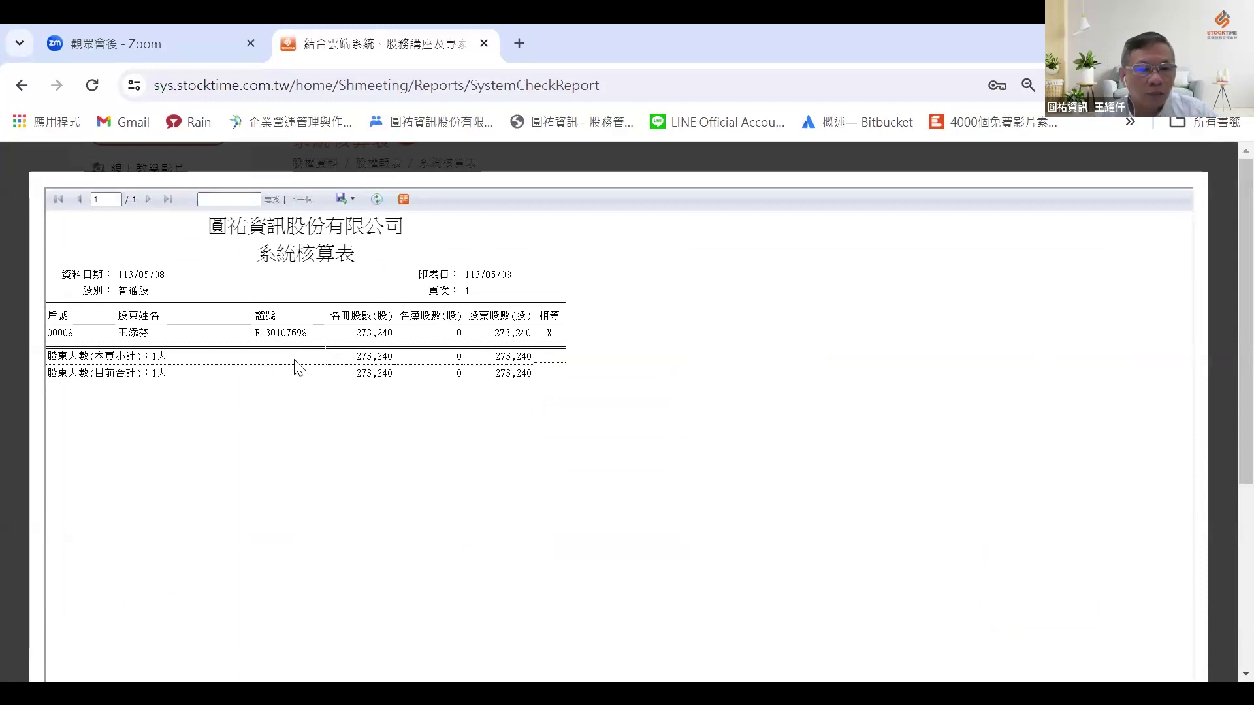
{"action": "left_click_drag", "start_coordinate": [354, 334], "coordinate": [398, 332]}
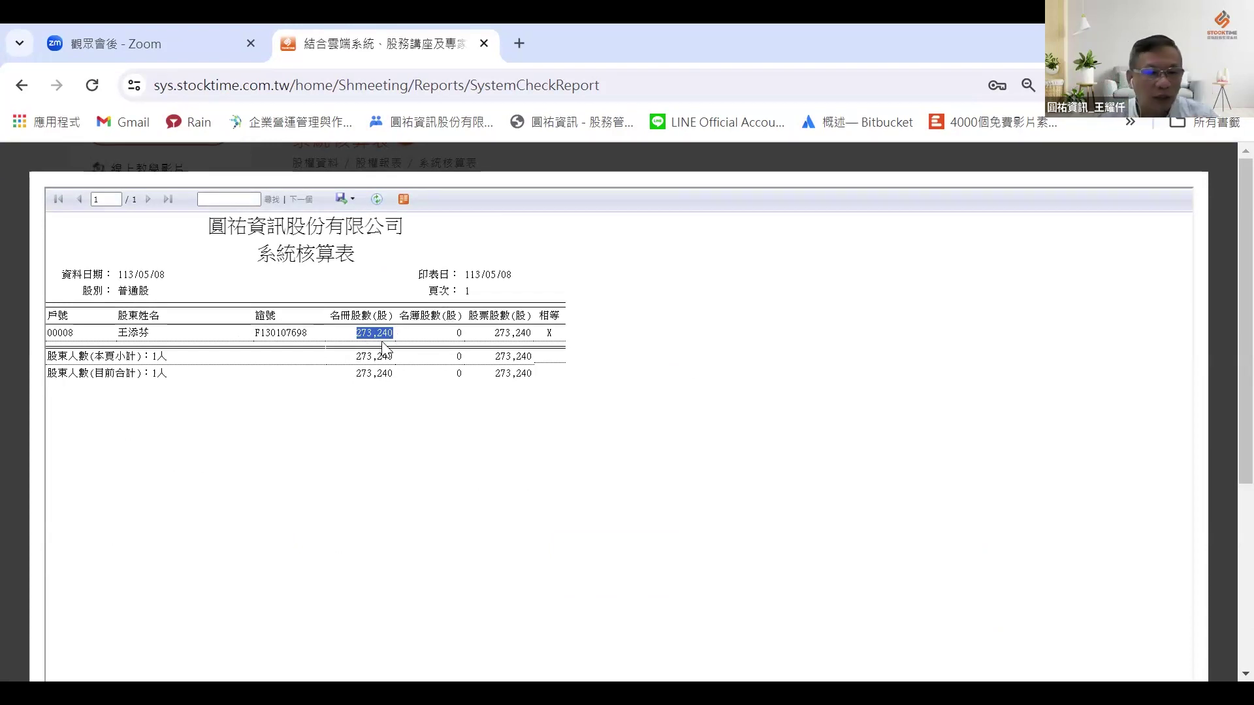
Compare the transferor's 名冊股數, 名簿股數 and 股票股數 figures in the 系統核算表 and close the report
{"action": "left_click_drag", "start_coordinate": [495, 333], "coordinate": [535, 339]}
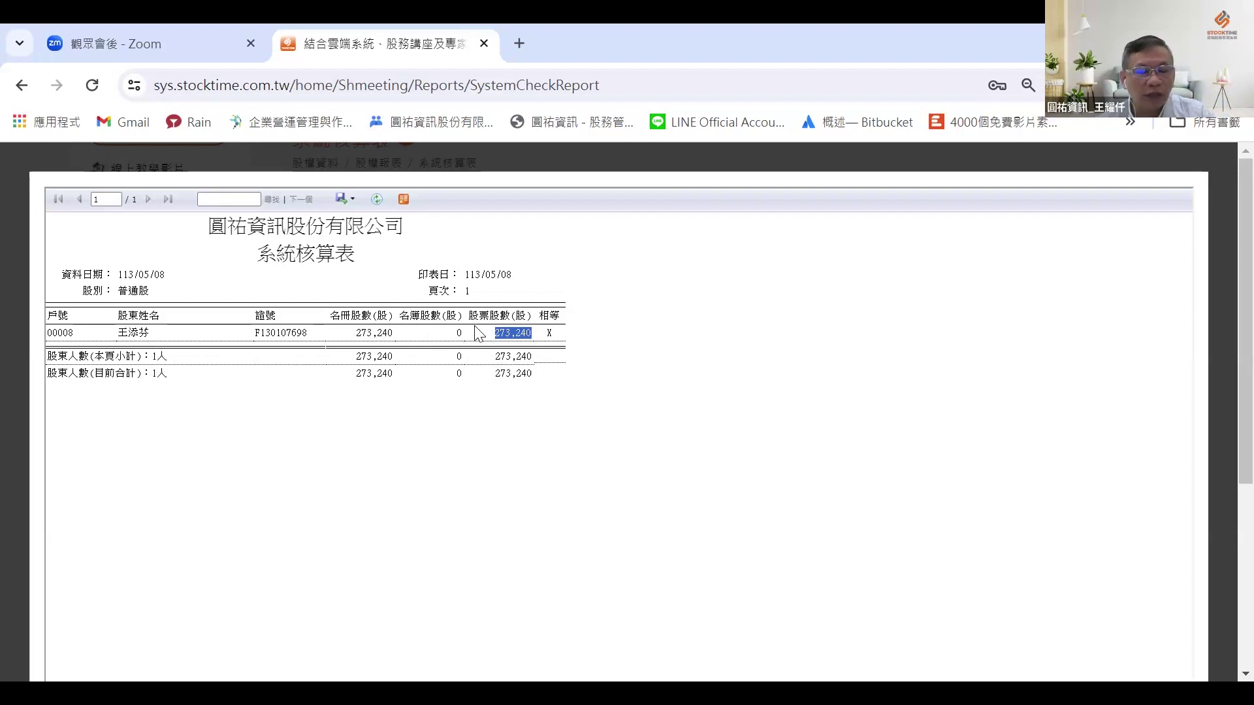
{"action": "left_click_drag", "start_coordinate": [437, 333], "coordinate": [486, 339]}
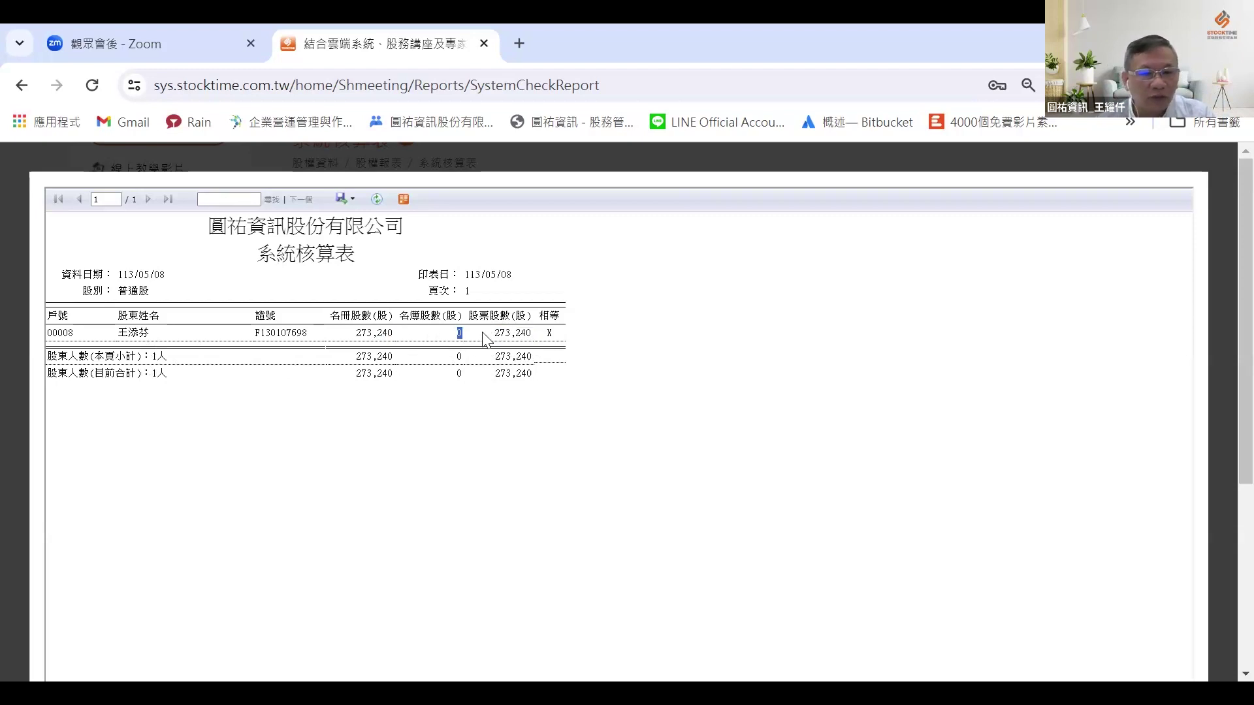
{"action": "left_click", "coordinate": [447, 335]}
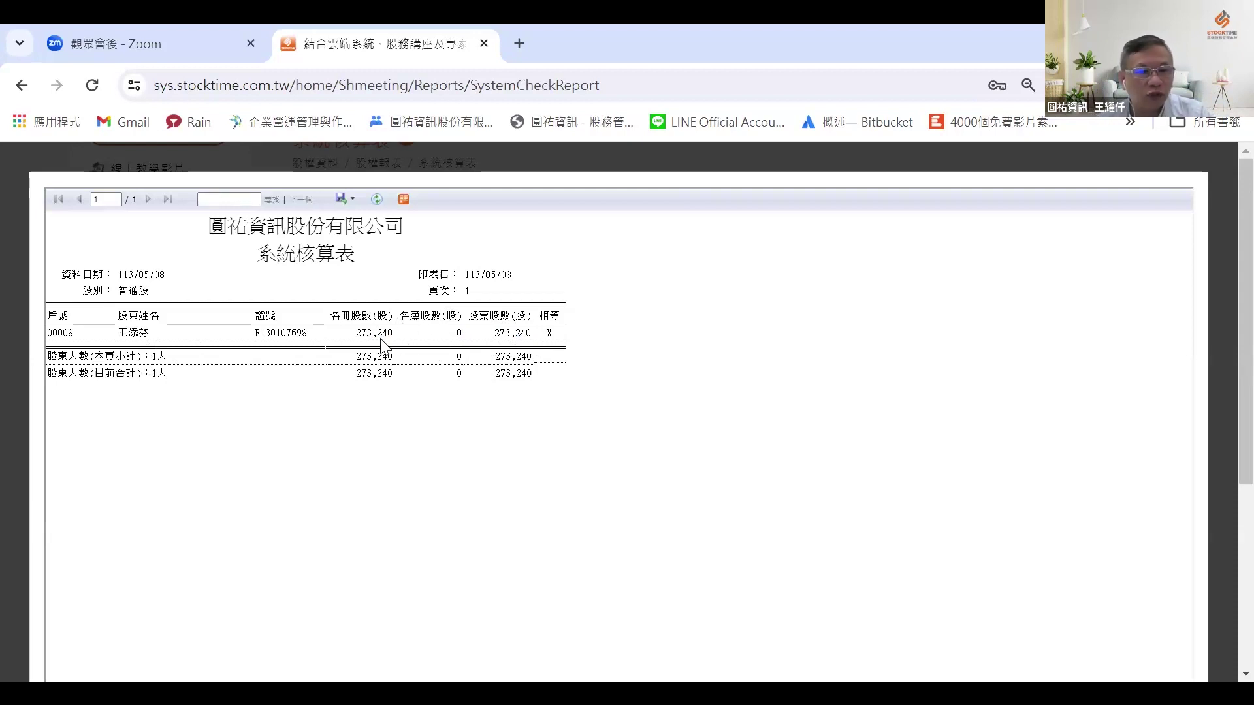
{"action": "left_click_drag", "start_coordinate": [355, 333], "coordinate": [396, 333]}
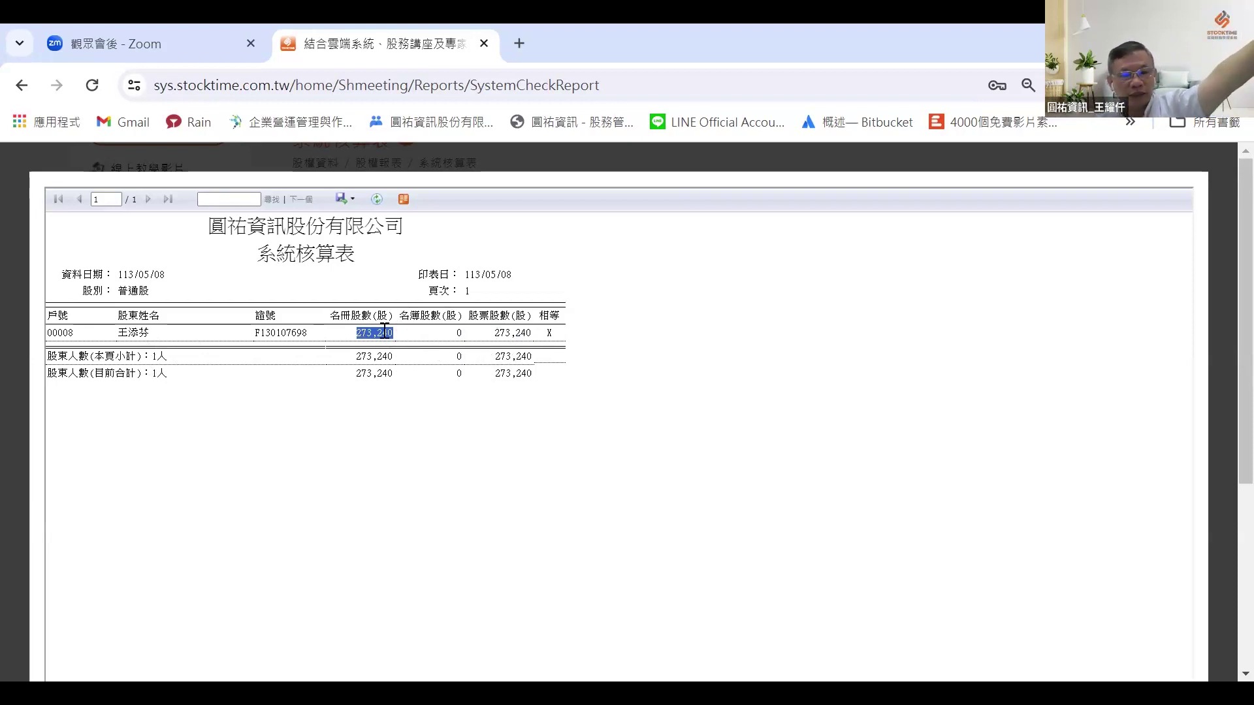
{"action": "left_click_drag", "start_coordinate": [491, 333], "coordinate": [531, 334]}
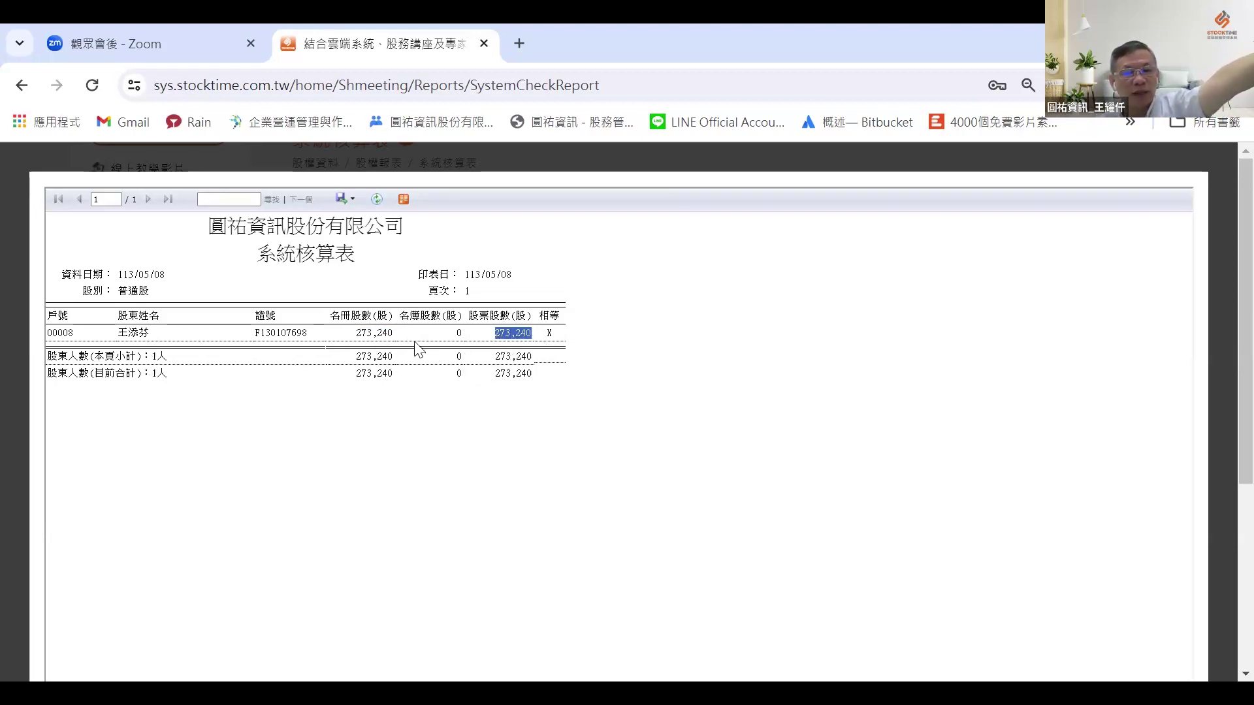
{"action": "left_click_drag", "start_coordinate": [453, 334], "coordinate": [478, 335]}
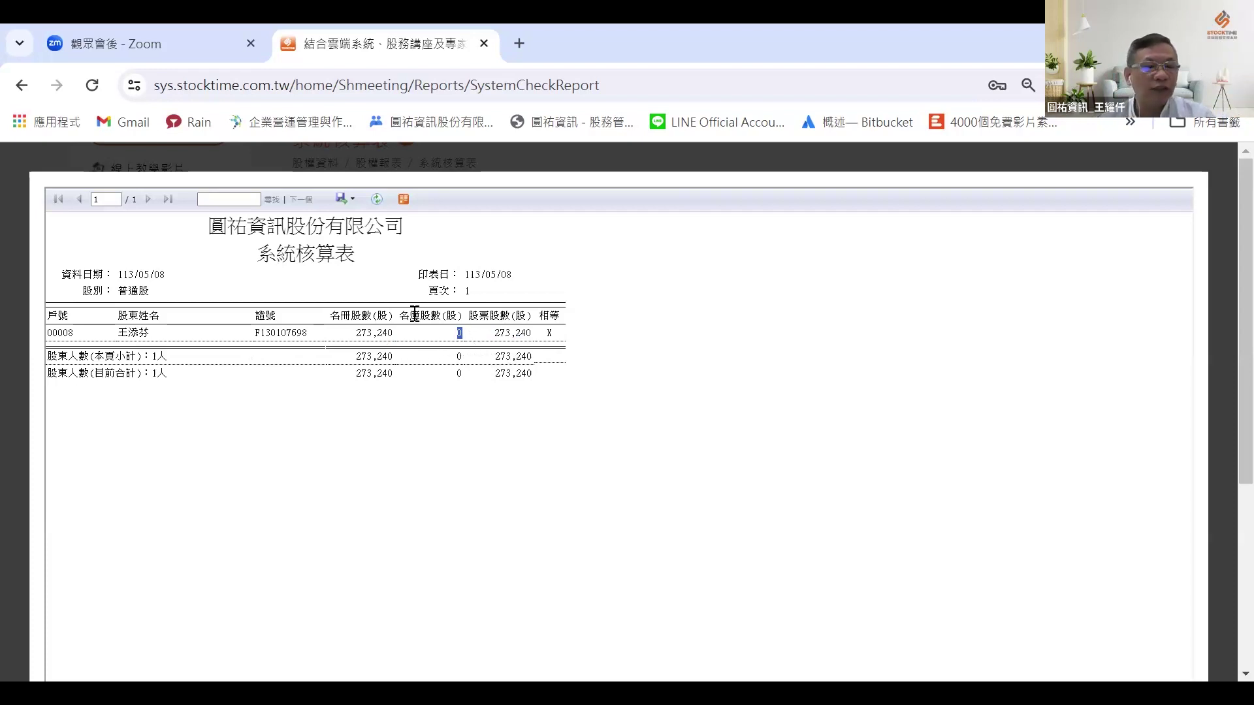
{"action": "scroll", "coordinate": [395, 312], "scroll_direction": "down", "scroll_amount": 5}
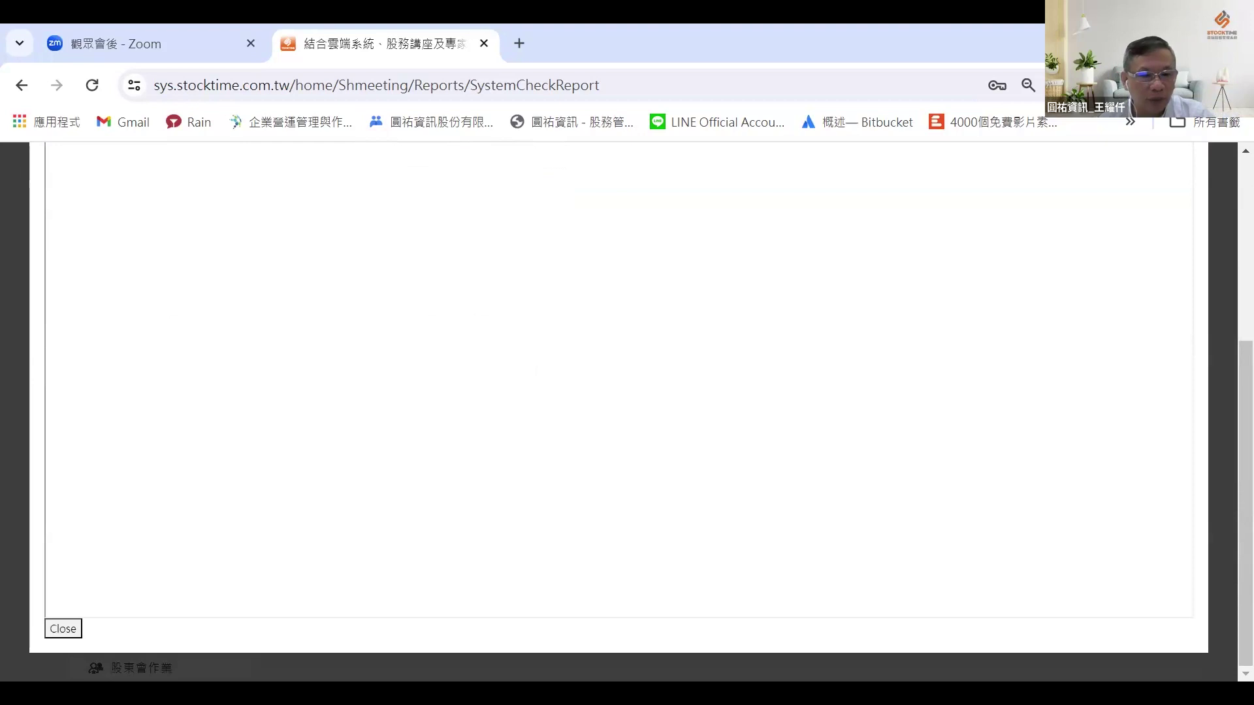
{"action": "left_click", "coordinate": [63, 629]}
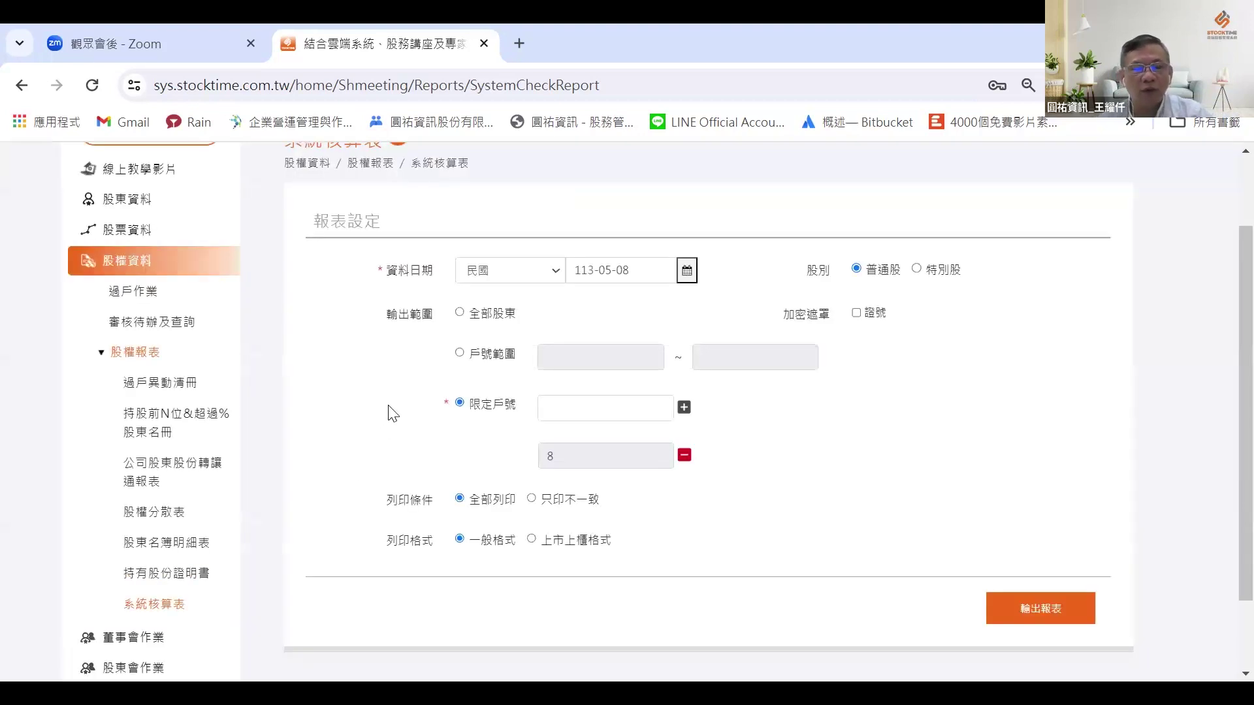
{"action": "scroll", "coordinate": [401, 428], "scroll_direction": "up", "scroll_amount": 2}
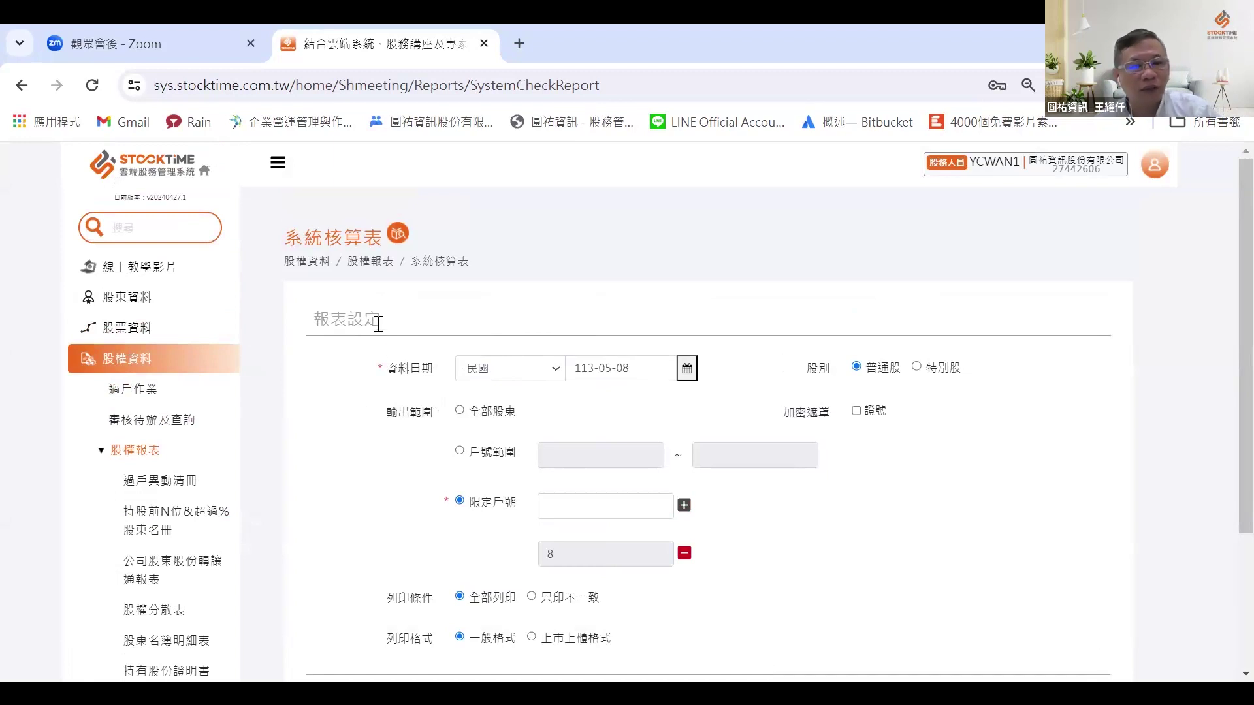
{"action": "scroll", "coordinate": [377, 324], "scroll_direction": "down", "scroll_amount": 3}
{"action": "scroll", "coordinate": [375, 331], "scroll_direction": "up", "scroll_amount": 2}
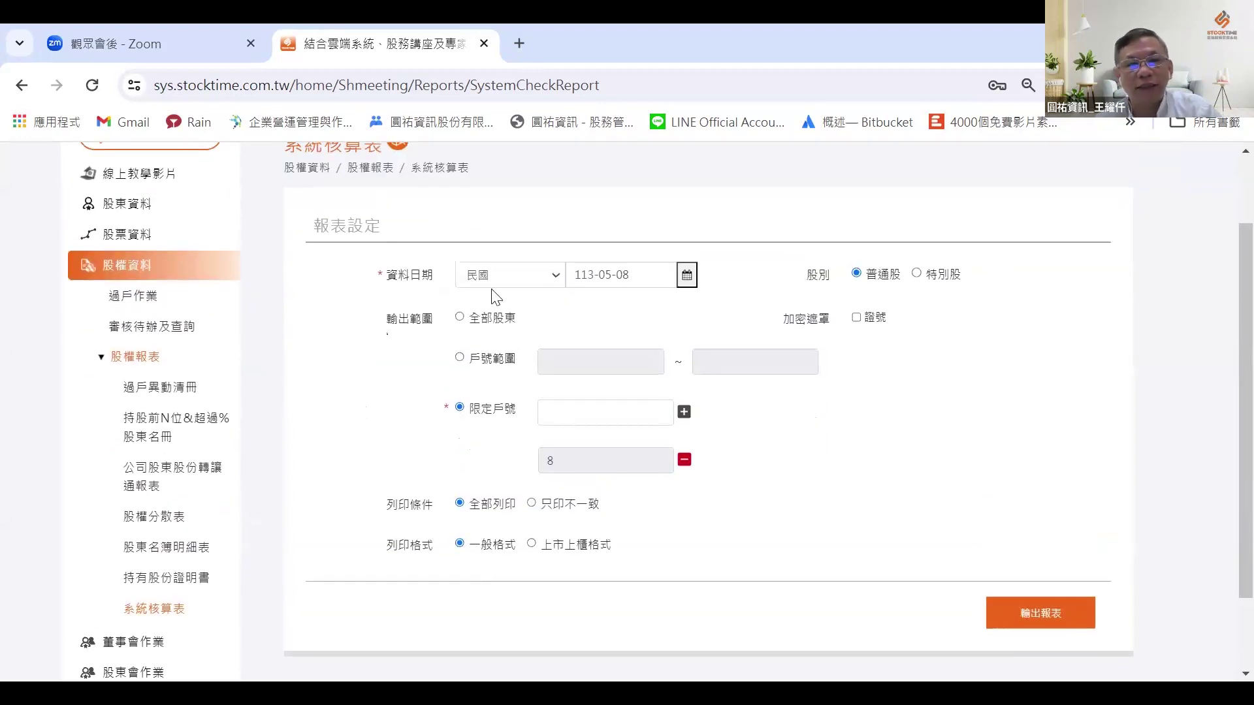
{"action": "scroll", "coordinate": [487, 285], "scroll_direction": "up", "scroll_amount": 2}
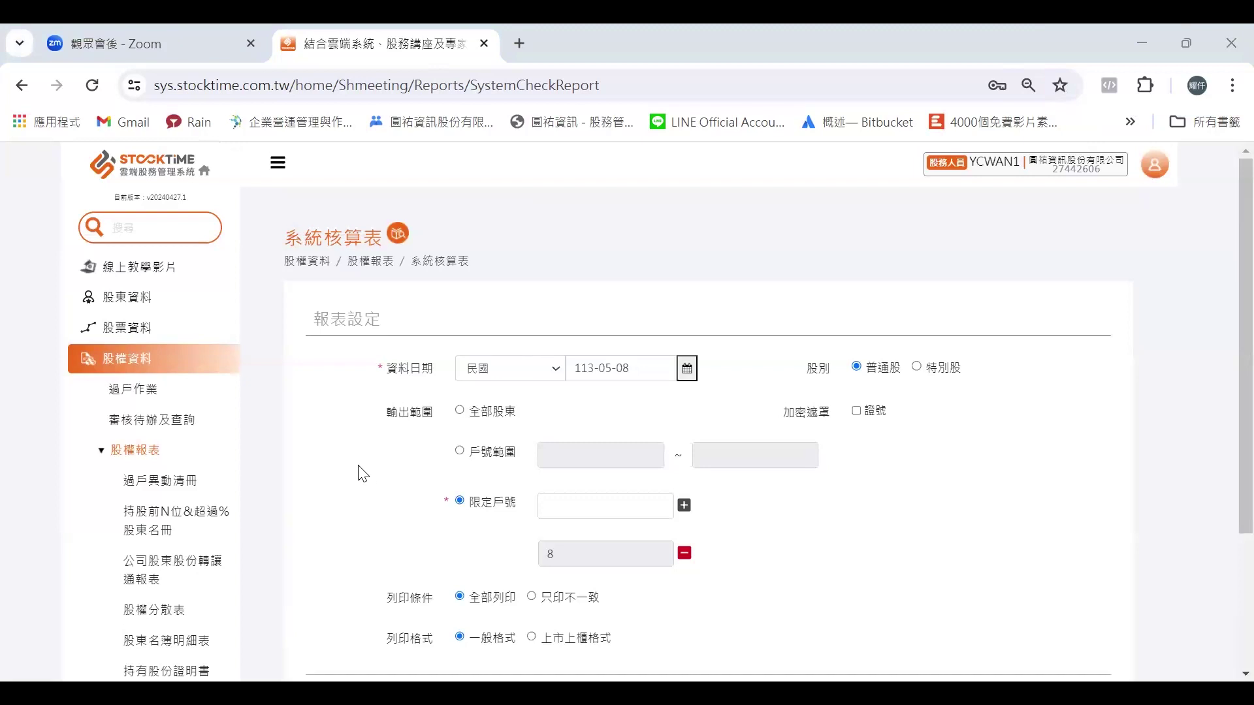
Open 持有股份證明書 and query it with both ends of 戶號範圍 set to the transferor's account number
{"action": "scroll", "coordinate": [359, 472], "scroll_direction": "down", "scroll_amount": 3}
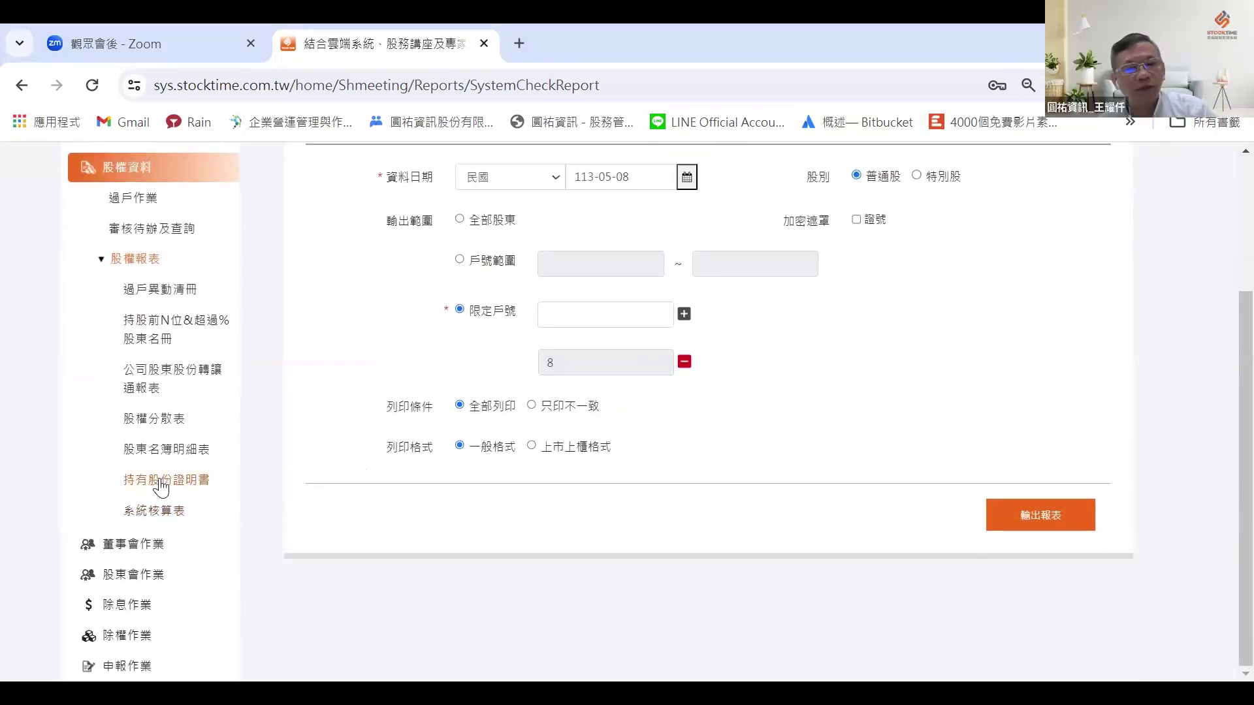
{"action": "left_click", "coordinate": [161, 483]}
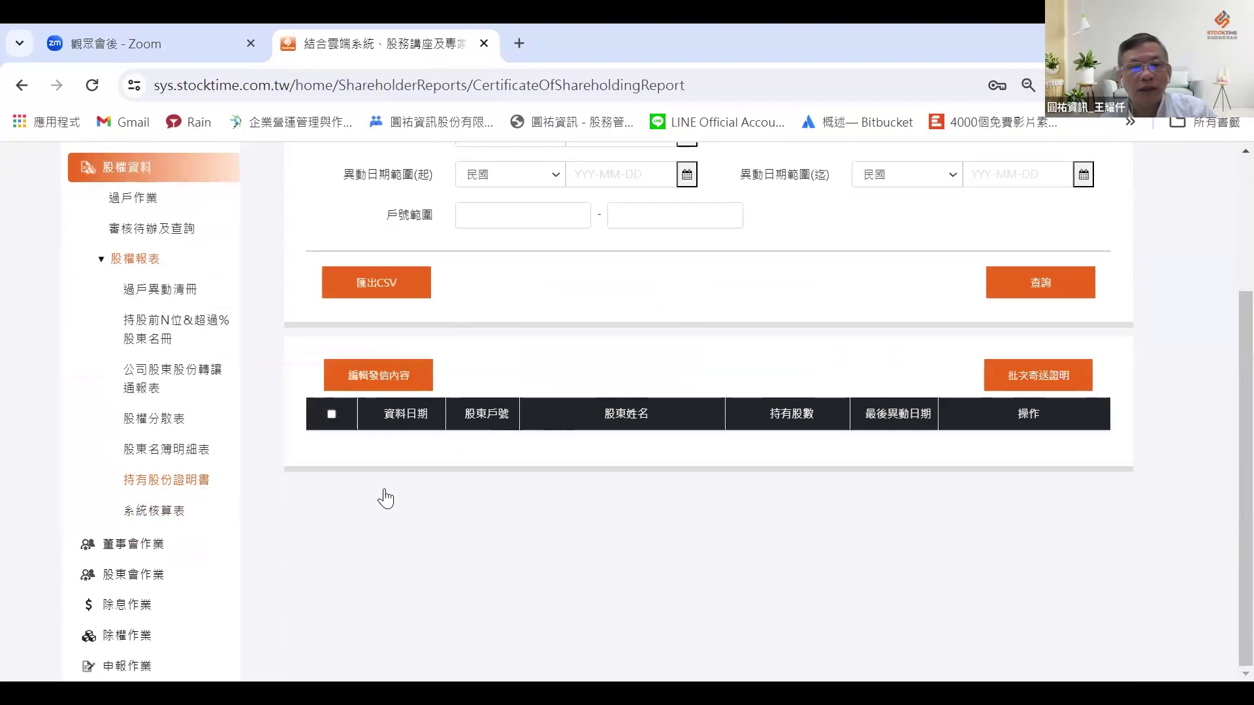
{"action": "scroll", "coordinate": [385, 499], "scroll_direction": "up", "scroll_amount": 3}
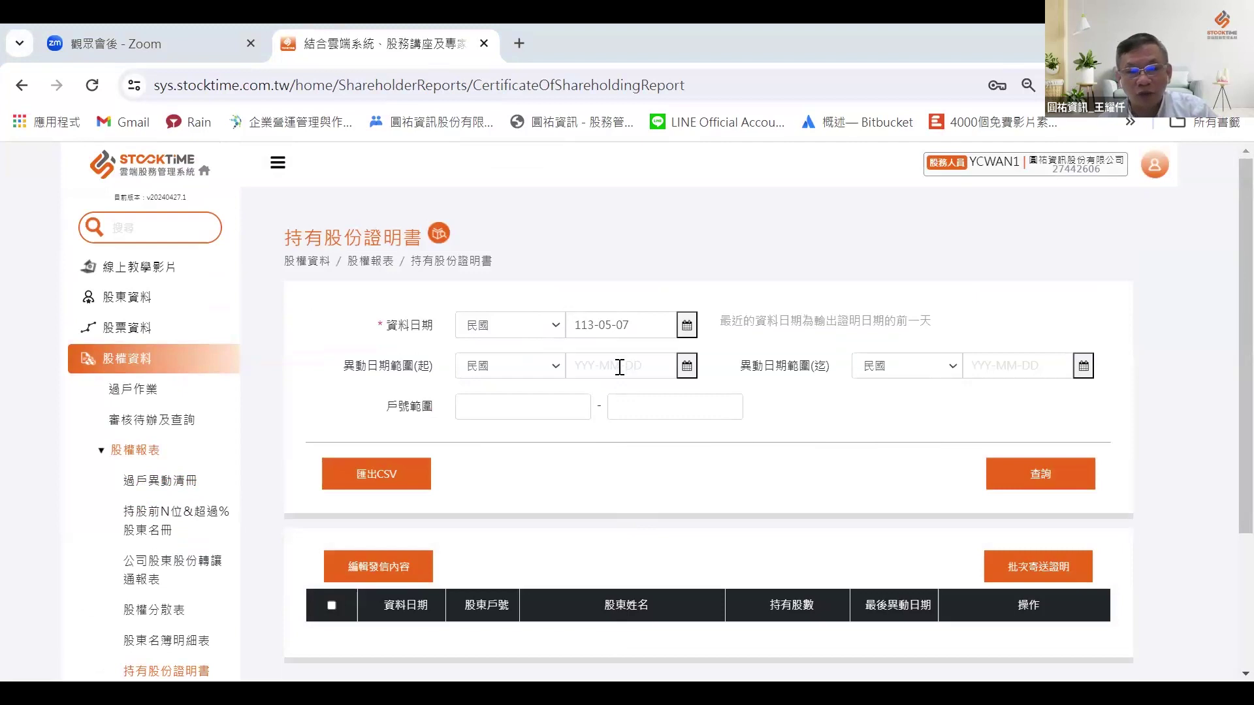
{"action": "double_click", "coordinate": [608, 326]}
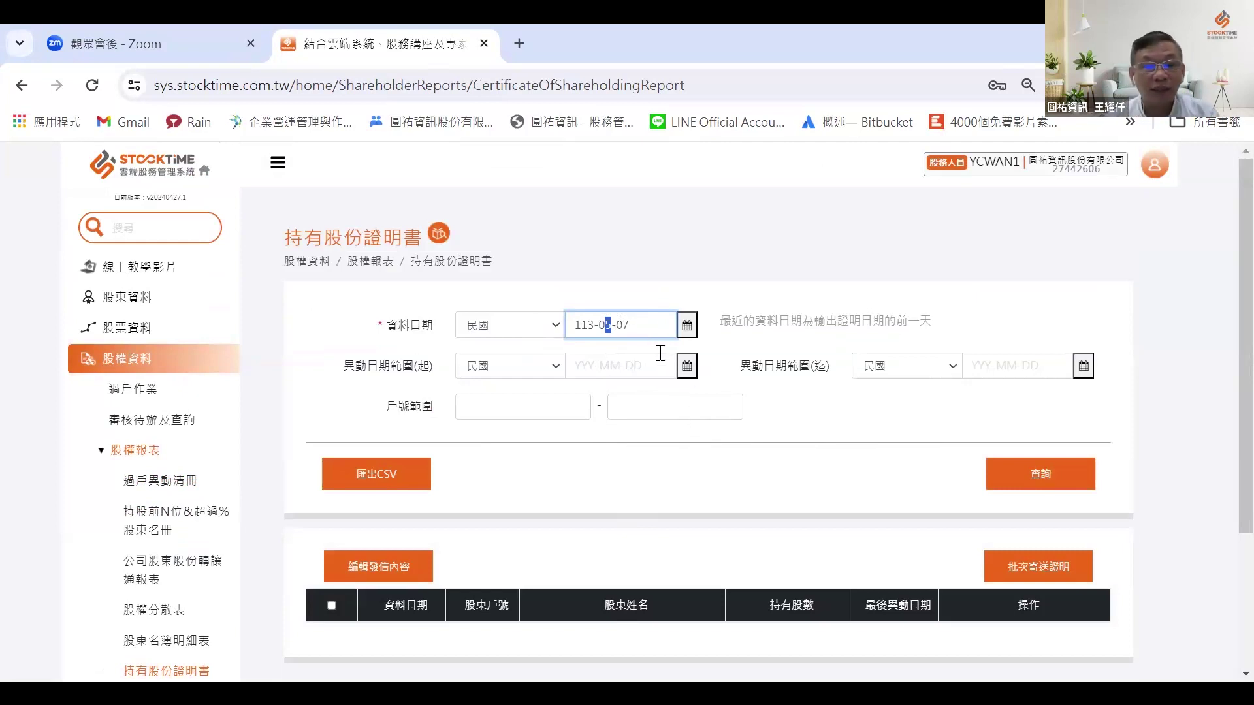
{"action": "left_click", "coordinate": [533, 411]}
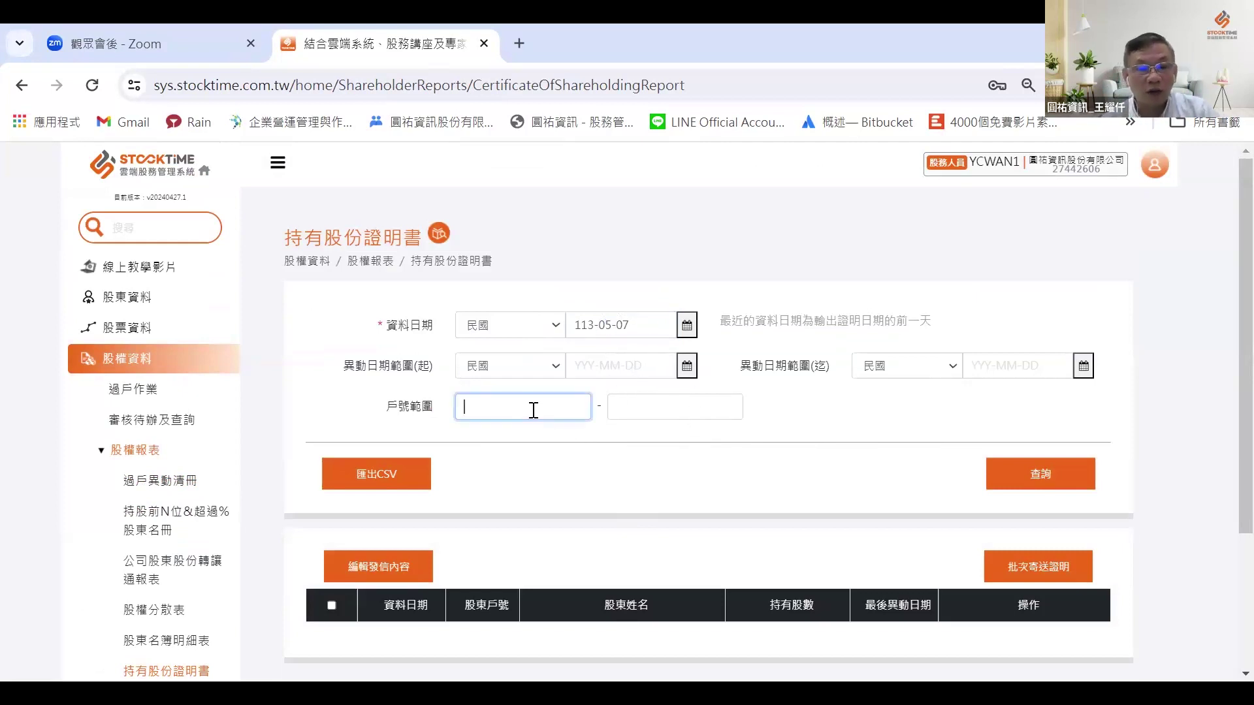
{"action": "type", "text": "8"}
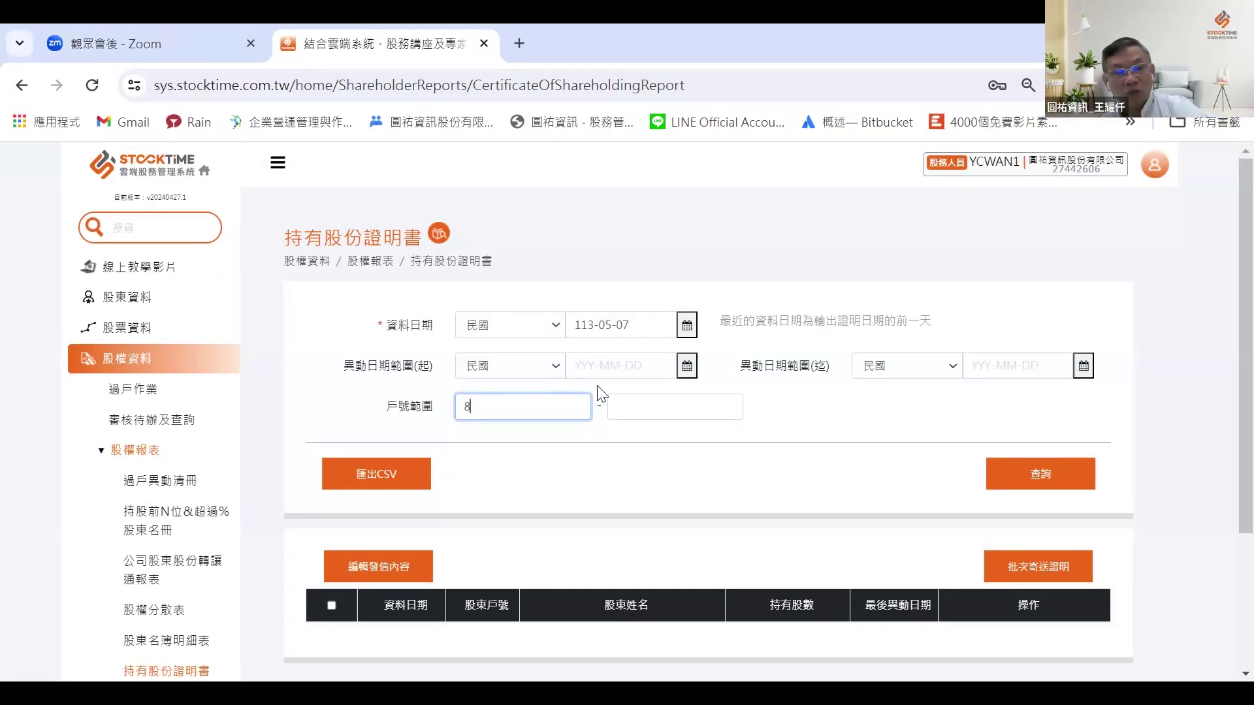
{"action": "key", "text": "Tab"}
{"action": "type", "text": "8"}
{"action": "left_click", "coordinate": [1032, 476]}
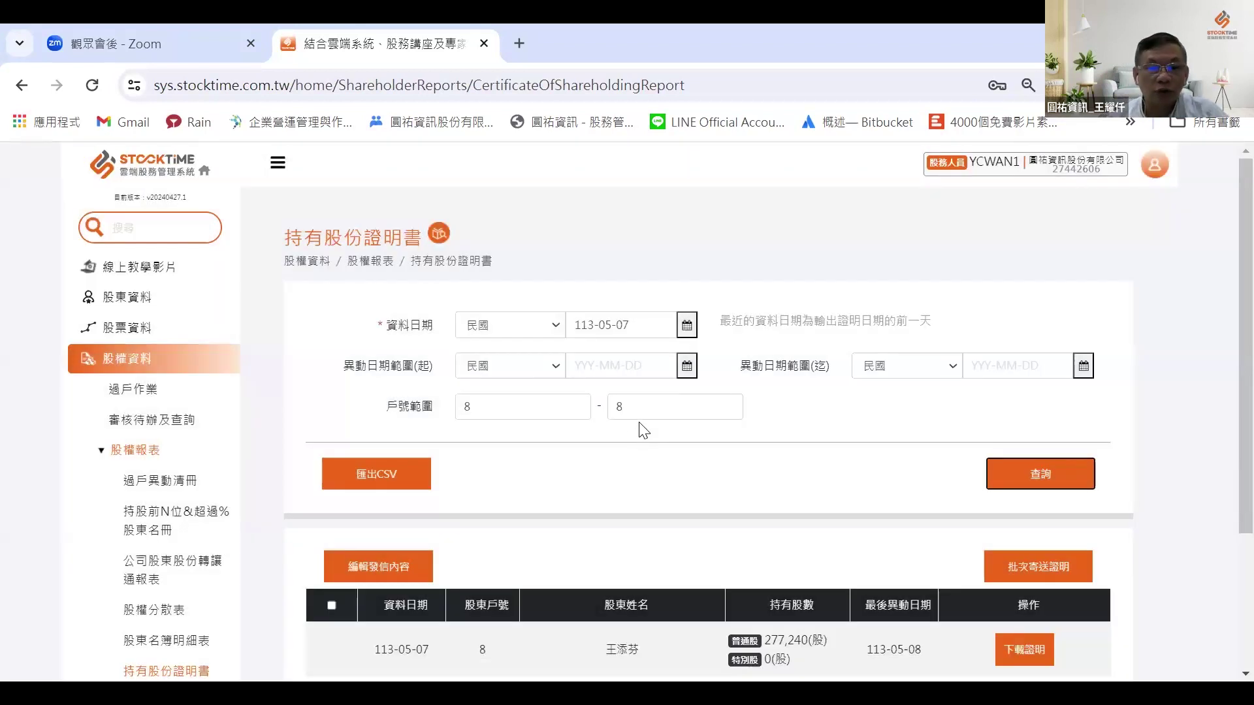
Download the transferor's shareholding certificate for 113-05-07 and open the downloaded PDF
{"action": "scroll", "coordinate": [647, 399], "scroll_direction": "down", "scroll_amount": 2}
{"action": "scroll", "coordinate": [653, 417], "scroll_direction": "down", "scroll_amount": 2}
{"action": "left_click", "coordinate": [1019, 469]}
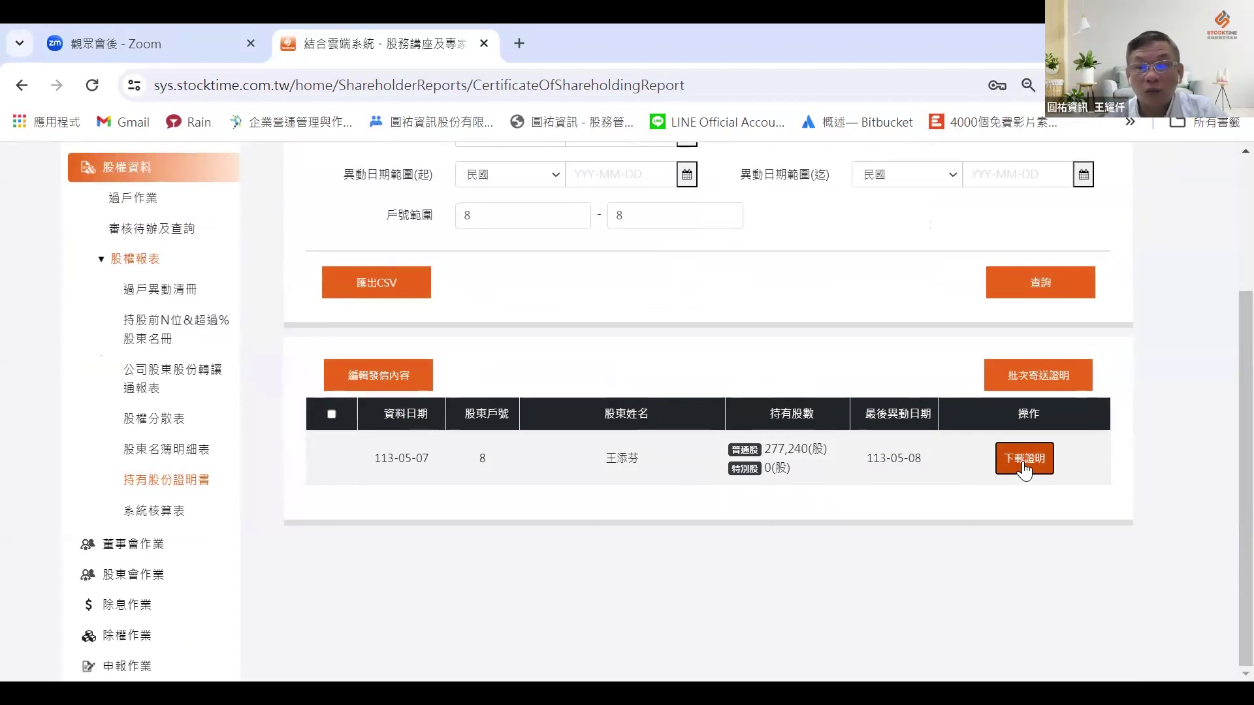
{"action": "left_click", "coordinate": [1023, 464]}
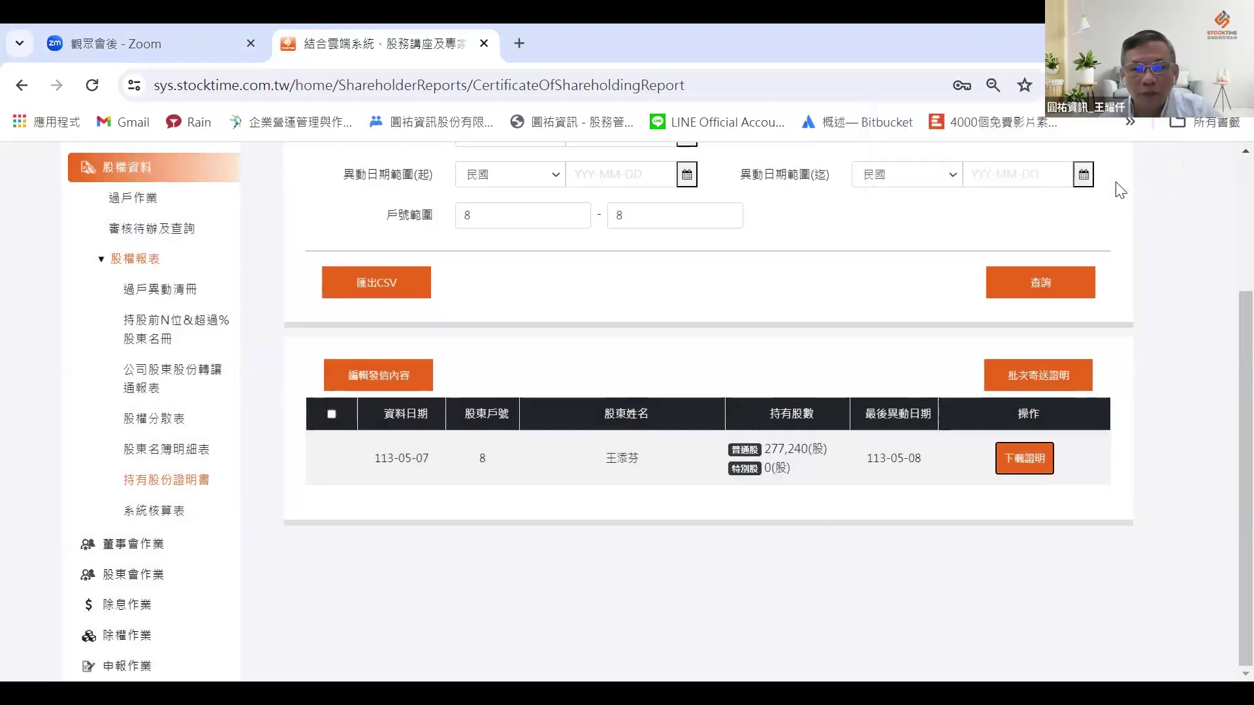
{"action": "left_click", "coordinate": [1055, 85]}
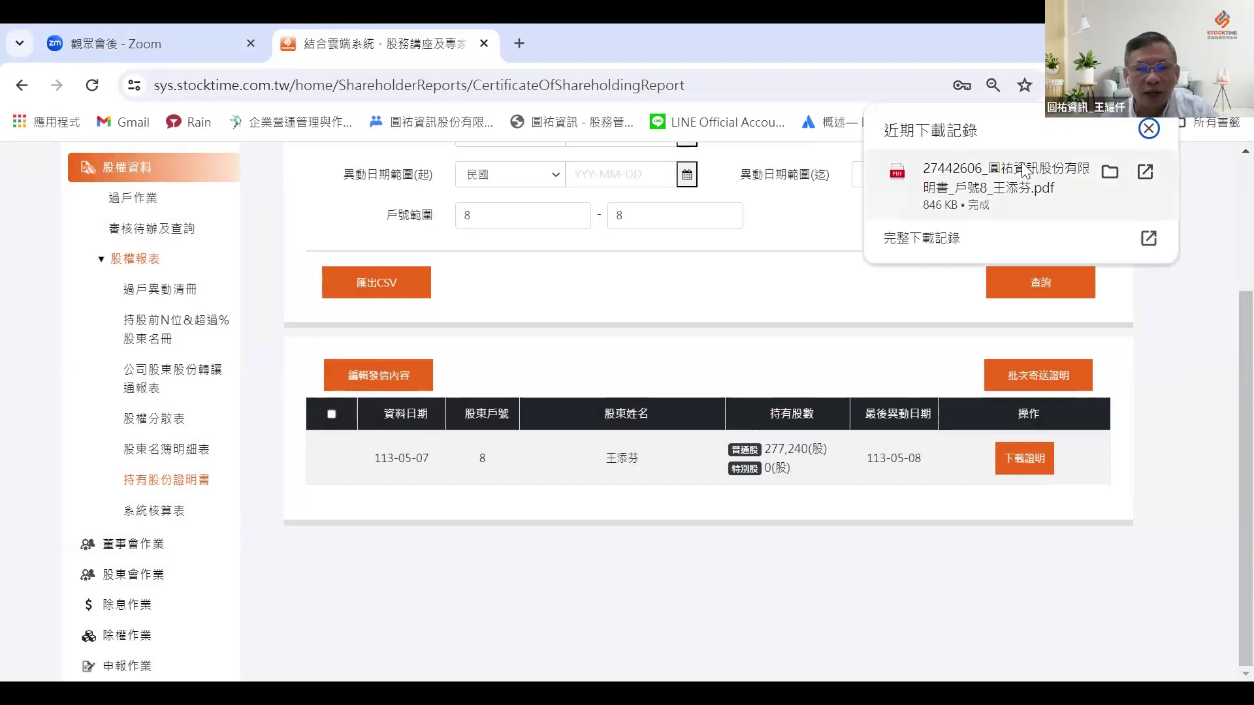
{"action": "left_click", "coordinate": [966, 175]}
Read through the 股東持股證明書 PDF, from the shareholder and share details down to the company seals and issue date
{"action": "scroll", "coordinate": [526, 402], "scroll_direction": "down", "scroll_amount": 5}
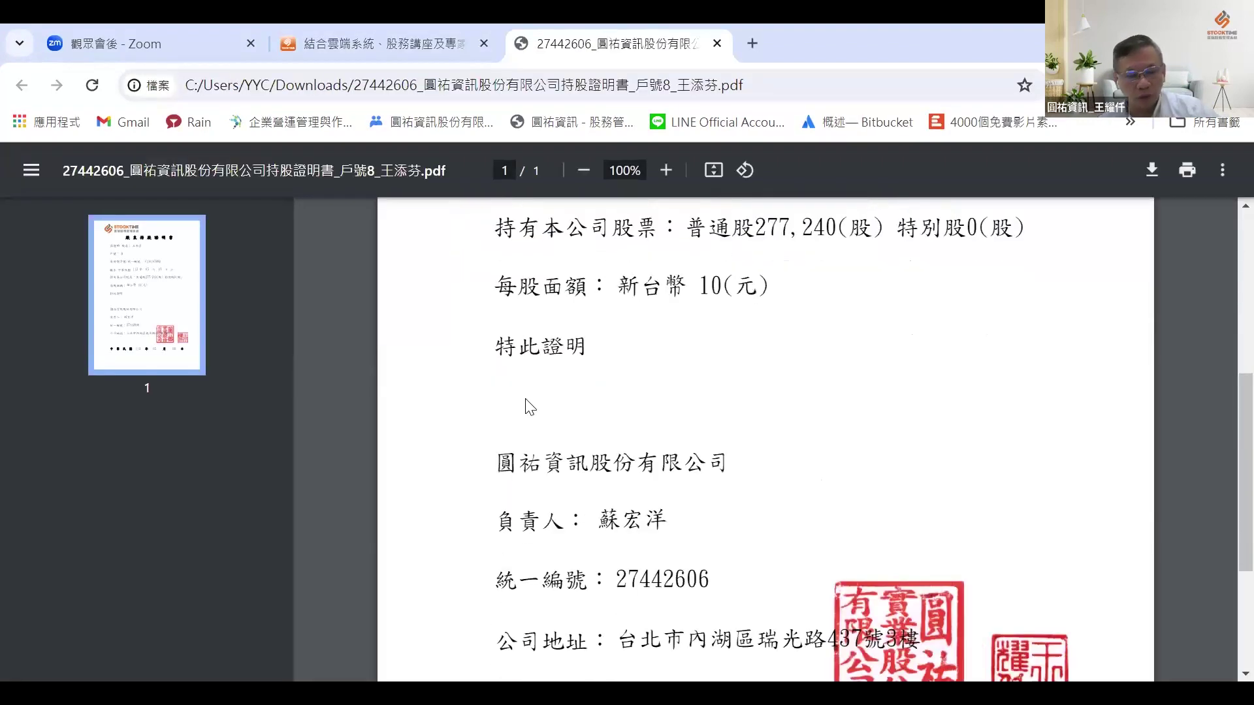
{"action": "scroll", "coordinate": [529, 409], "scroll_direction": "up", "scroll_amount": 4}
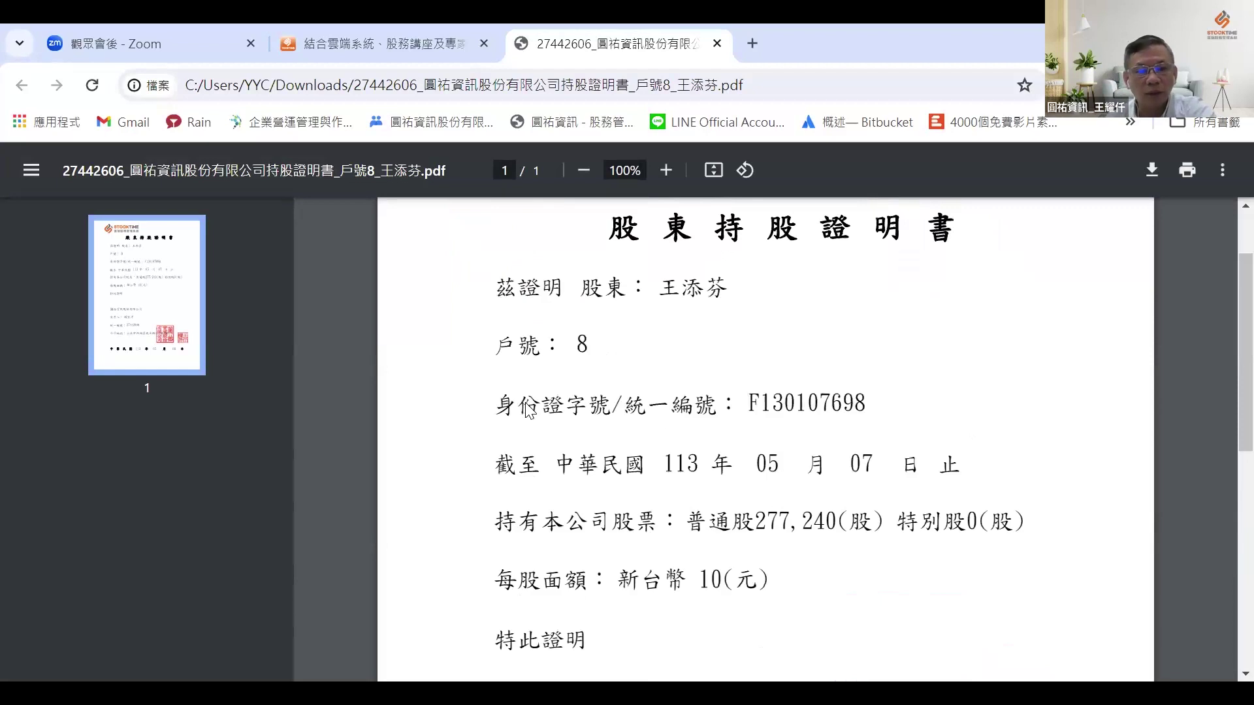
{"action": "scroll", "coordinate": [526, 398], "scroll_direction": "down", "scroll_amount": 8}
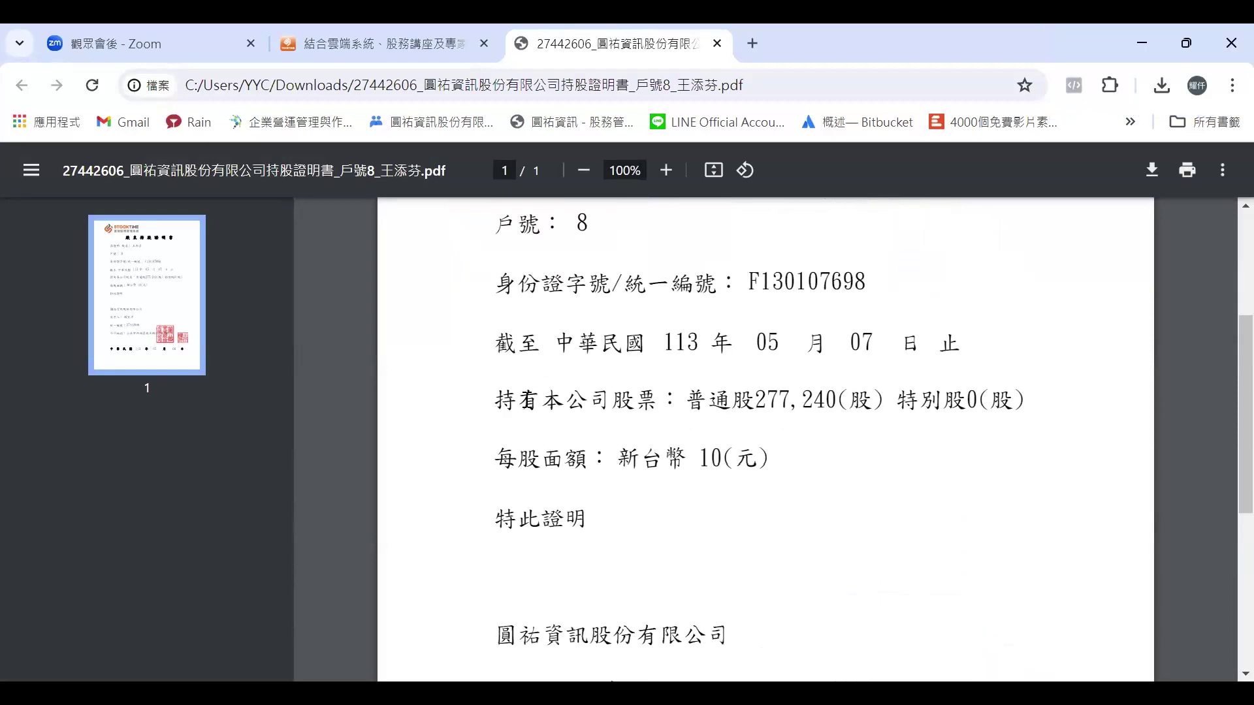
{"action": "scroll", "coordinate": [528, 399], "scroll_direction": "up", "scroll_amount": 10}
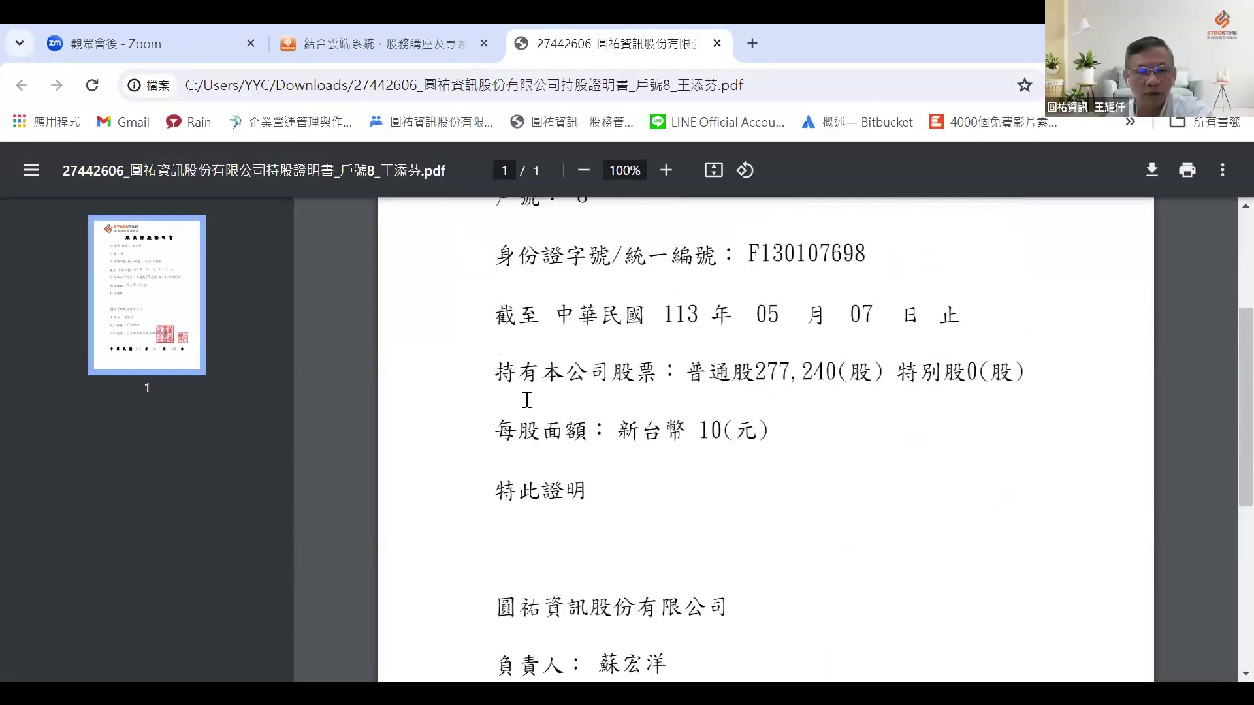
{"action": "scroll", "coordinate": [526, 398], "scroll_direction": "down", "scroll_amount": 9}
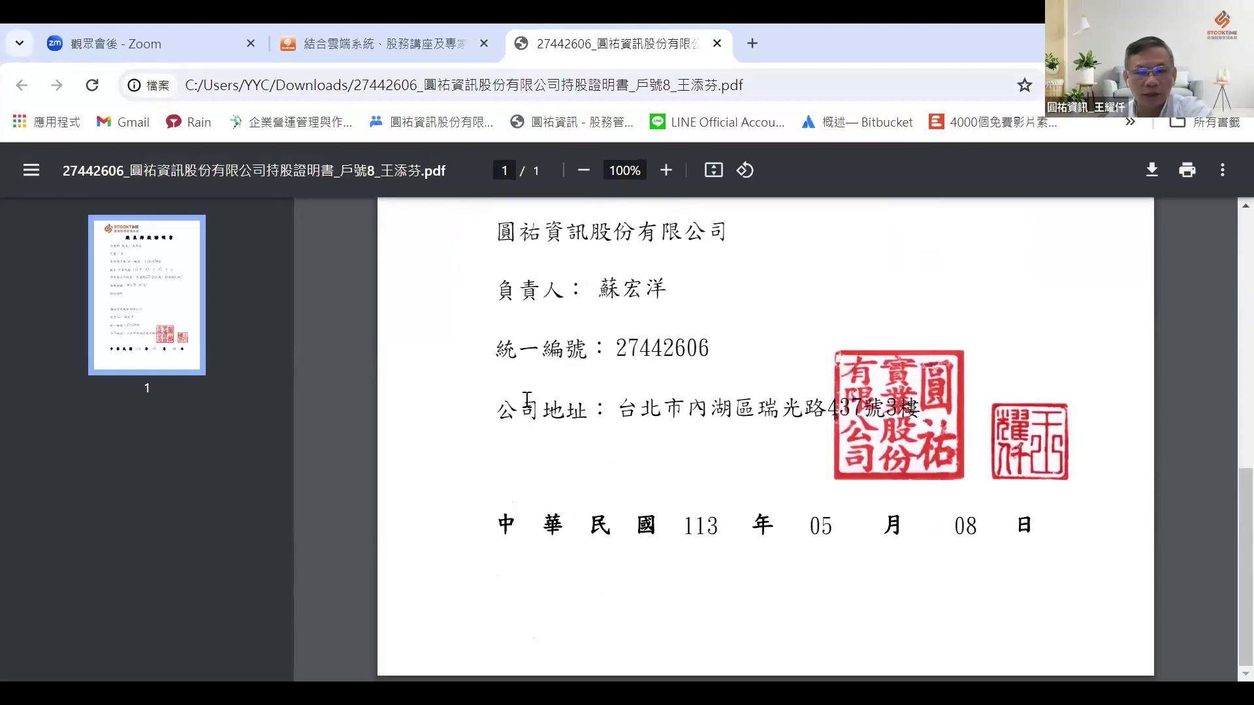
{"action": "scroll", "coordinate": [1018, 396], "scroll_direction": "up", "scroll_amount": 1}
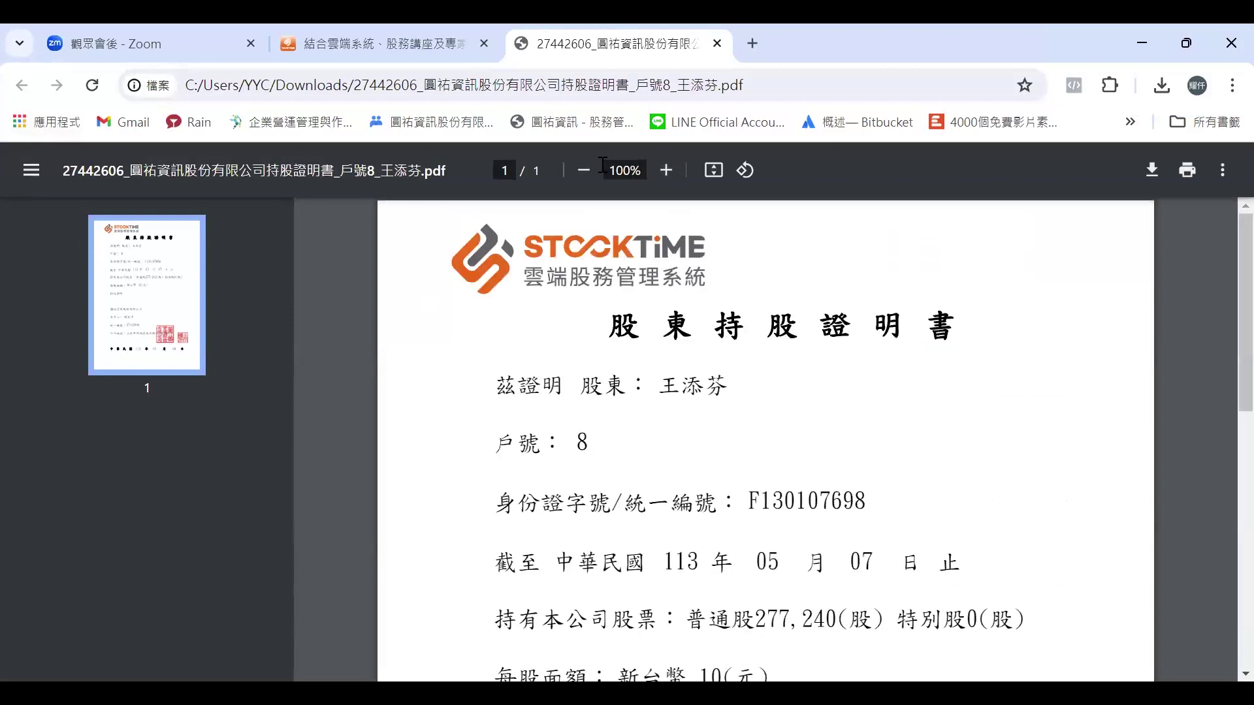
{"action": "scroll", "coordinate": [602, 165], "scroll_direction": "up", "scroll_amount": 6}
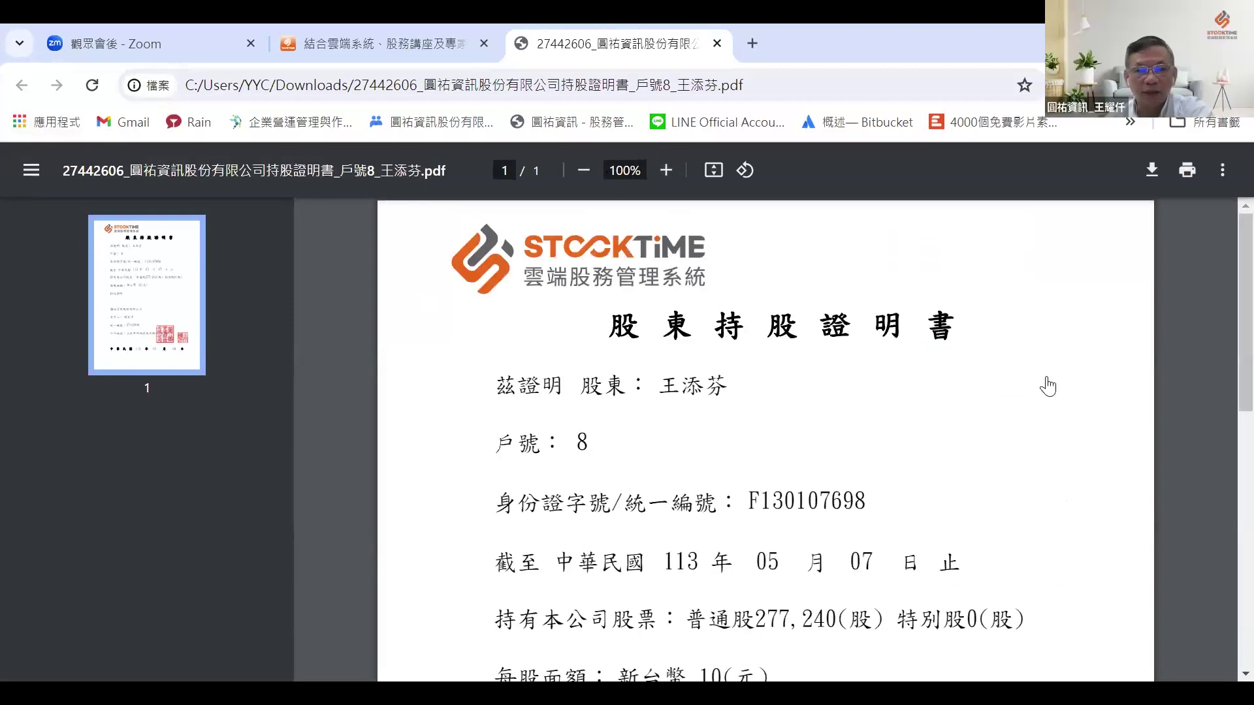
Return to the 持有股份證明書 results in StockTime and display the 編輯發信內容 mail template for review
{"action": "key", "text": "ctrl+shift+Tab"}
{"action": "left_click", "coordinate": [489, 225]}
{"action": "scroll", "coordinate": [171, 200], "scroll_direction": "up", "scroll_amount": 1}
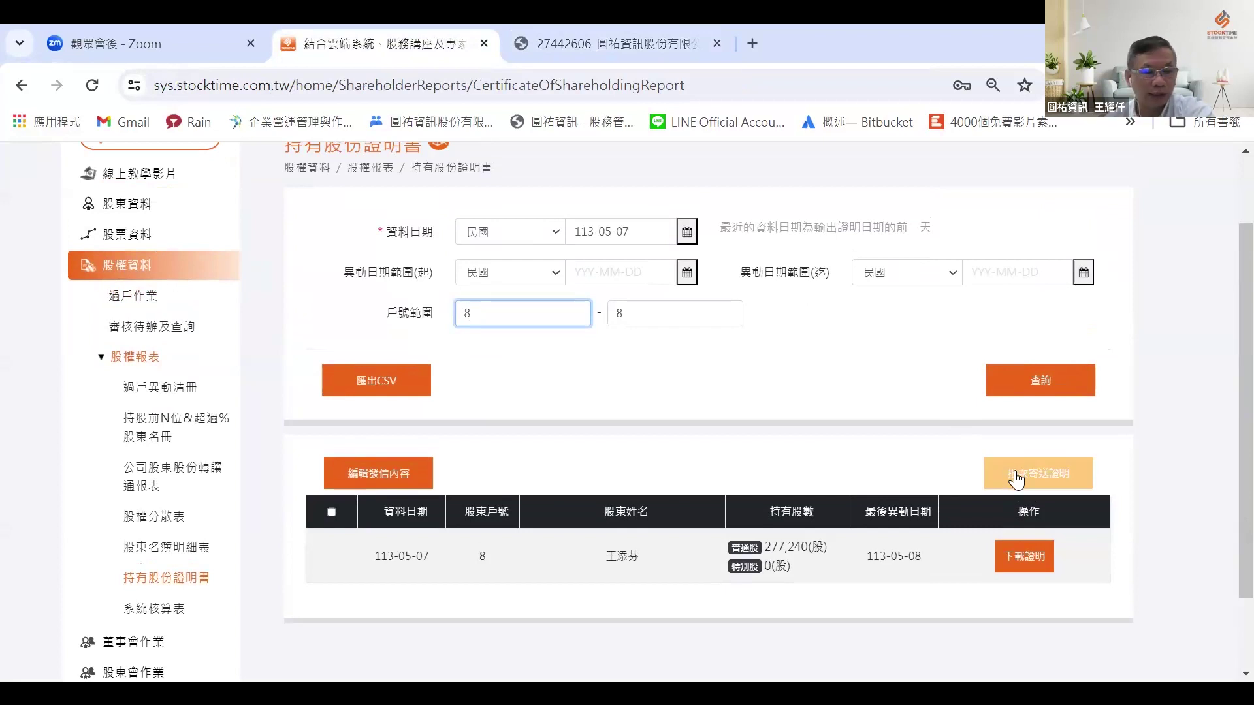
{"action": "left_click", "coordinate": [406, 482]}
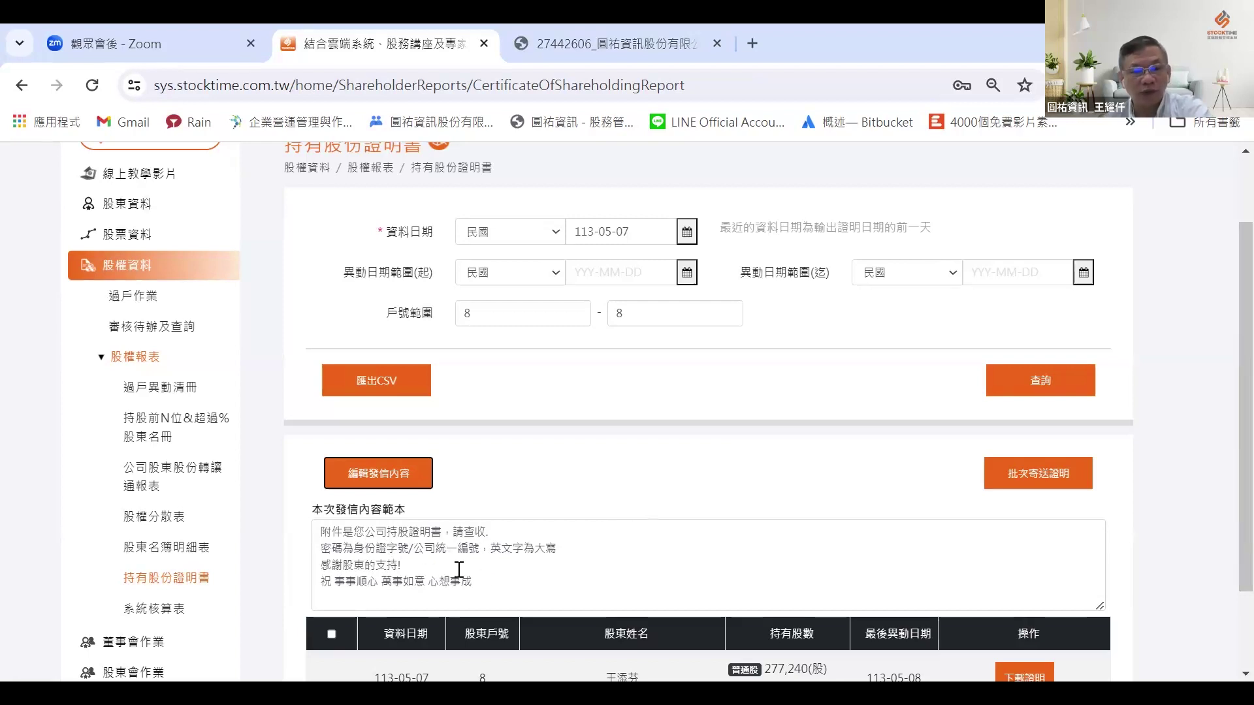
{"action": "left_click", "coordinate": [1038, 471]}
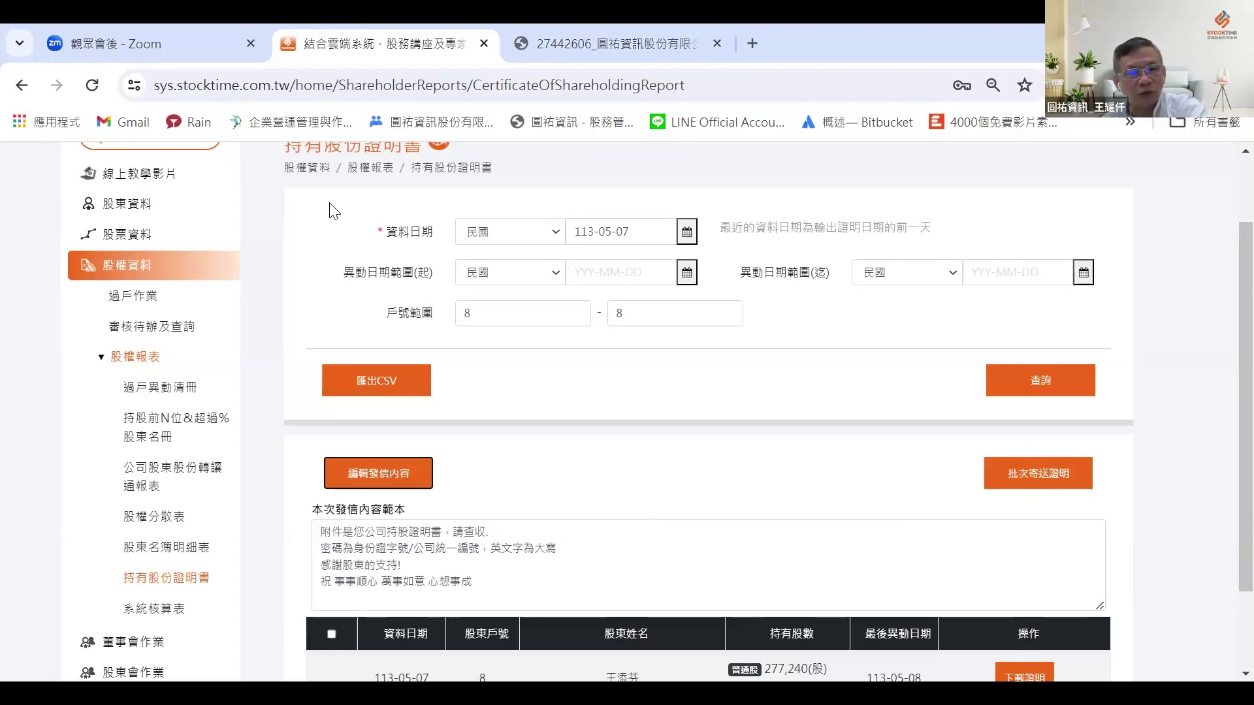
{"action": "scroll", "coordinate": [330, 207], "scroll_direction": "up", "scroll_amount": 2}
{"action": "scroll", "coordinate": [330, 207], "scroll_direction": "down", "scroll_amount": 3}
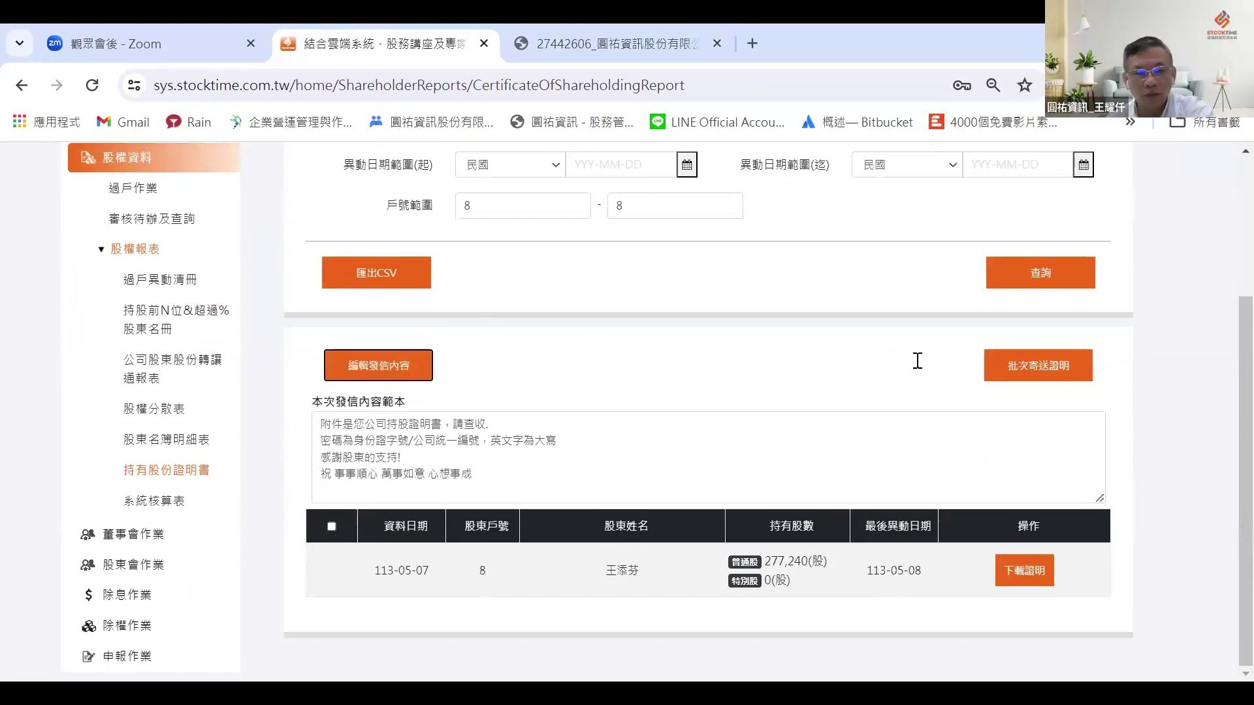
{"action": "left_click", "coordinate": [633, 163]}
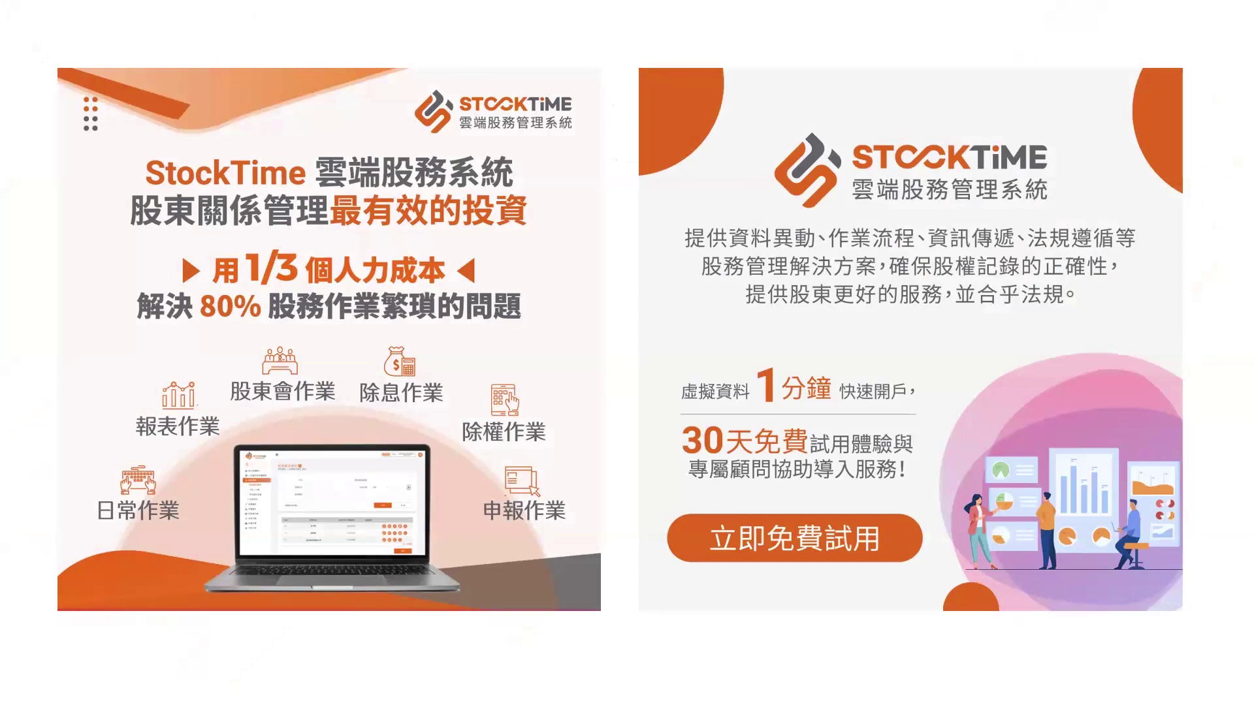
{"action": "key", "text": "Right"}
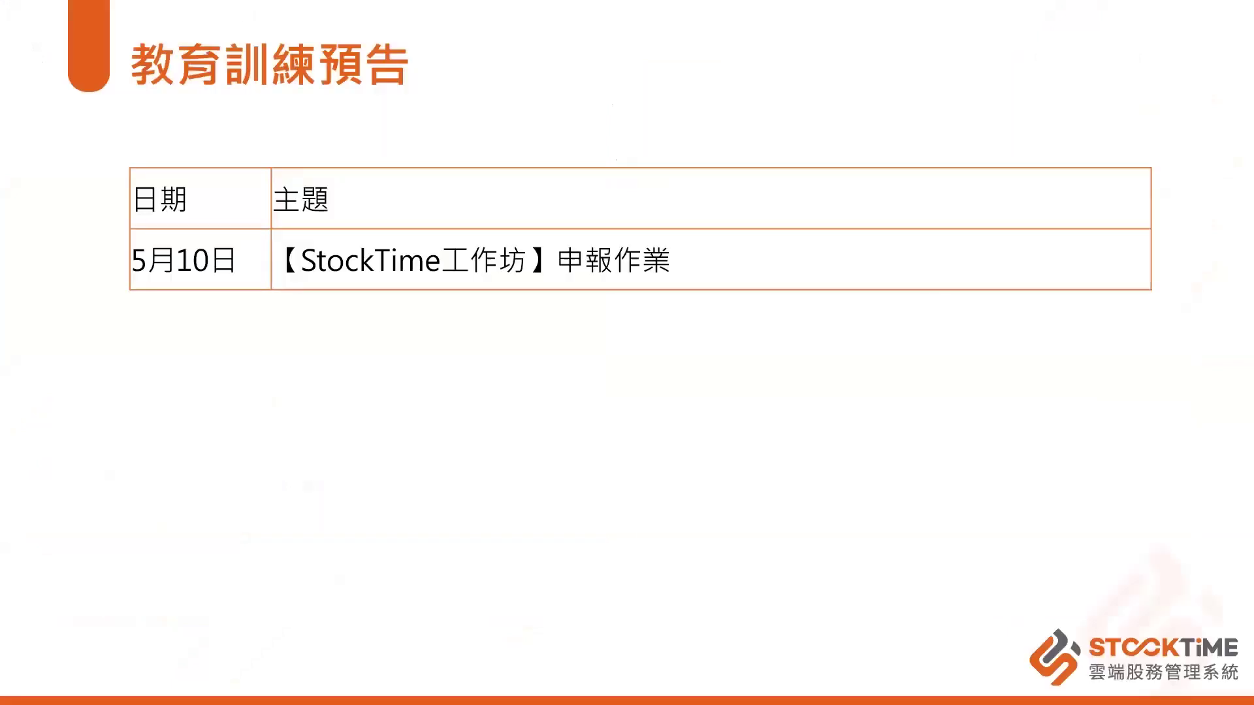